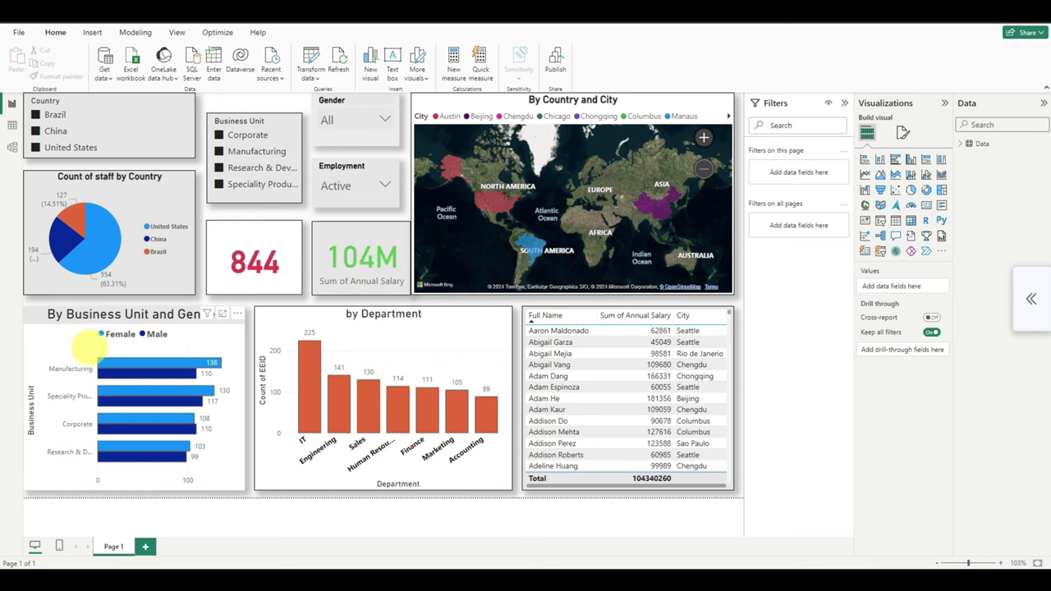
- Review the Employee Sample Data table in Excel, then return to the Power BI report
key("alt+Tab")
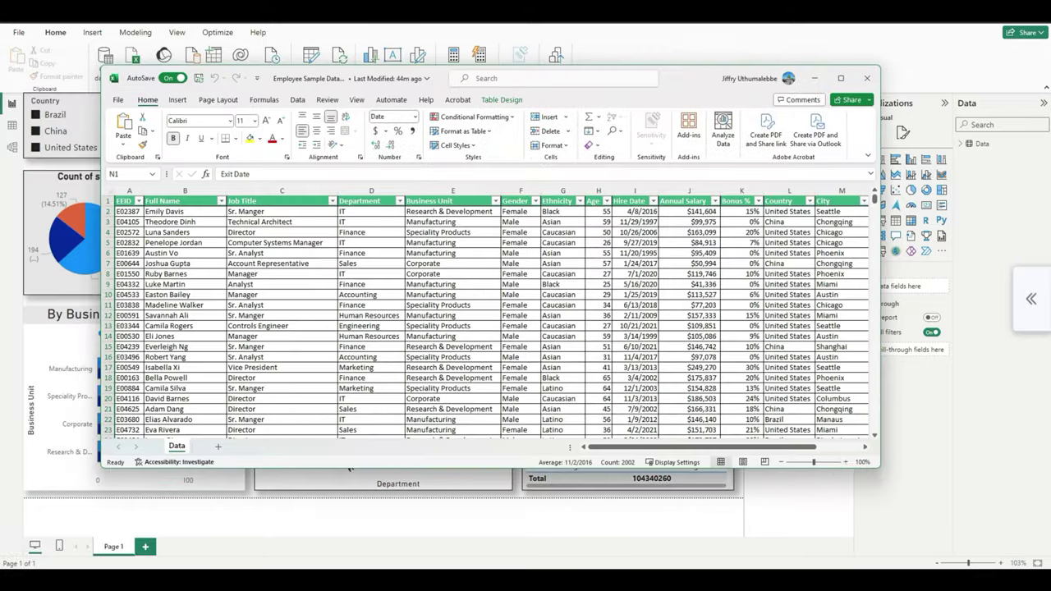
key("alt+Tab")
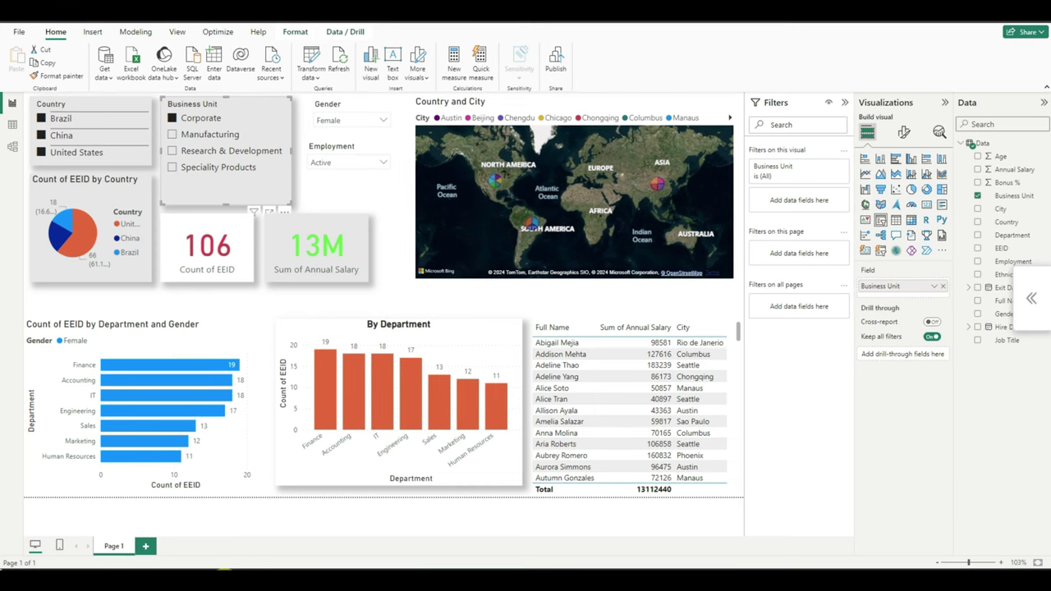
- Launch Microsoft Store from Windows search and bring up the installed Power BI Desktop listing
key("super+s")
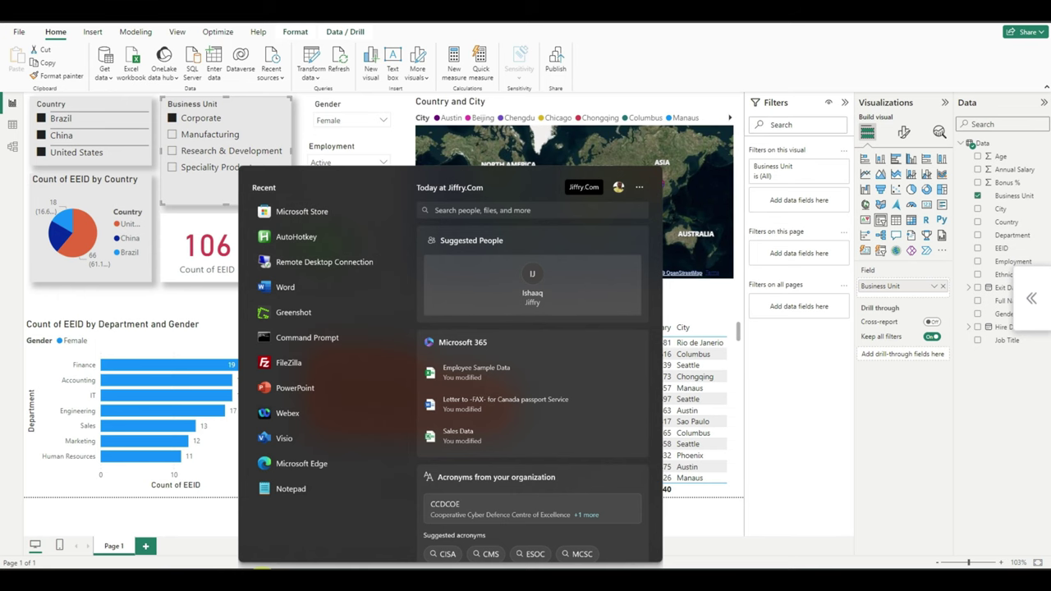
type("windows")
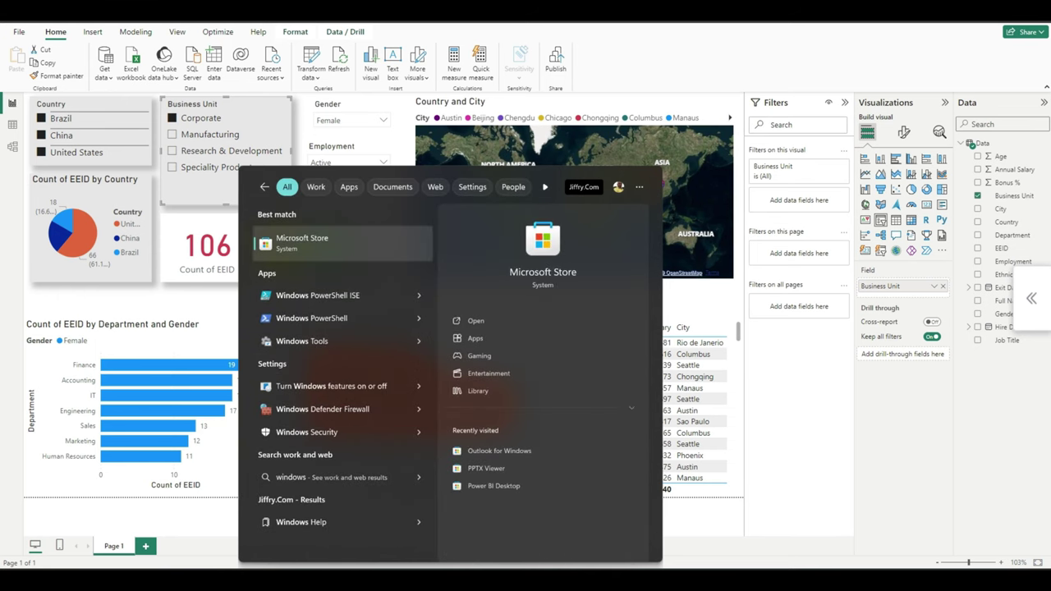
key("Return")
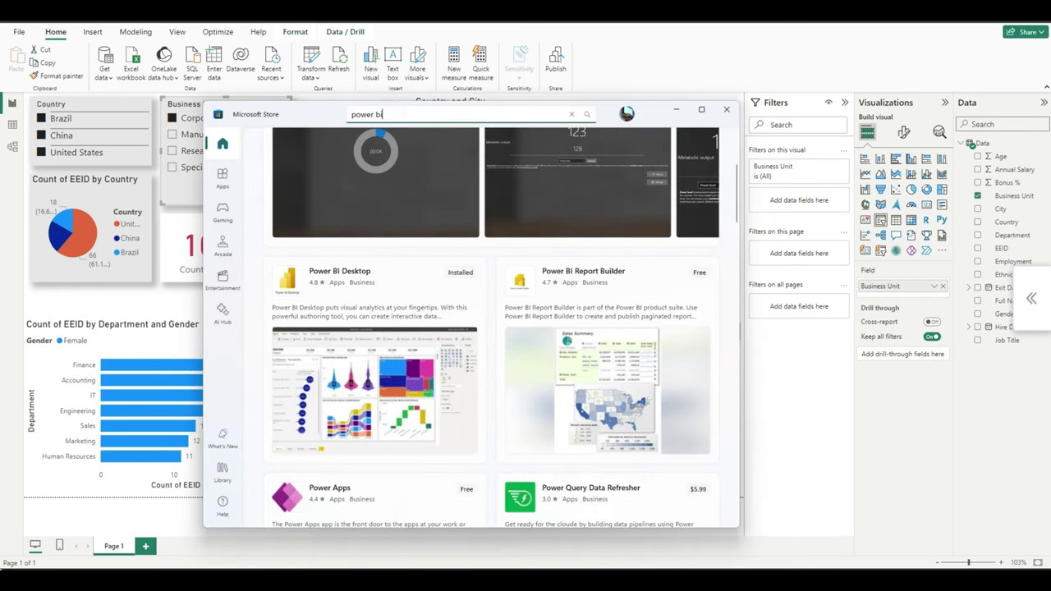
left_click(460, 115)
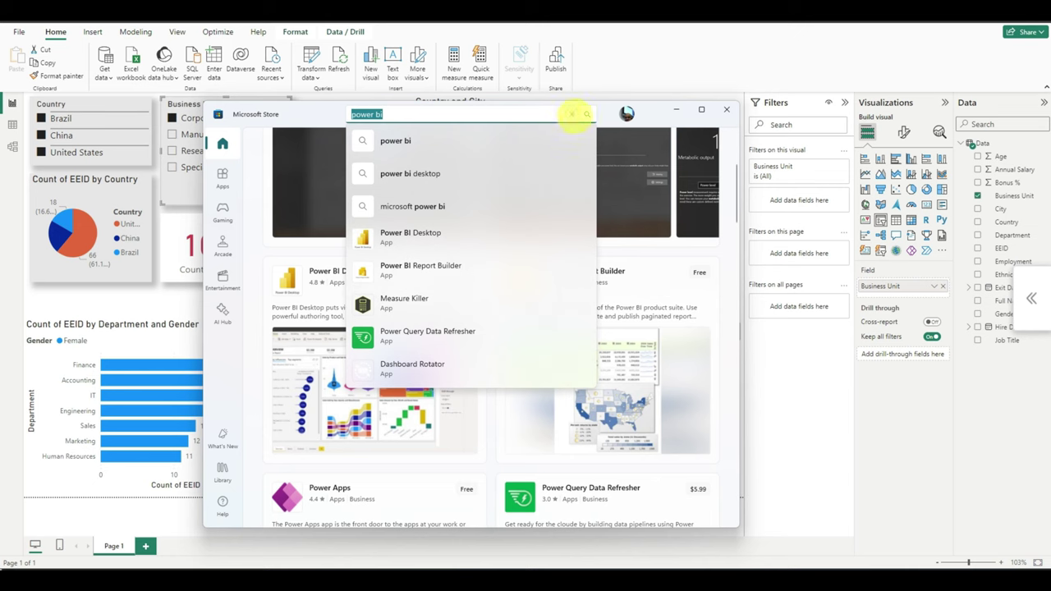
left_click(328, 253)
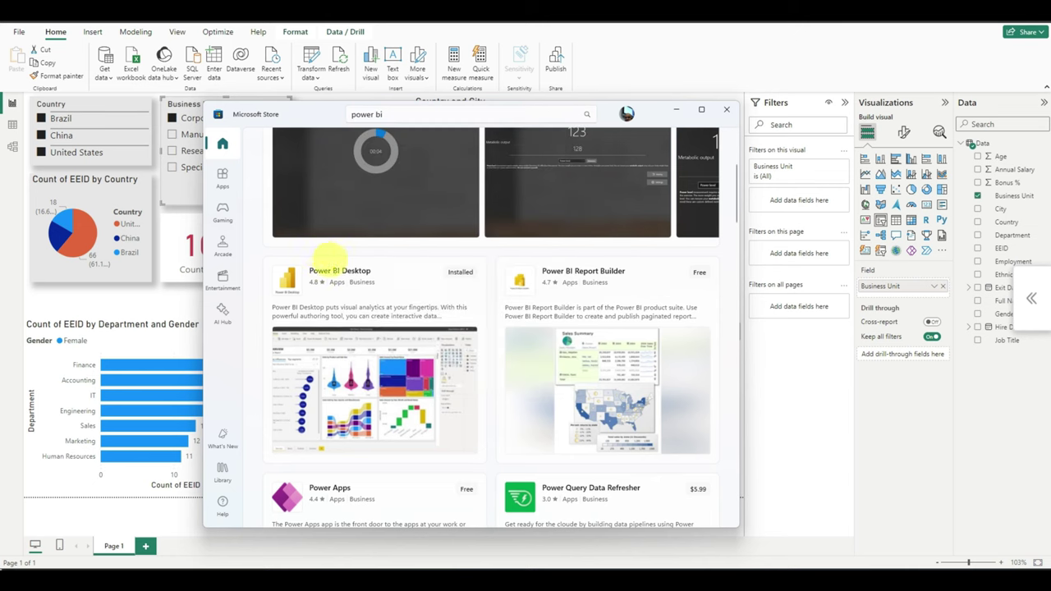
mouse_move(469, 273)
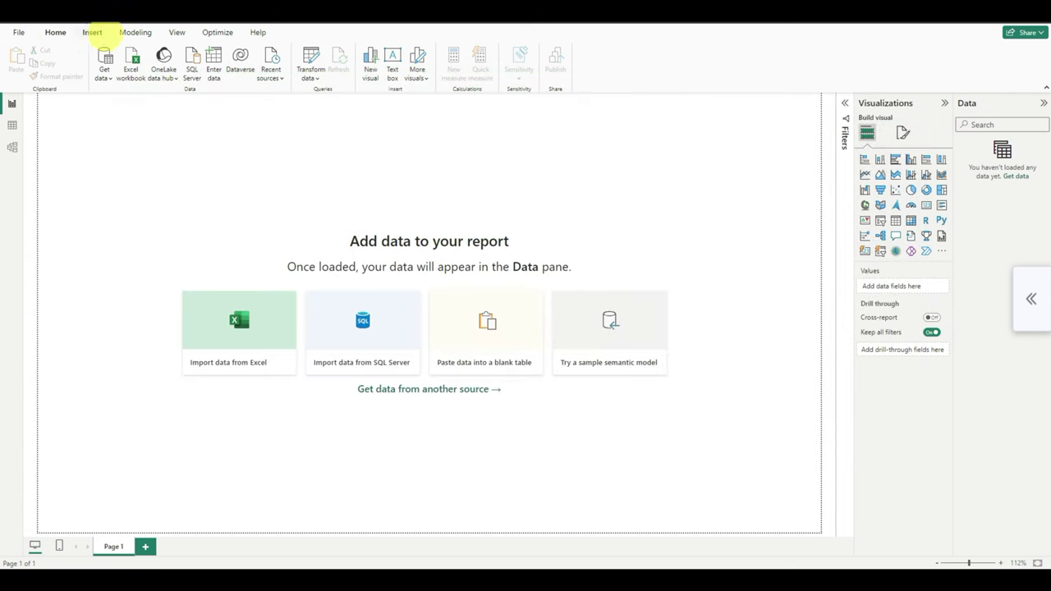
- Connect an Excel Workbook data source to Employee Sample Data.xlsx
left_click(105, 57)
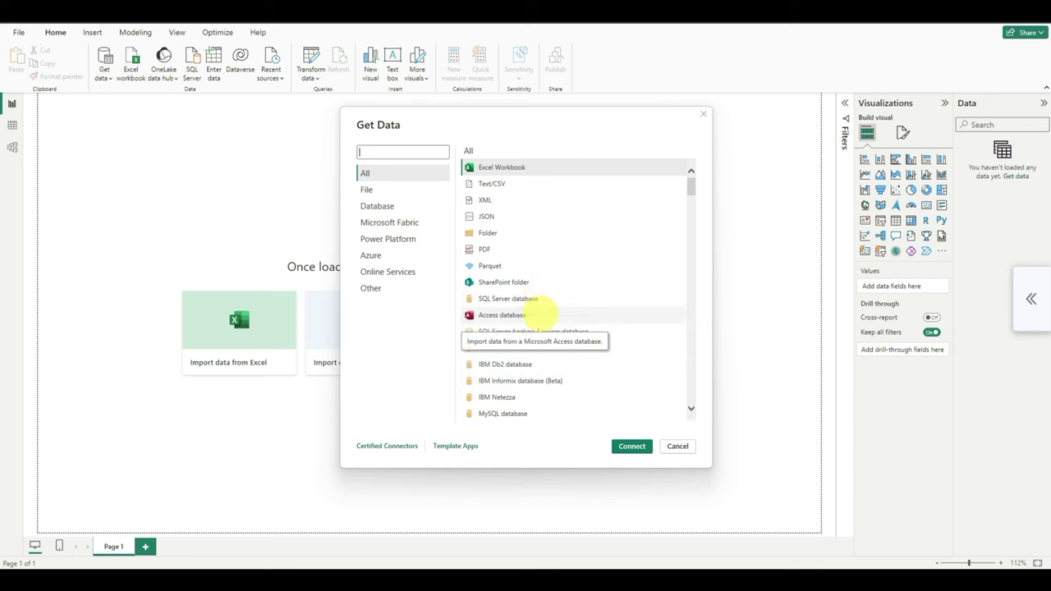
scroll(541, 312, "down", 3)
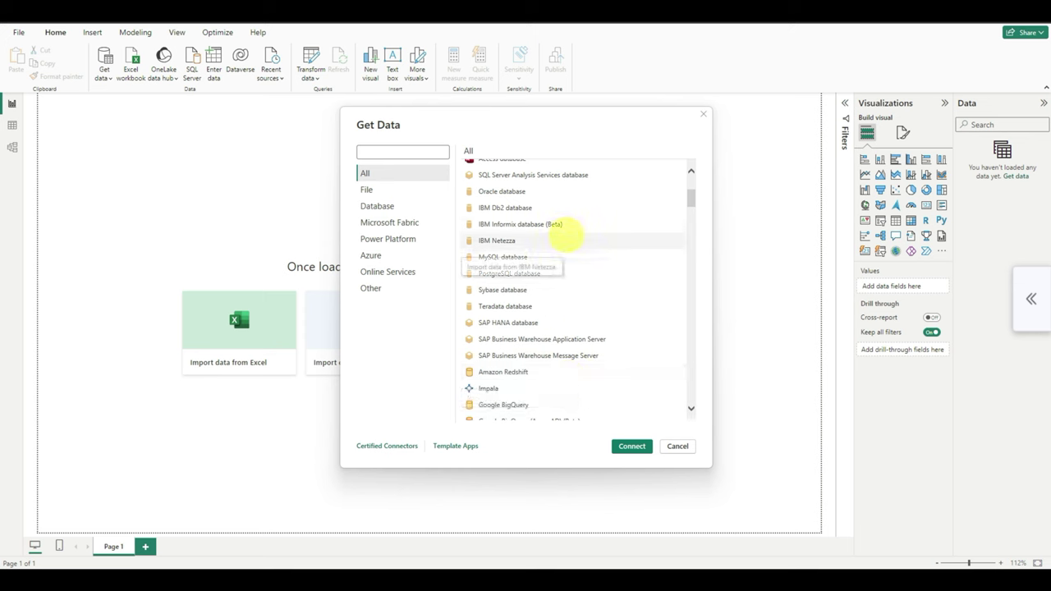
scroll(571, 236, "down", 2)
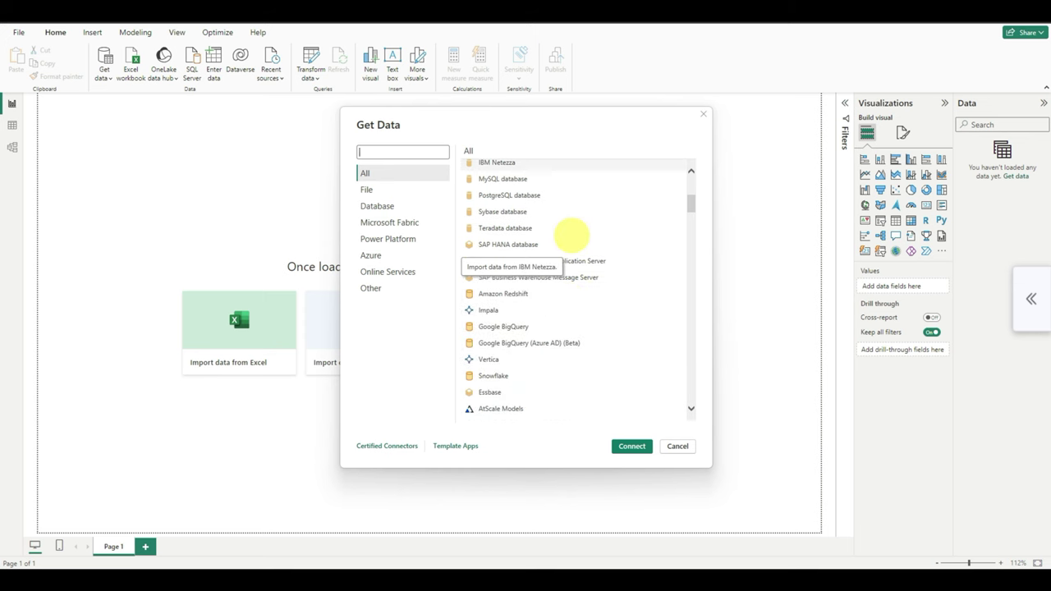
scroll(570, 274, "up", 6)
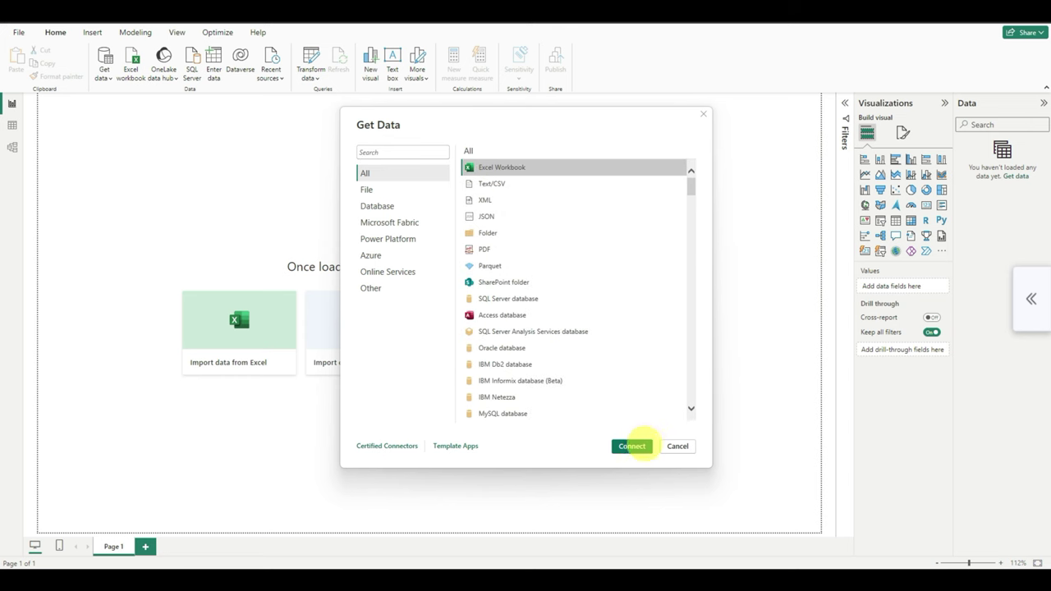
left_click(631, 446)
left_click(429, 281)
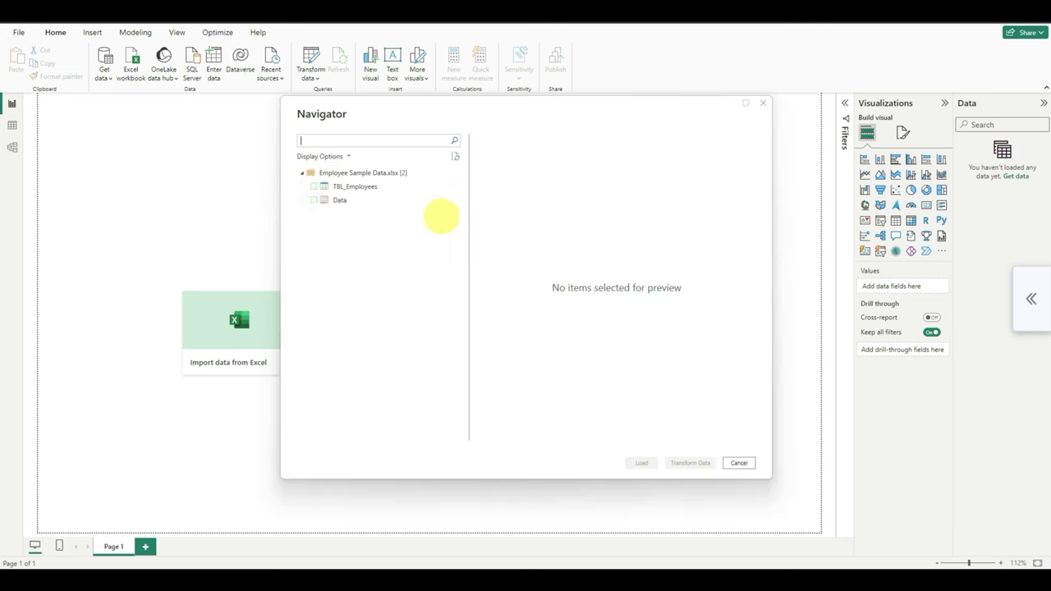
- Tick the Data sheet in Navigator and open it in the Power Query Editor
left_click(313, 199)
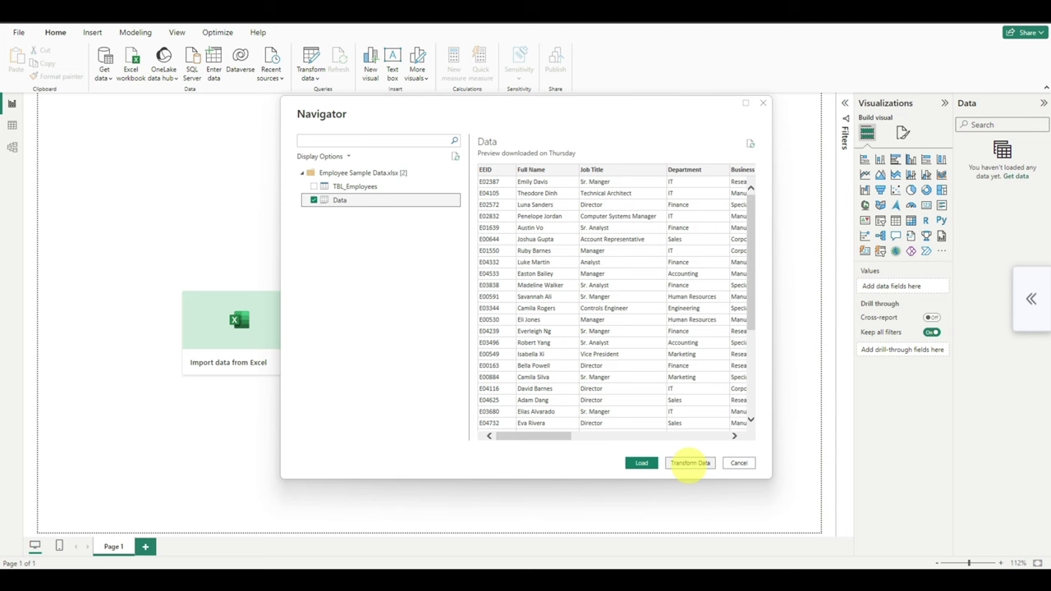
left_click(689, 462)
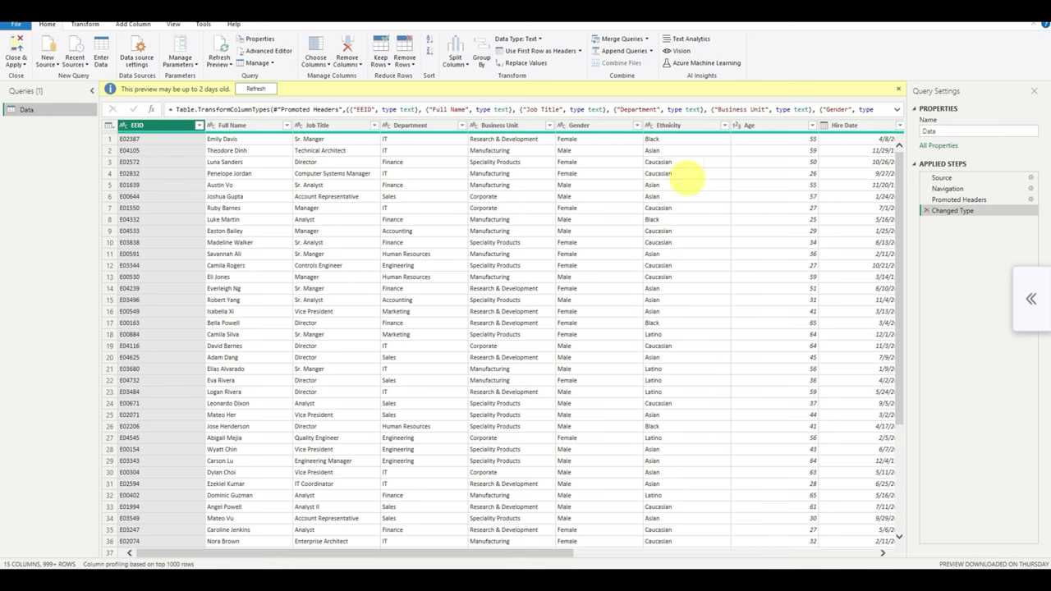
scroll(586, 528, "right", 2)
scroll(223, 262, "right", 5)
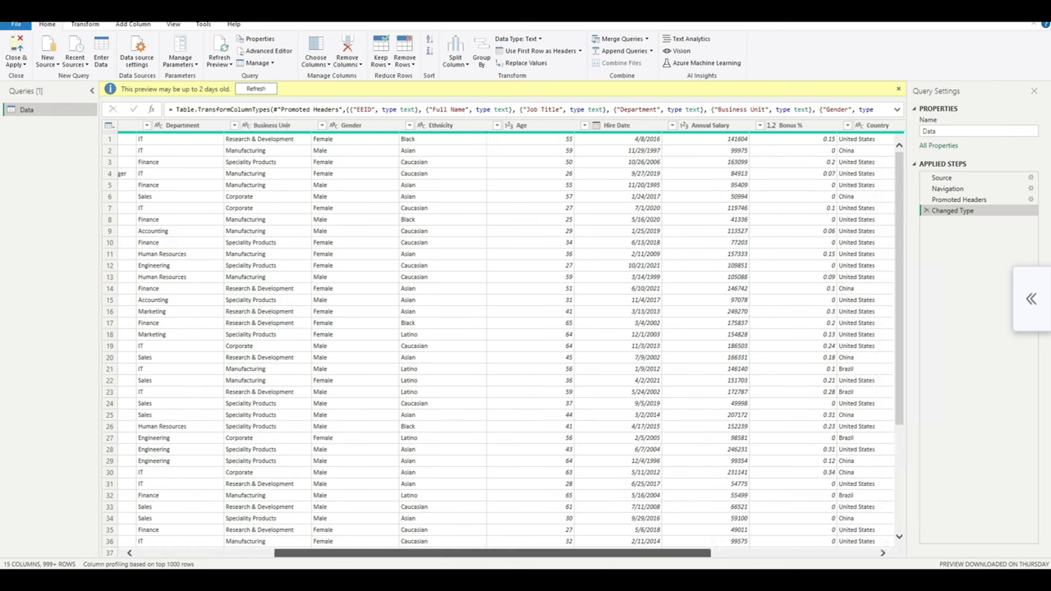
scroll(222, 262, "left", 6)
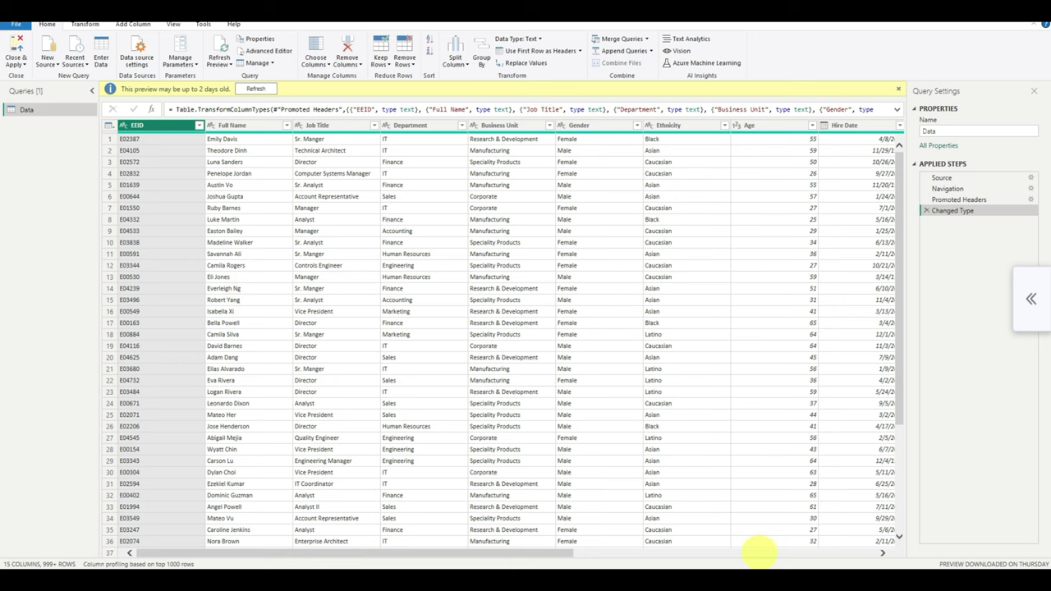
scroll(556, 545, "right", 5)
scroll(556, 544, "right", 2)
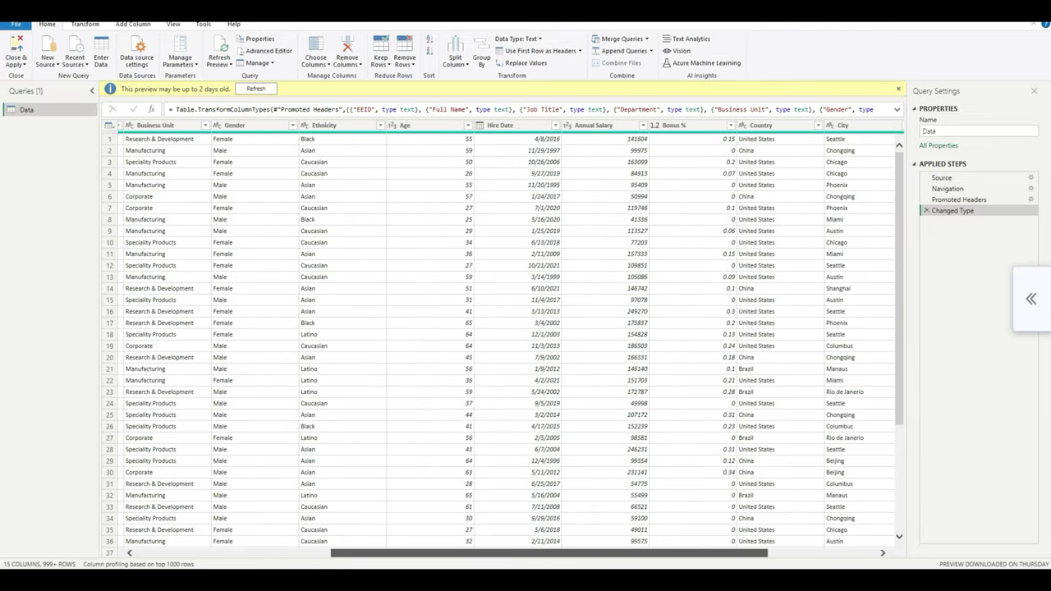
scroll(556, 544, "right", 3)
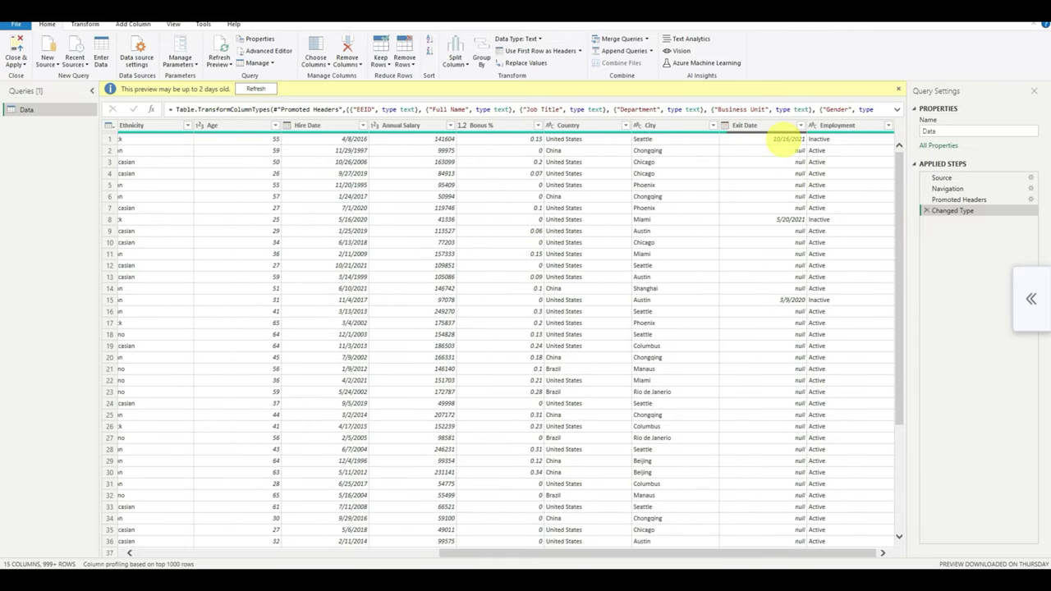
left_click(738, 127)
left_click(780, 150)
left_click(780, 162)
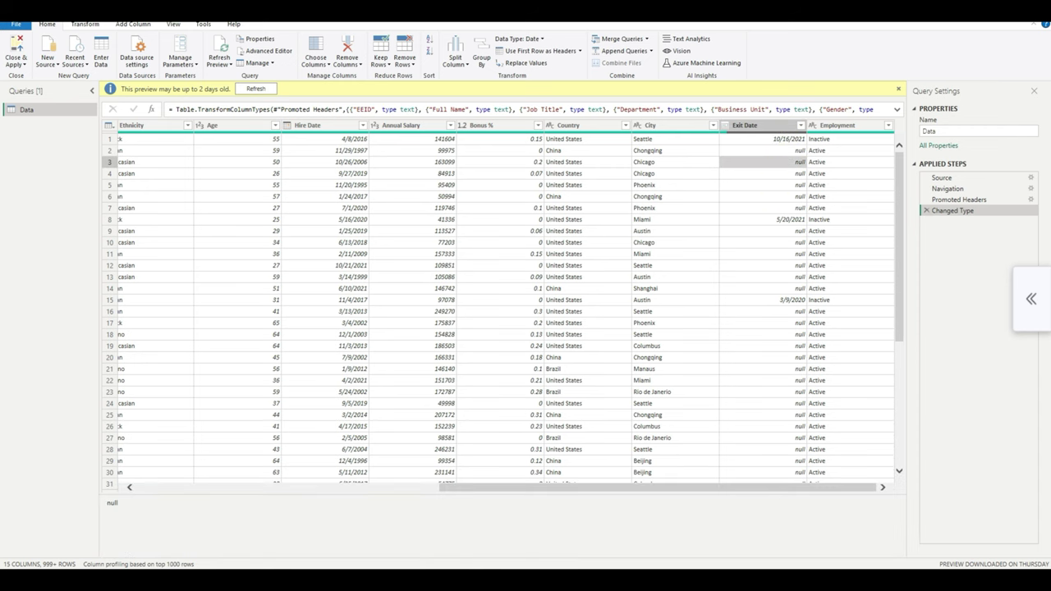
left_click(783, 186)
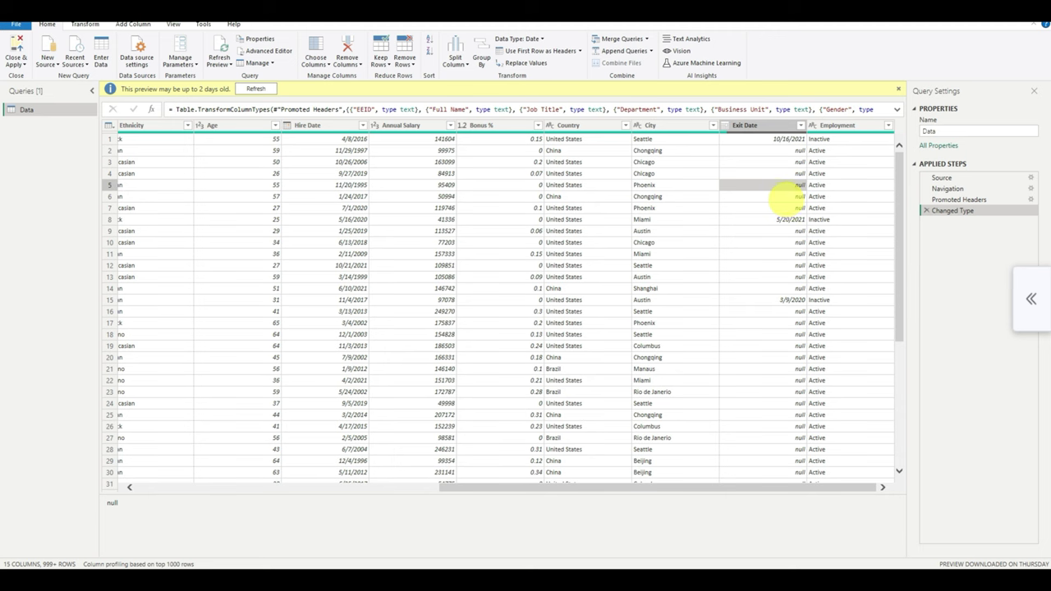
left_click(787, 151)
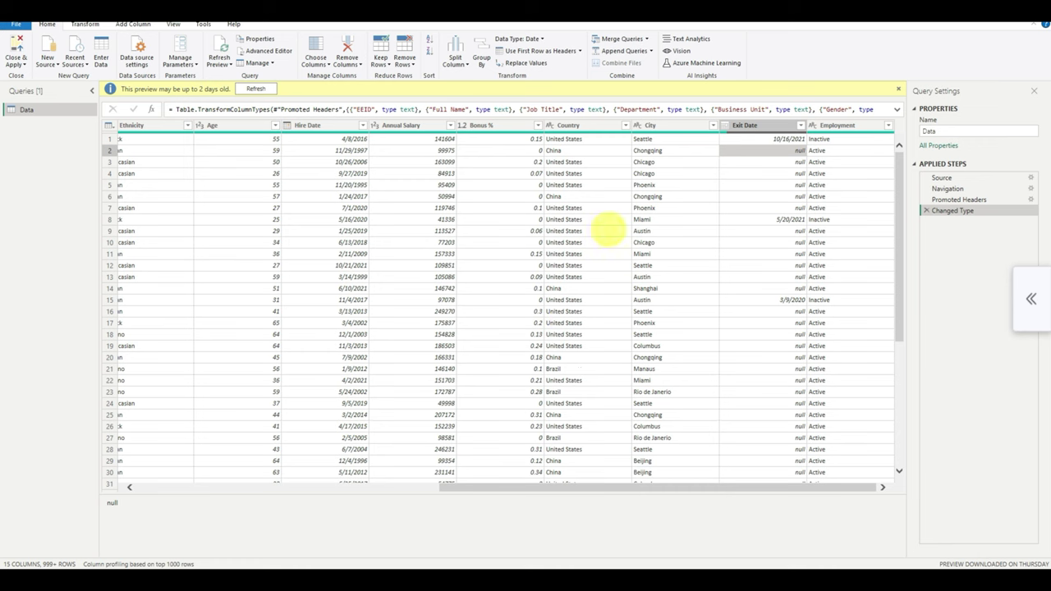
- Load the Data table into the report, discard a test column chart, and open the HR sample report
left_click(17, 47)
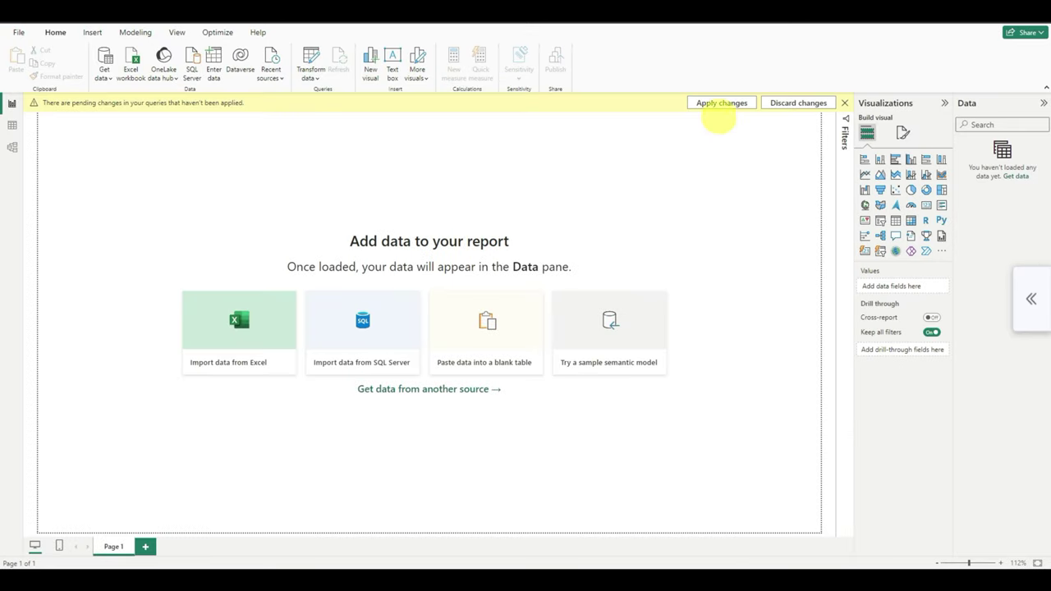
left_click(719, 105)
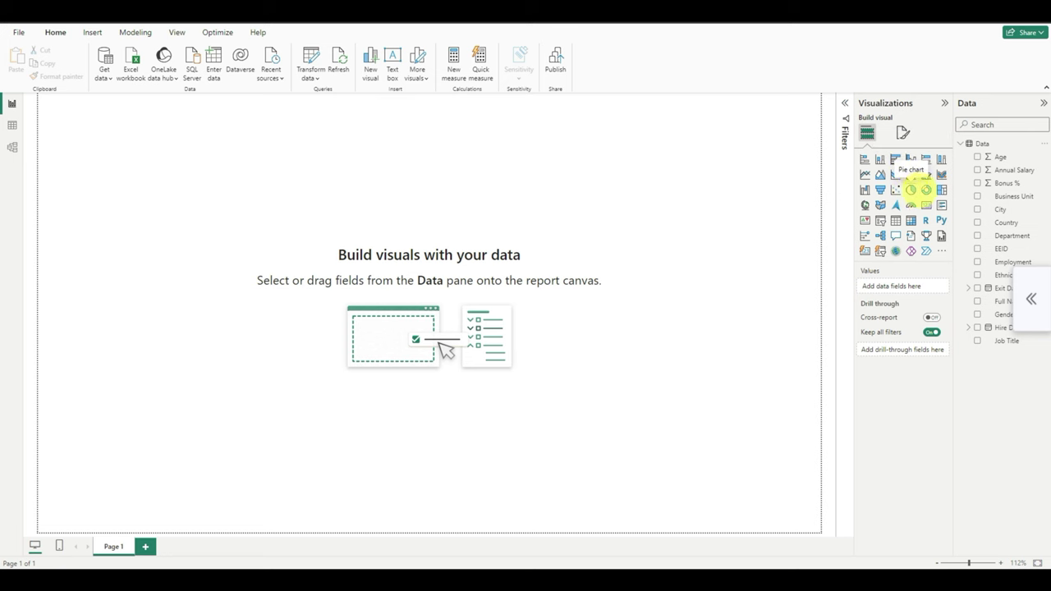
left_click(910, 159)
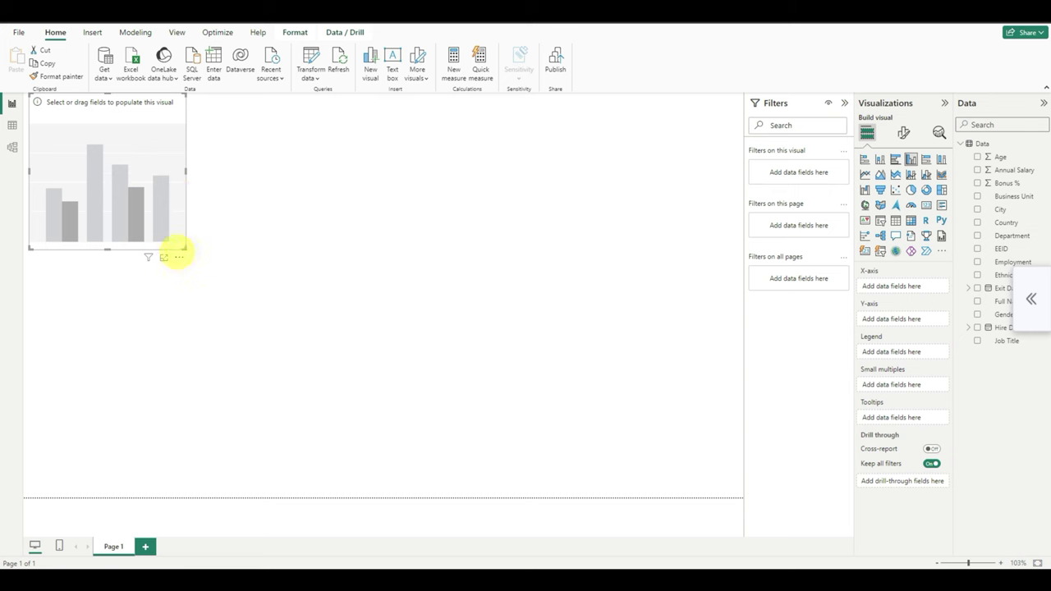
left_click(179, 255)
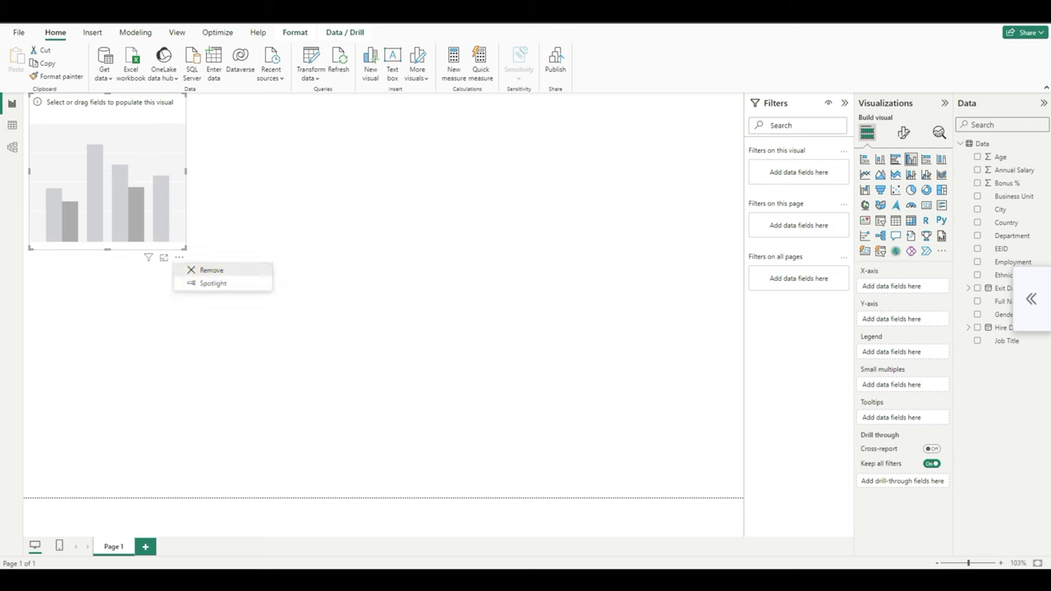
left_click(200, 270)
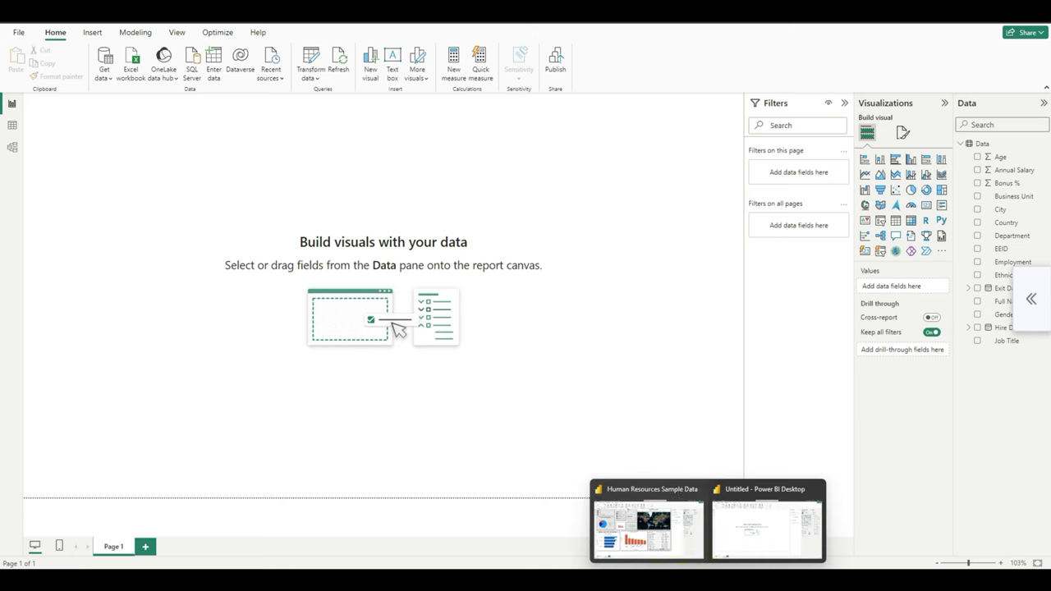
left_click(655, 525)
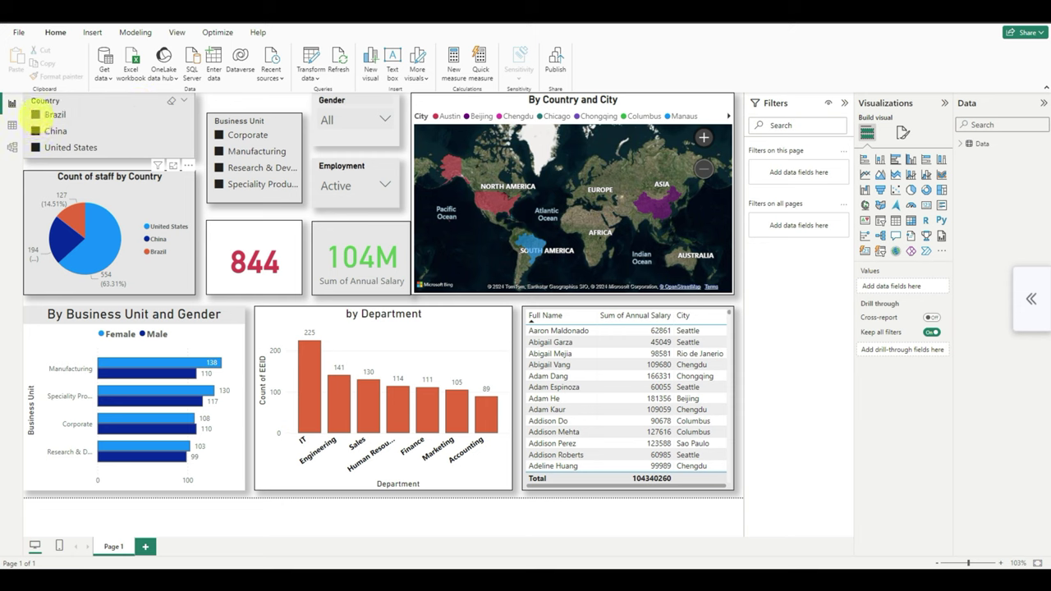
- Filter the sample HR dashboard by Country to China, then to Brazil
left_click(35, 131)
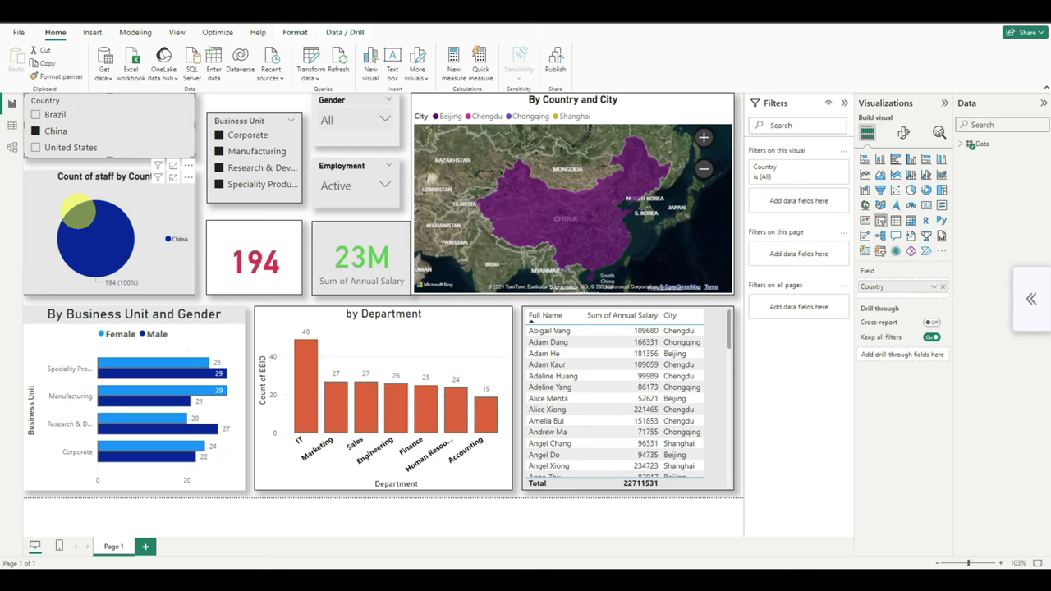
left_click(36, 114)
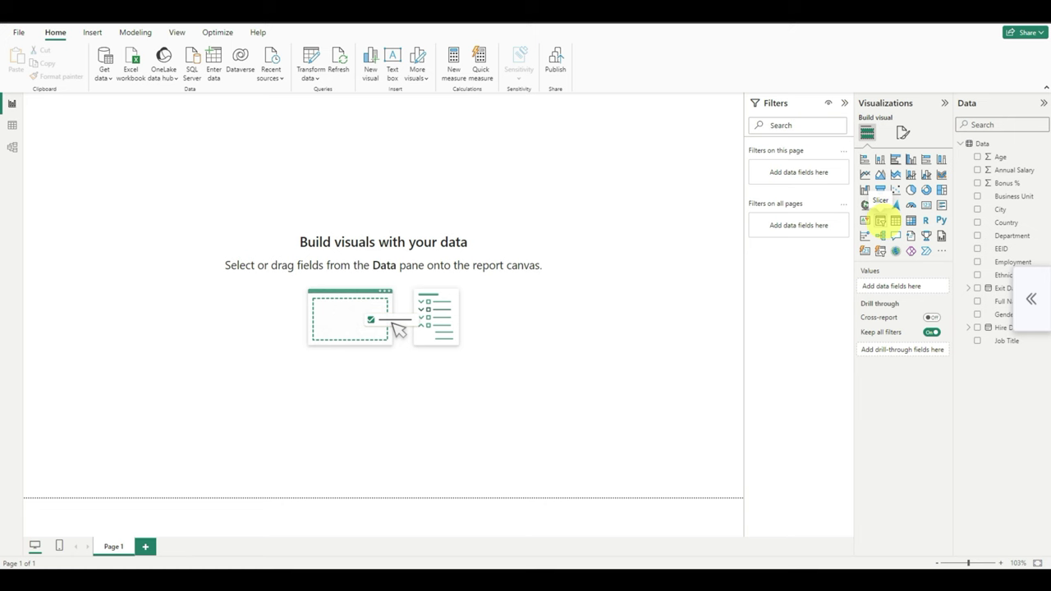
- Add a slicer on the Country field and resize it into a compact box at the top-left
left_click(880, 219)
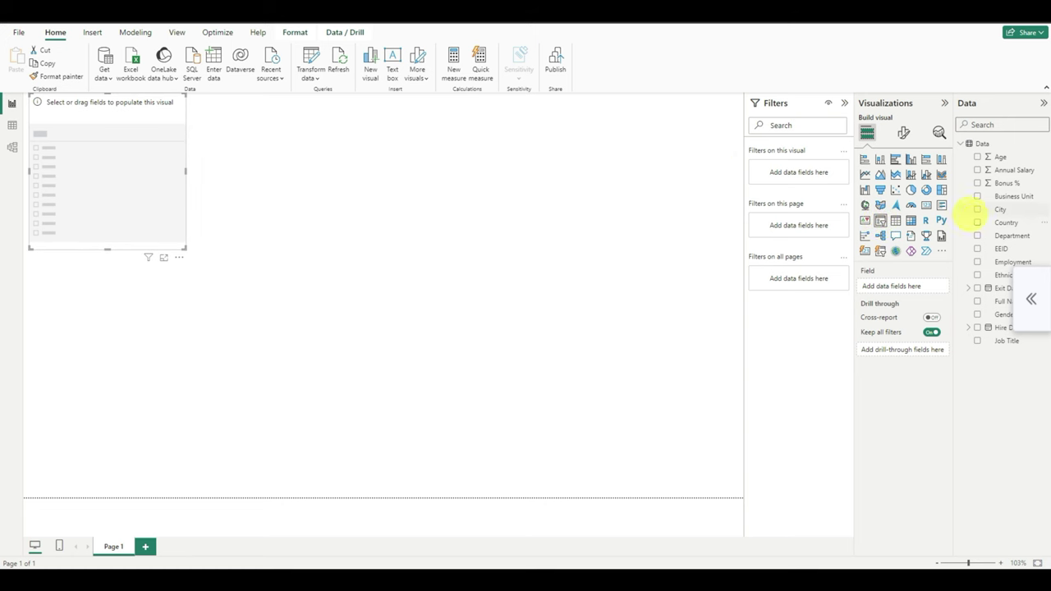
left_click_drag(979, 222, 905, 286)
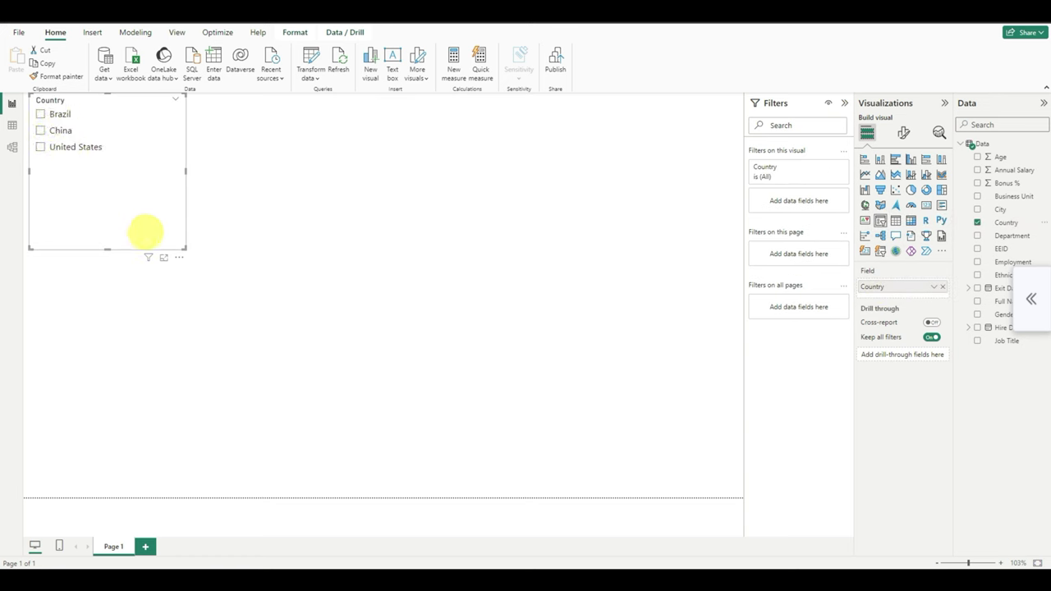
left_click_drag(185, 248, 119, 161)
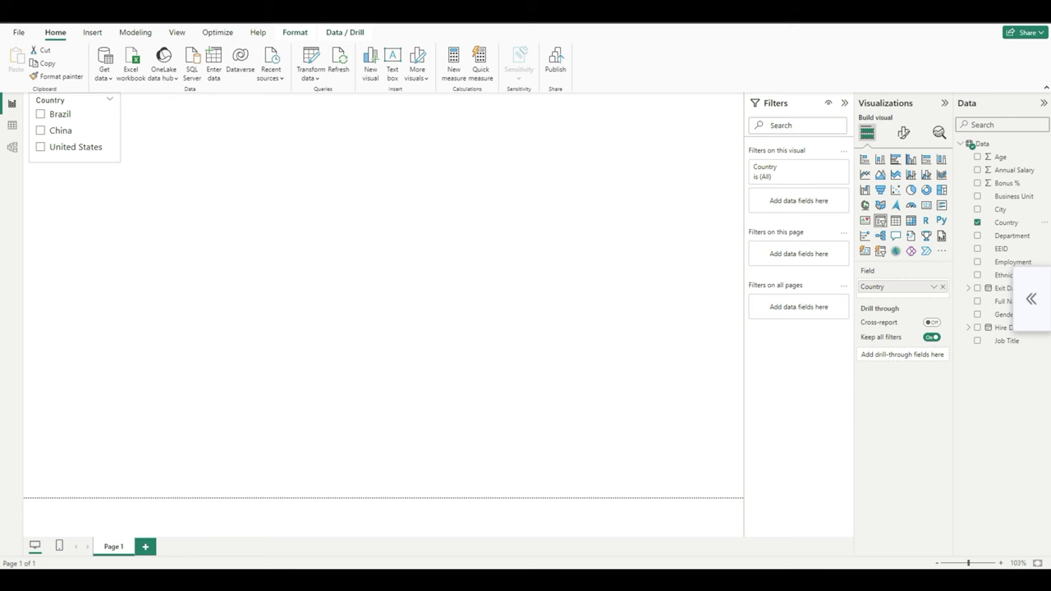
mouse_move(86, 121)
left_mouse_down()
mouse_move(503, 247)
mouse_move(608, 258)
mouse_move(186, 298)
mouse_move(170, 356)
mouse_move(142, 196)
mouse_move(85, 122)
left_mouse_up()
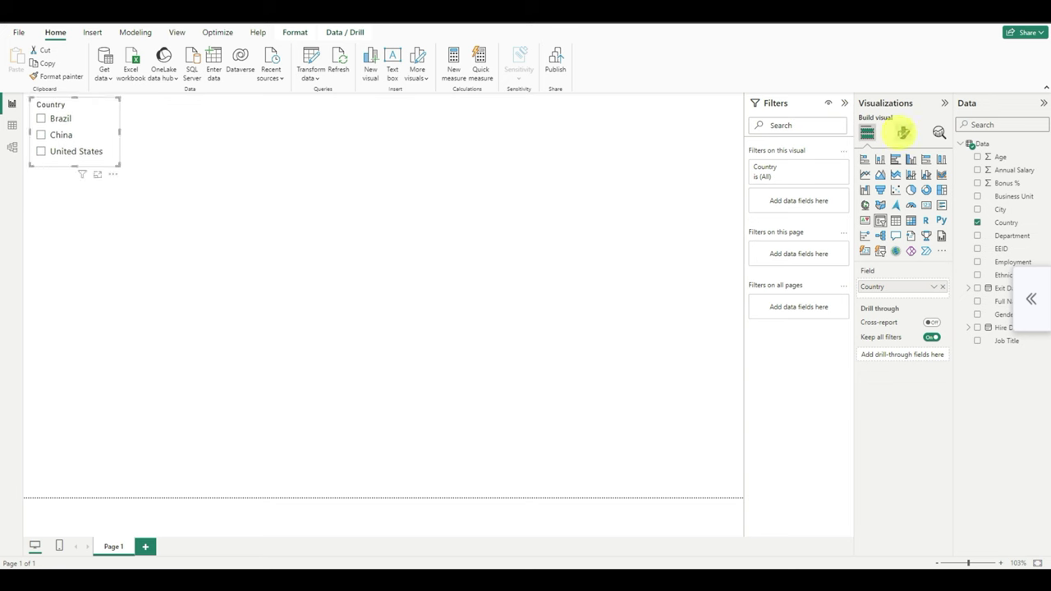
- Try the Country slicer in the Tile style and then the Dropdown style
left_click(903, 132)
left_click(887, 209)
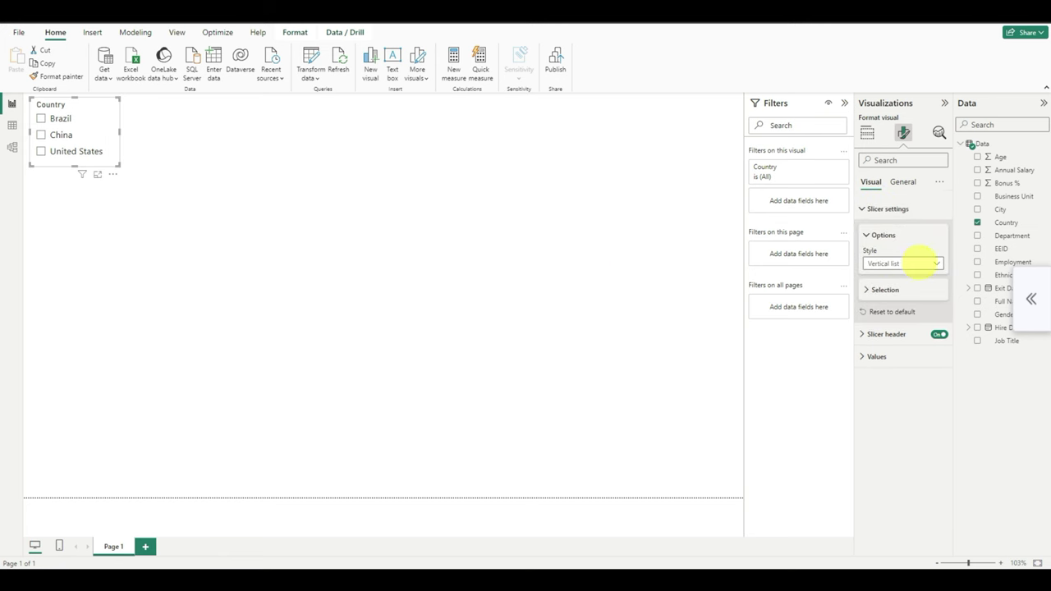
left_click(920, 263)
left_click(876, 289)
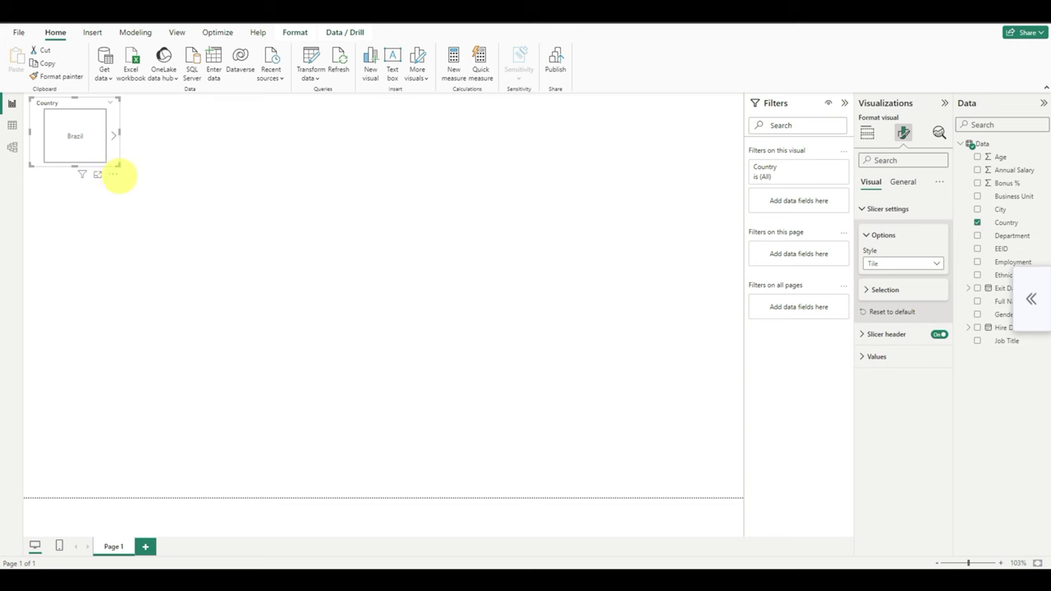
left_click_drag(119, 164, 280, 248)
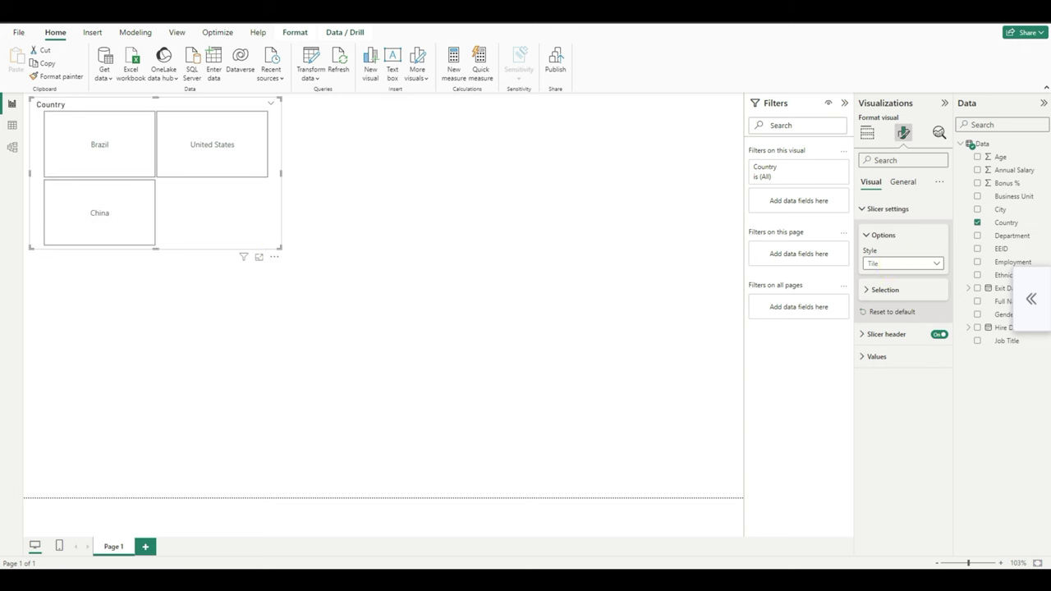
left_click(899, 263)
left_click(885, 303)
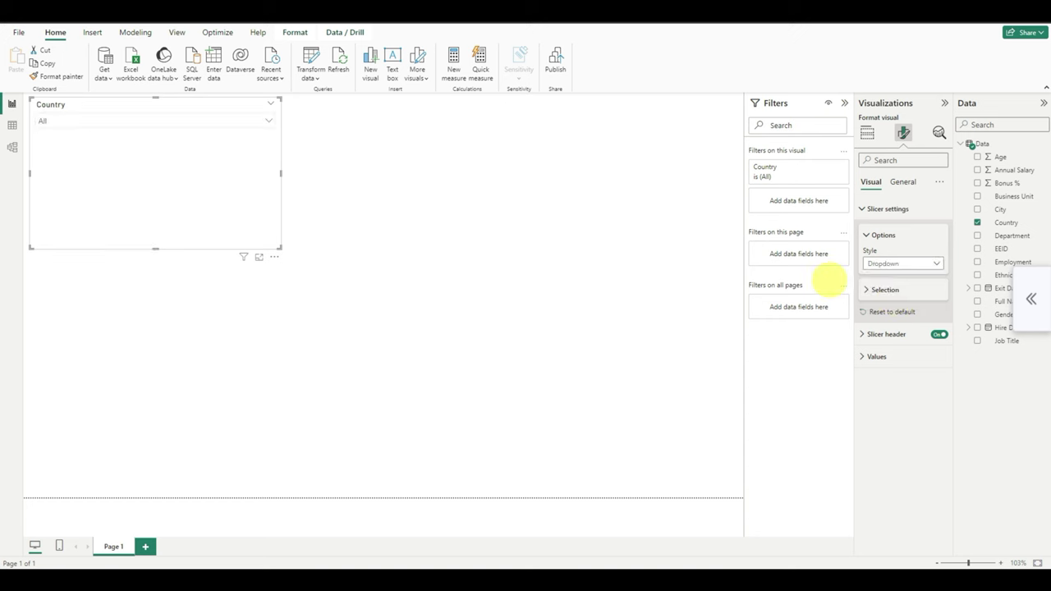
left_click(267, 121)
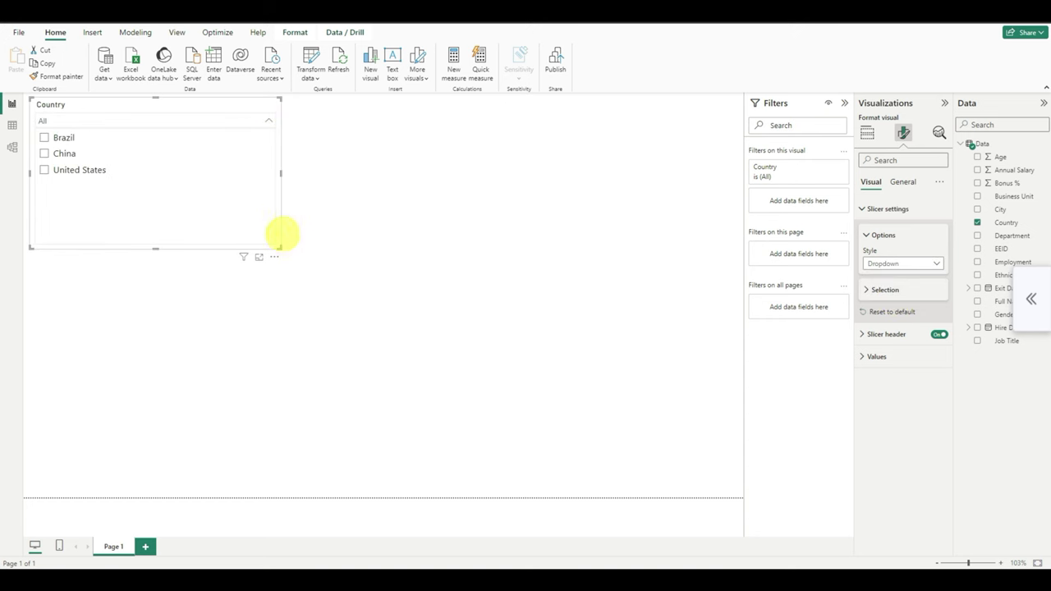
- Return the slicer to a compact vertical list and expand its General Effects settings
left_click(911, 262)
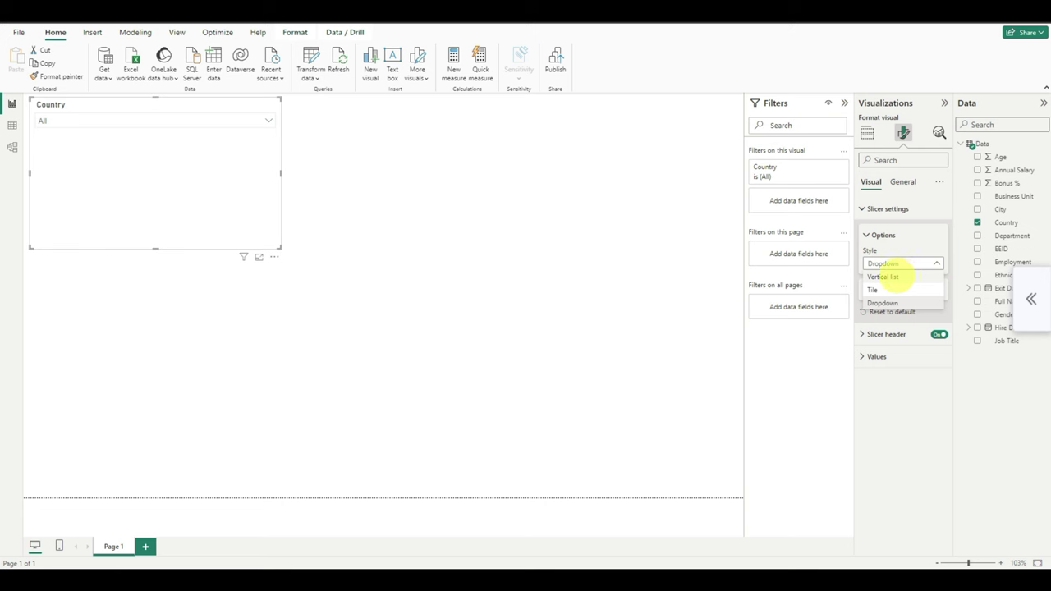
left_click(892, 276)
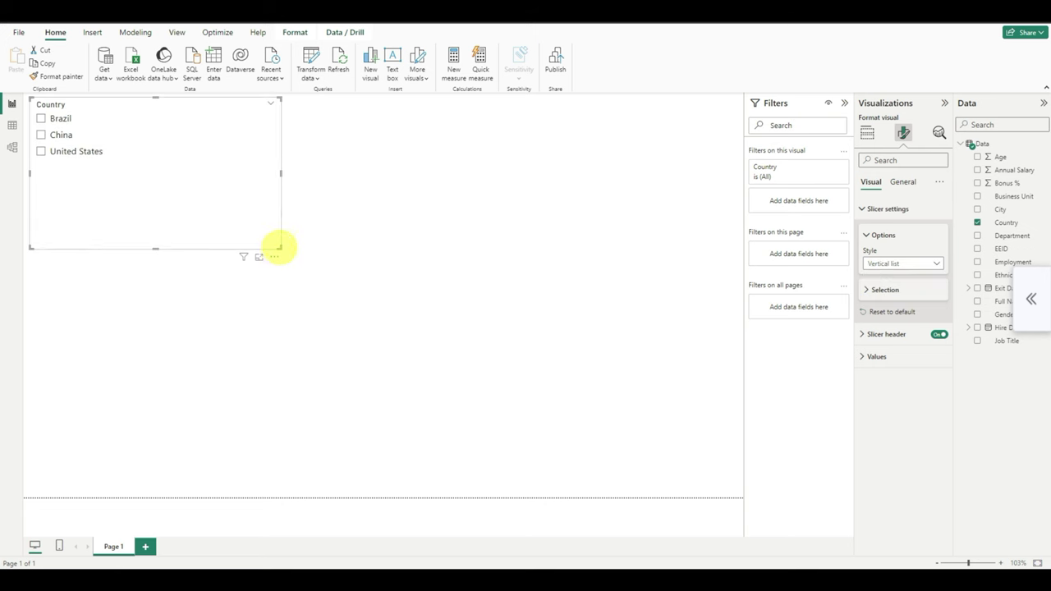
left_click_drag(280, 248, 112, 165)
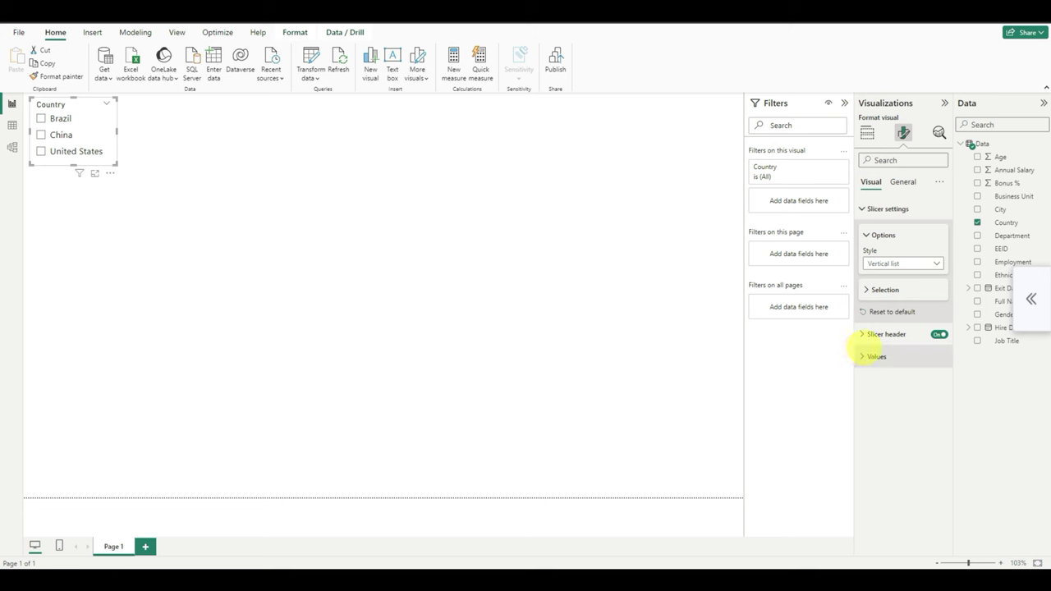
left_click(860, 355)
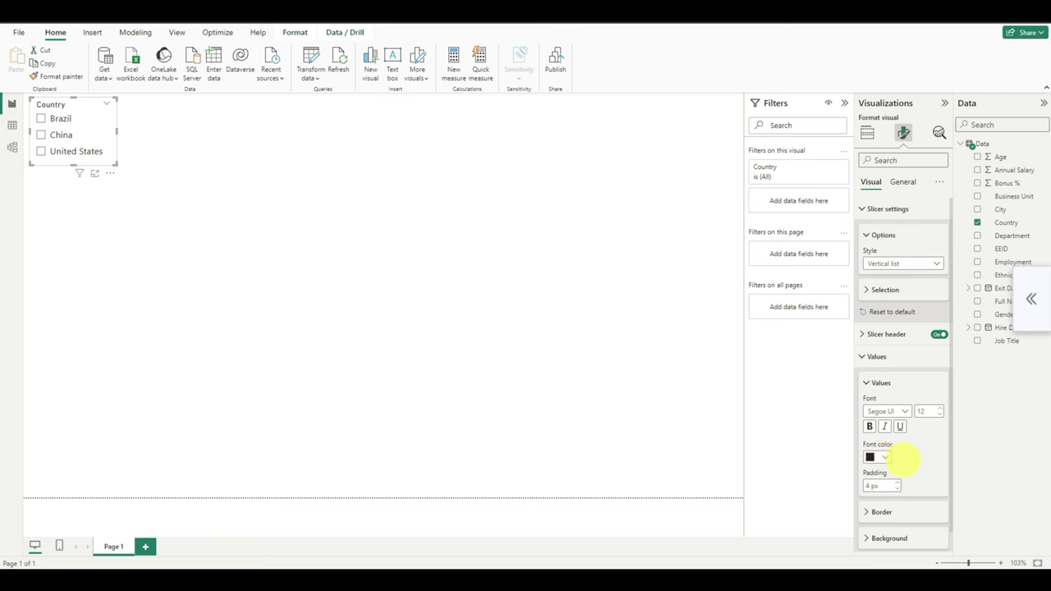
left_click(902, 182)
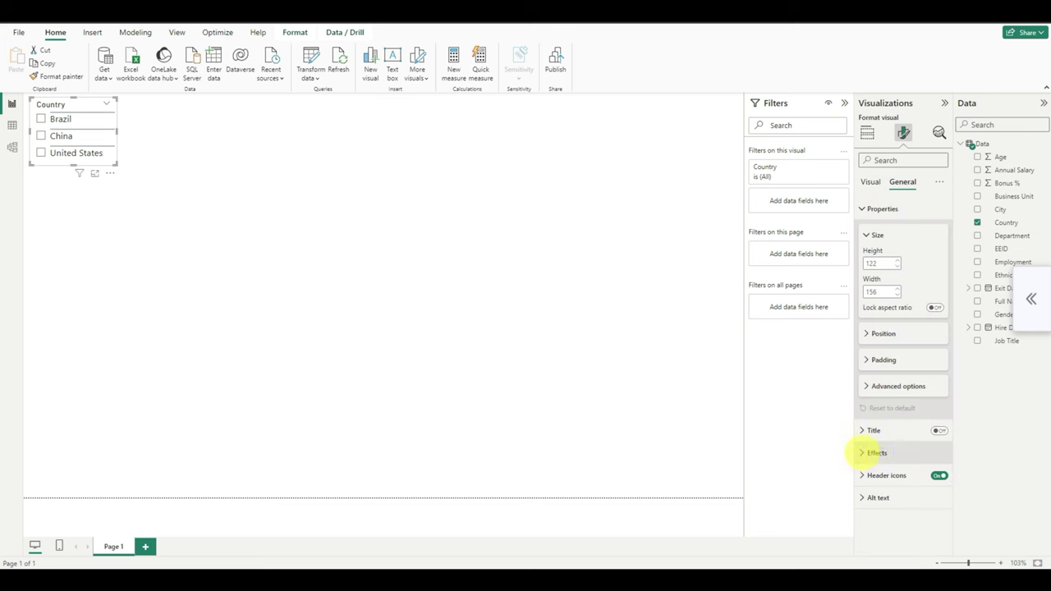
left_click(872, 452)
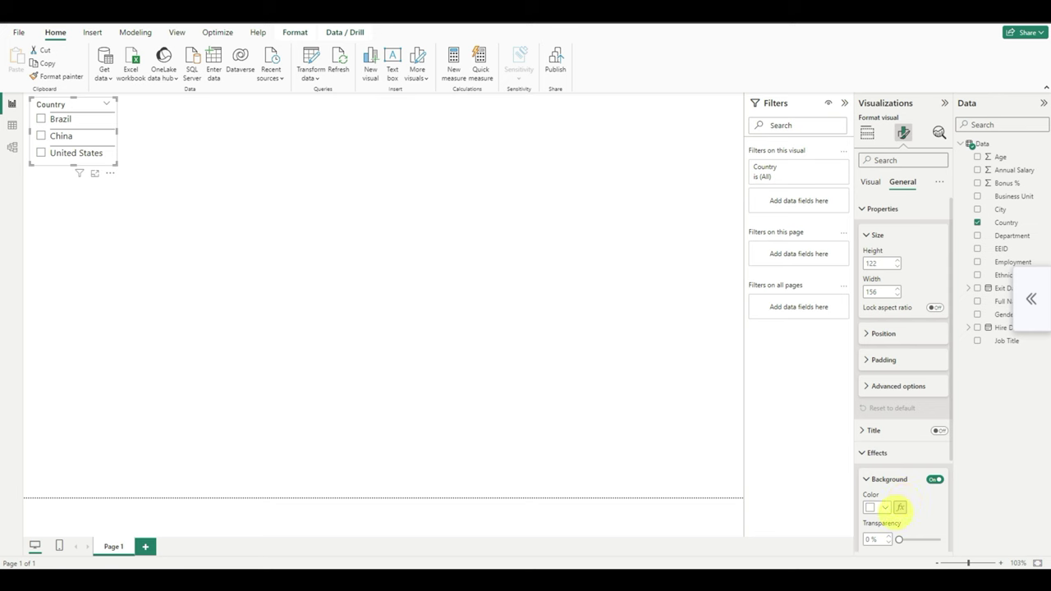
- Give the slicer a light grey background and drop shadow, and recolour its values with a recent colour
left_click(885, 508)
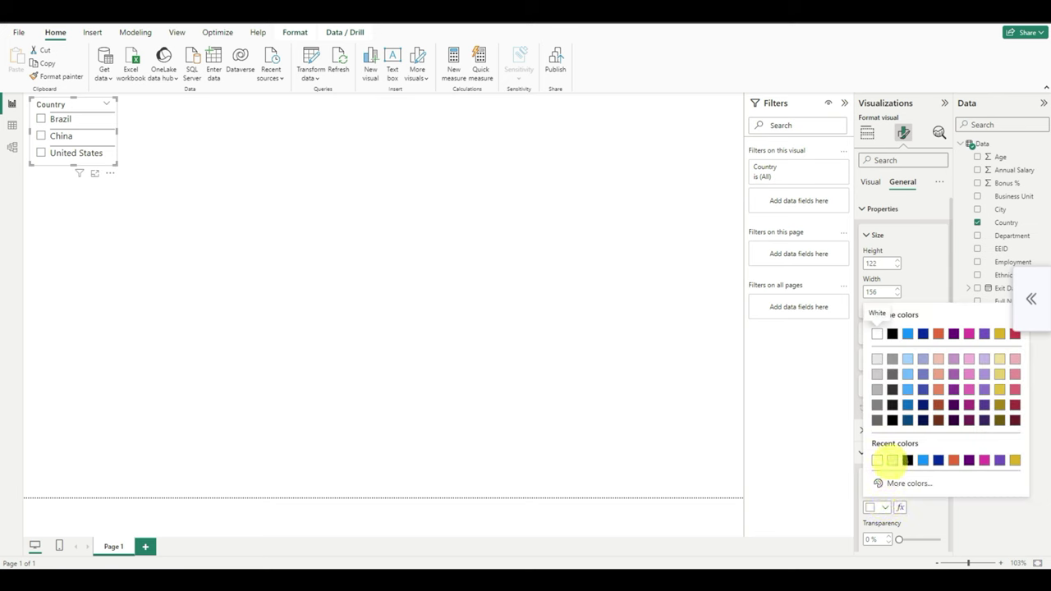
left_click(888, 458)
scroll(892, 457, "down", 2)
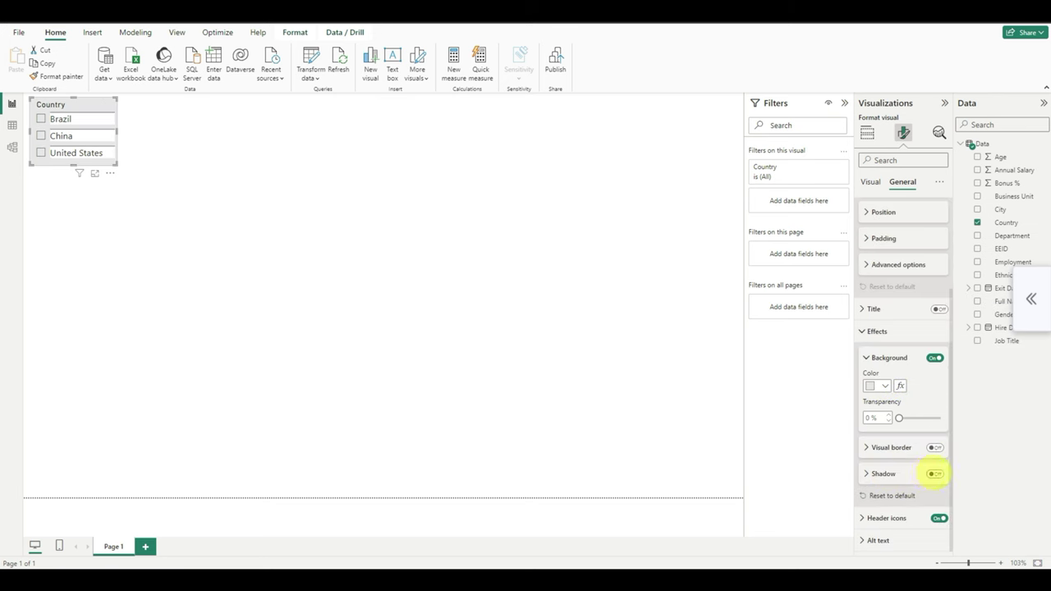
left_click(934, 474)
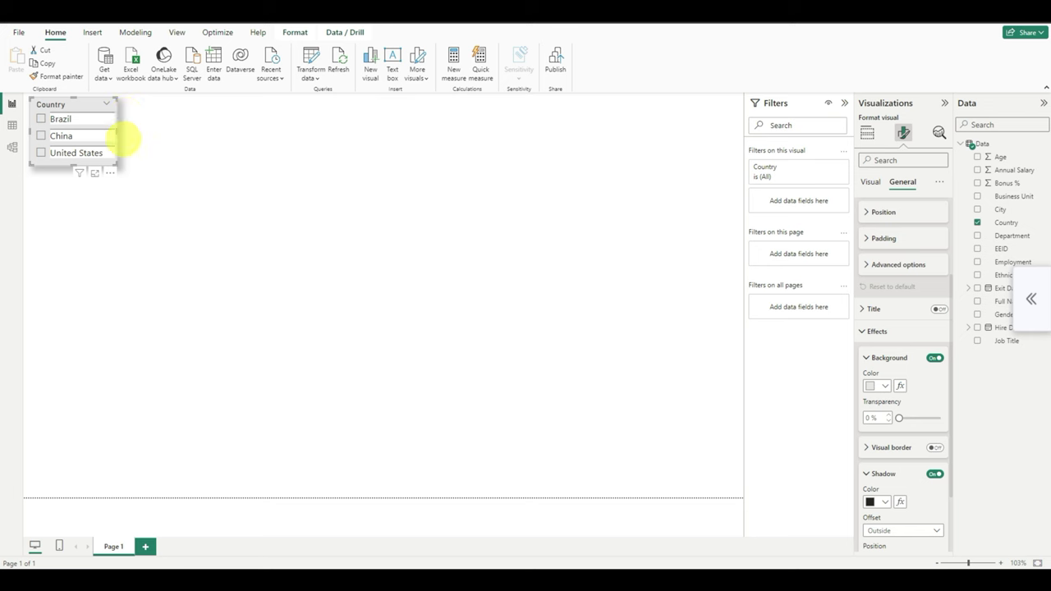
left_click(876, 519)
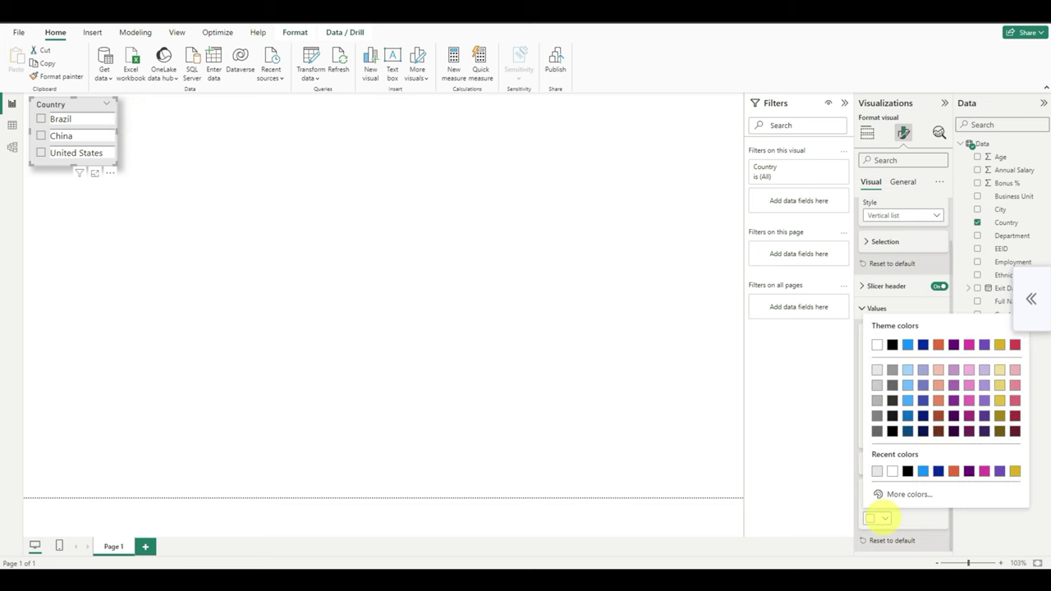
left_click(877, 471)
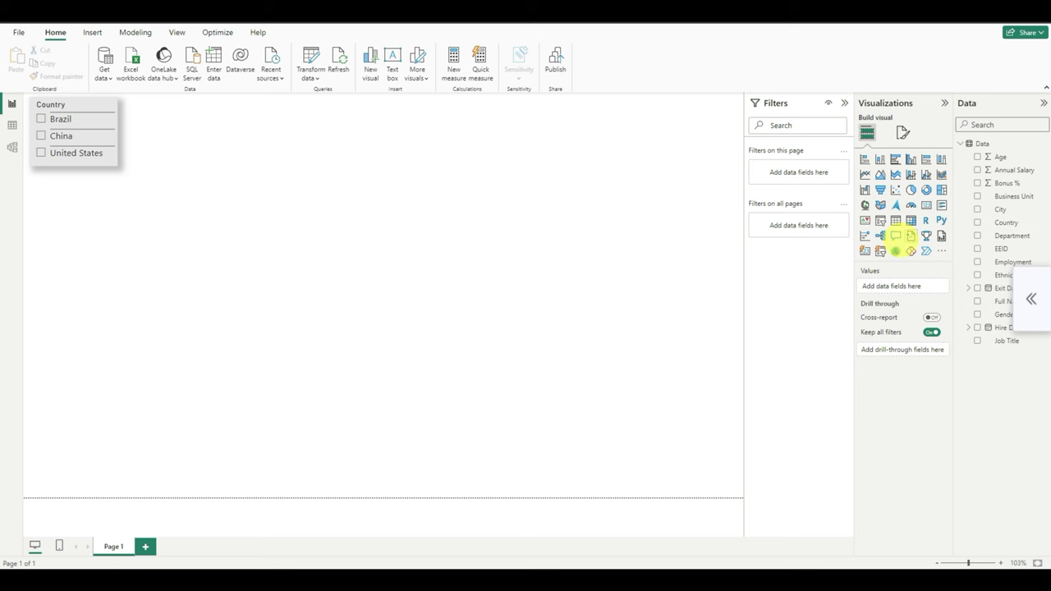
- Build a pie chart with Country as legend and Count of EEID as values, placed under the slicer
left_click(911, 190)
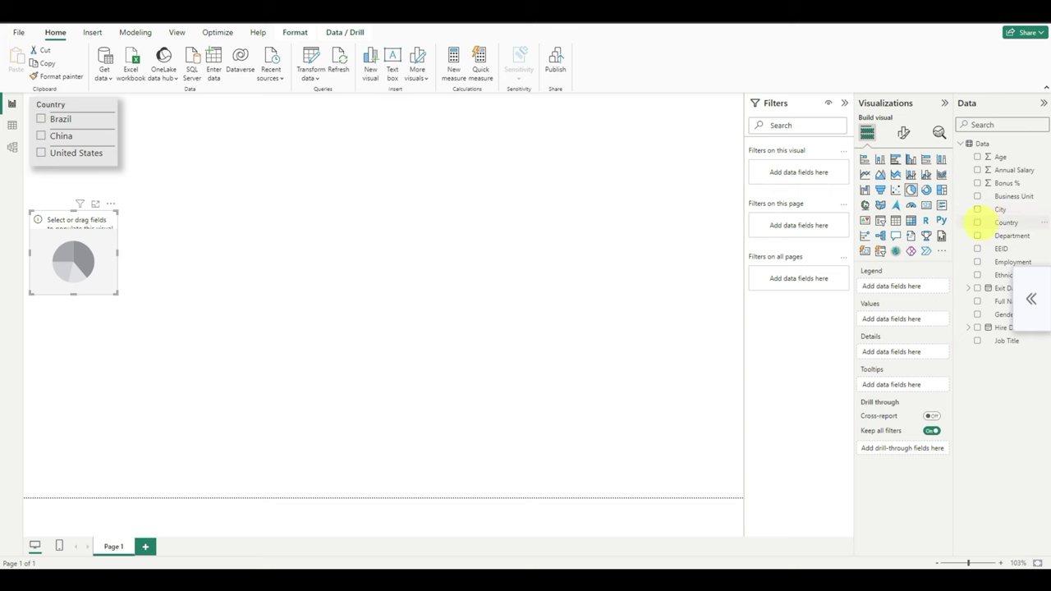
left_click_drag(977, 216, 907, 287)
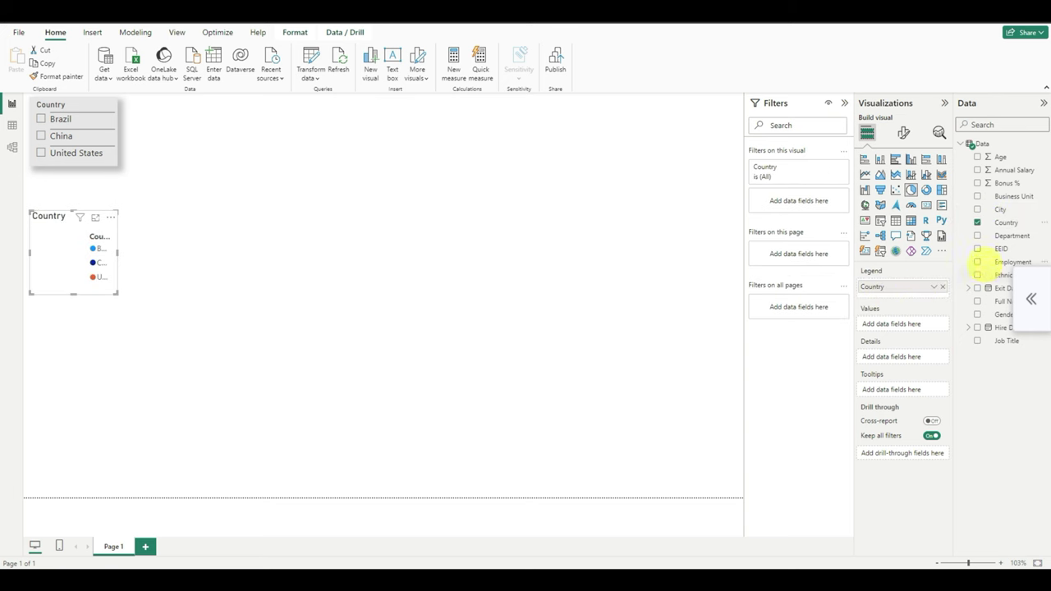
left_click_drag(979, 248, 874, 316)
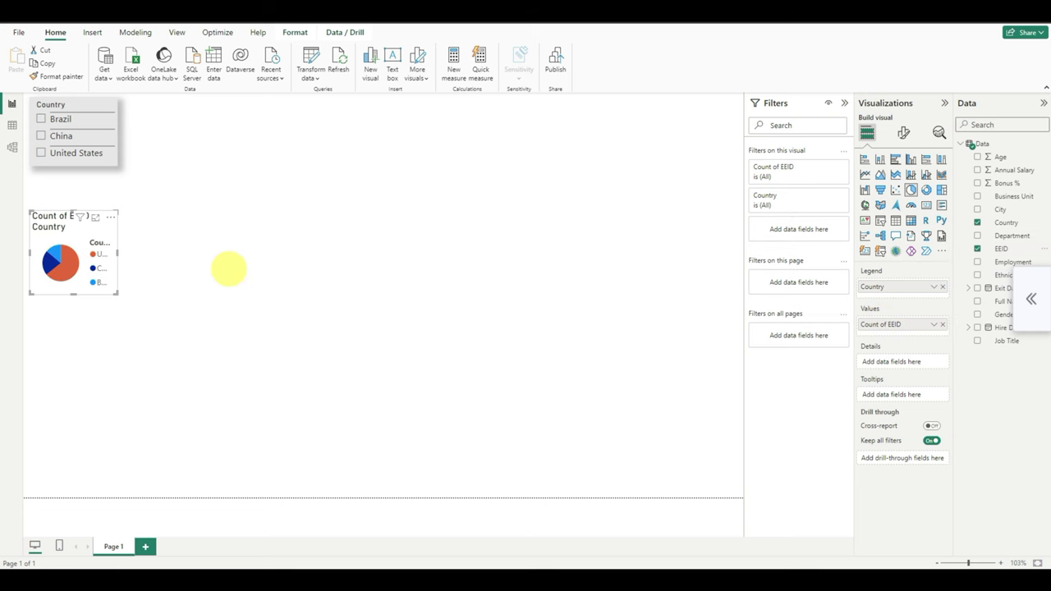
left_click_drag(118, 293, 163, 310)
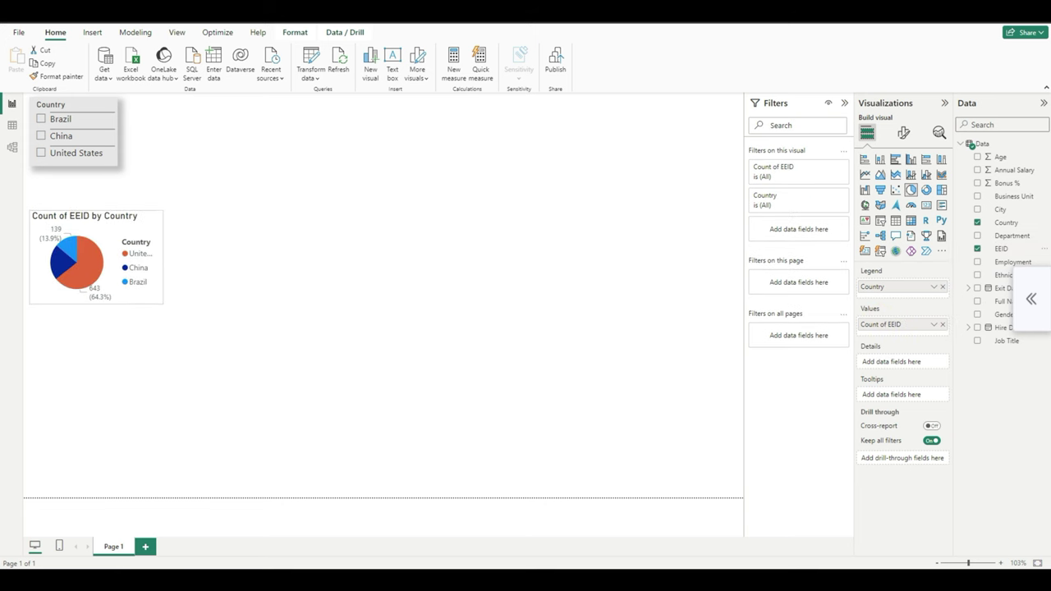
left_click_drag(163, 269, 165, 231)
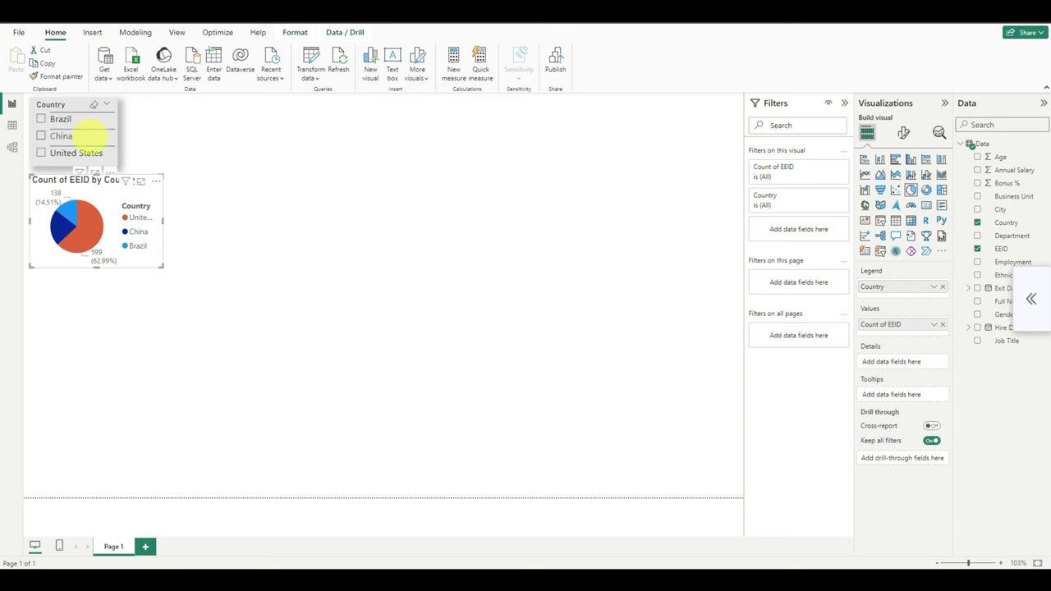
- Filter the report to China and drag the pie chart's corner to resize it
left_click(86, 134)
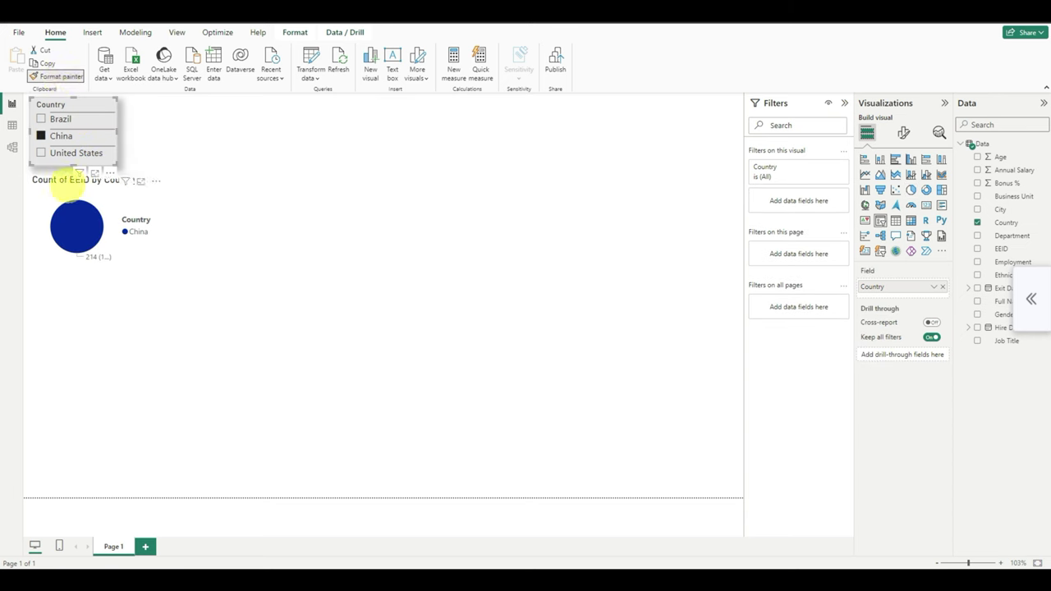
left_click(72, 182)
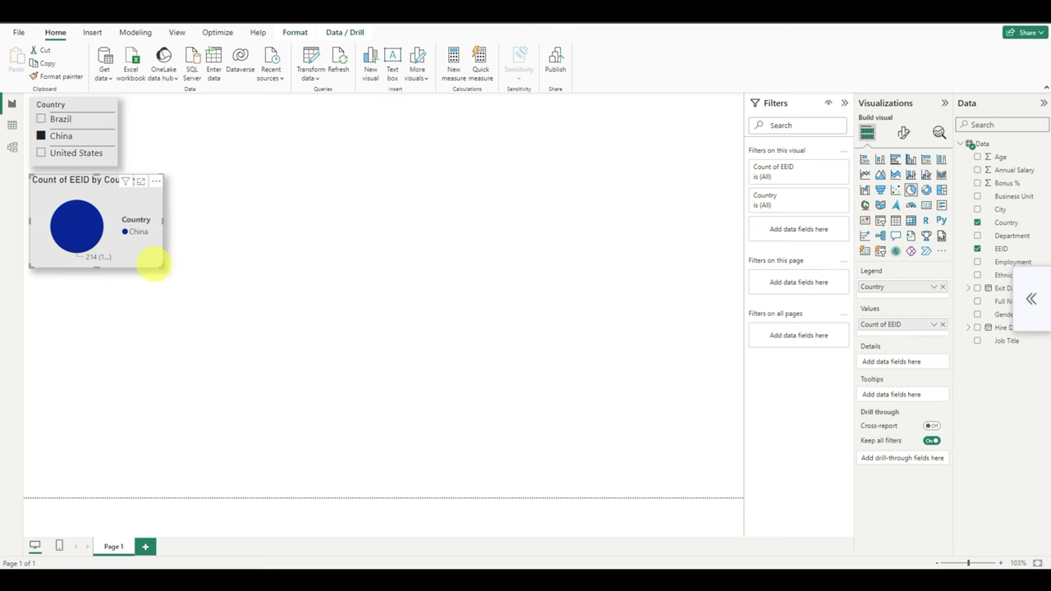
mouse_move(162, 265)
left_mouse_down()
mouse_move(197, 312)
mouse_move(171, 281)
left_mouse_up()
- Re-tick Brazil and United States, then widen and narrow the pie chart to refit it
left_click(41, 119, "ctrl")
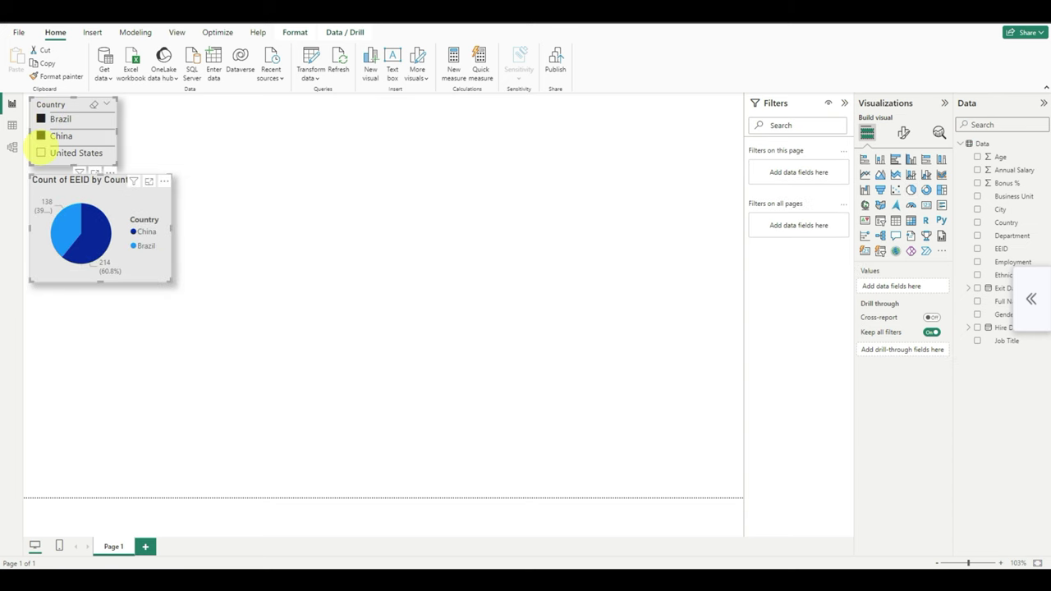
left_click(41, 153, "ctrl")
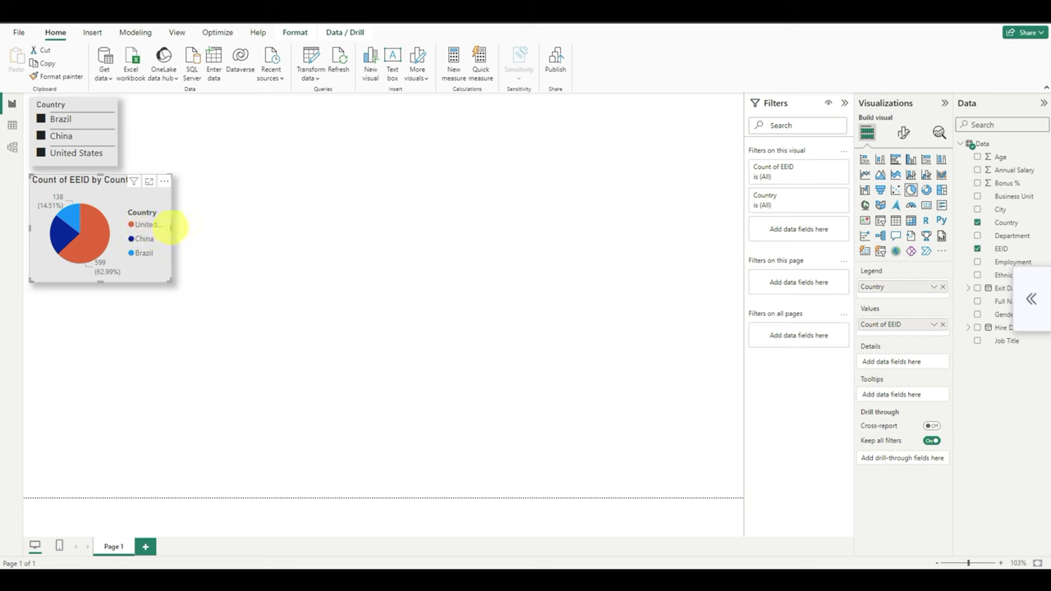
left_click_drag(171, 228, 201, 228)
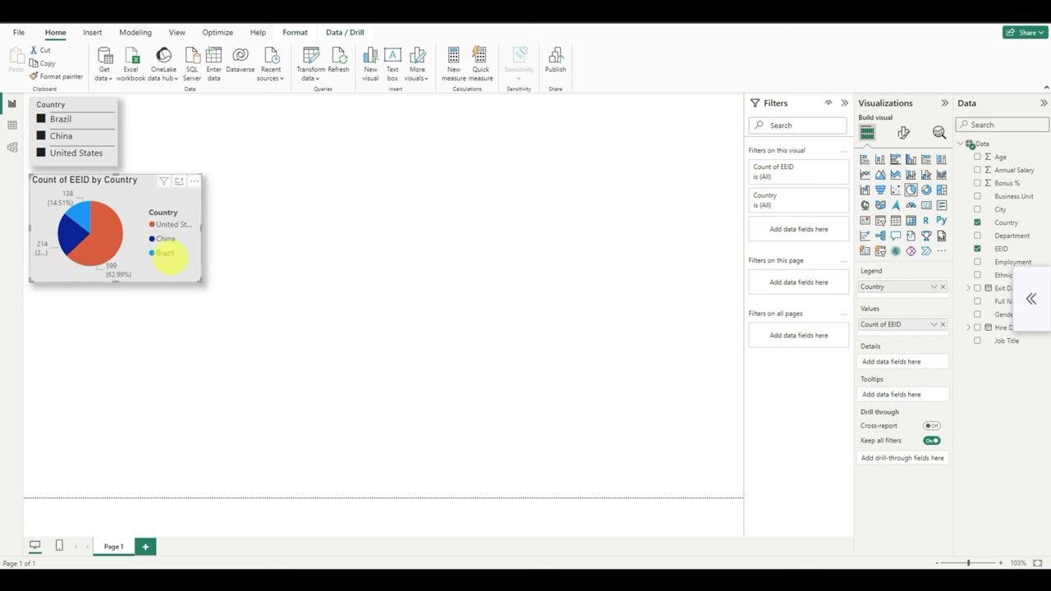
left_click_drag(201, 229, 160, 228)
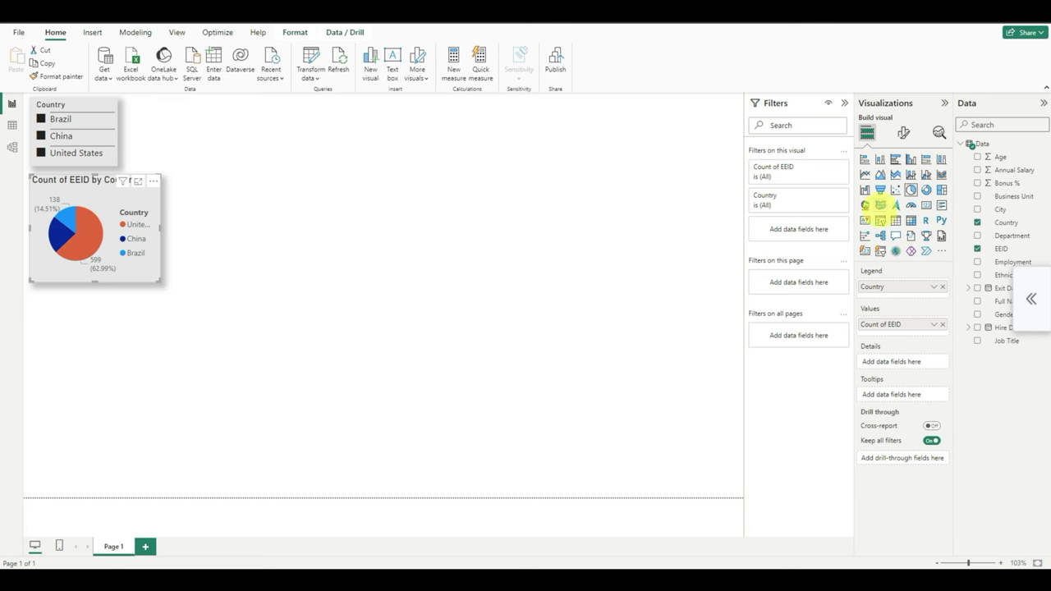
- Add a new slicer and fill it with the Business Unit field
left_click(880, 220)
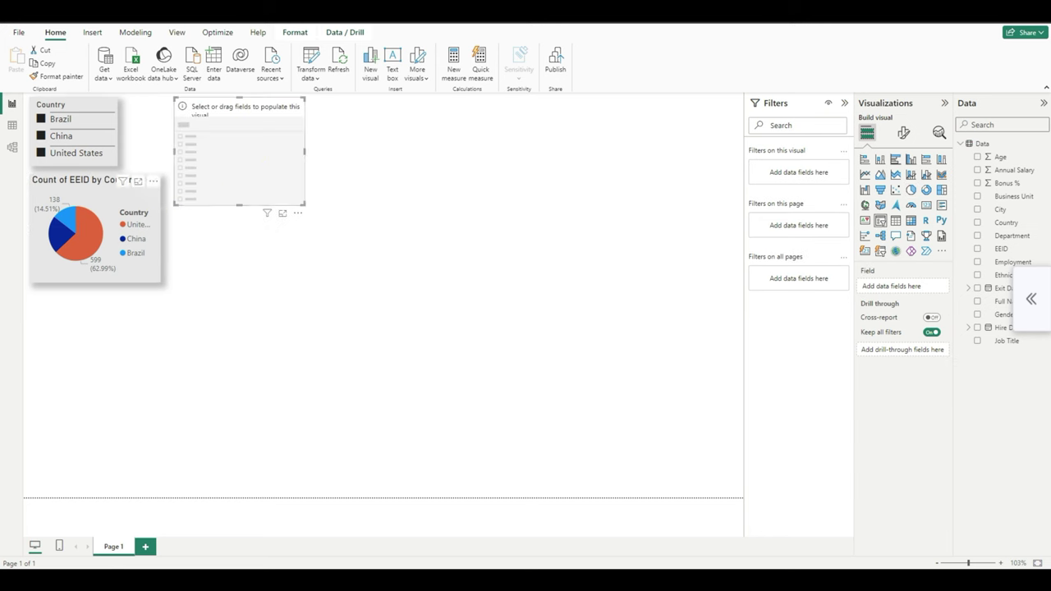
left_click(164, 233)
left_click(239, 146)
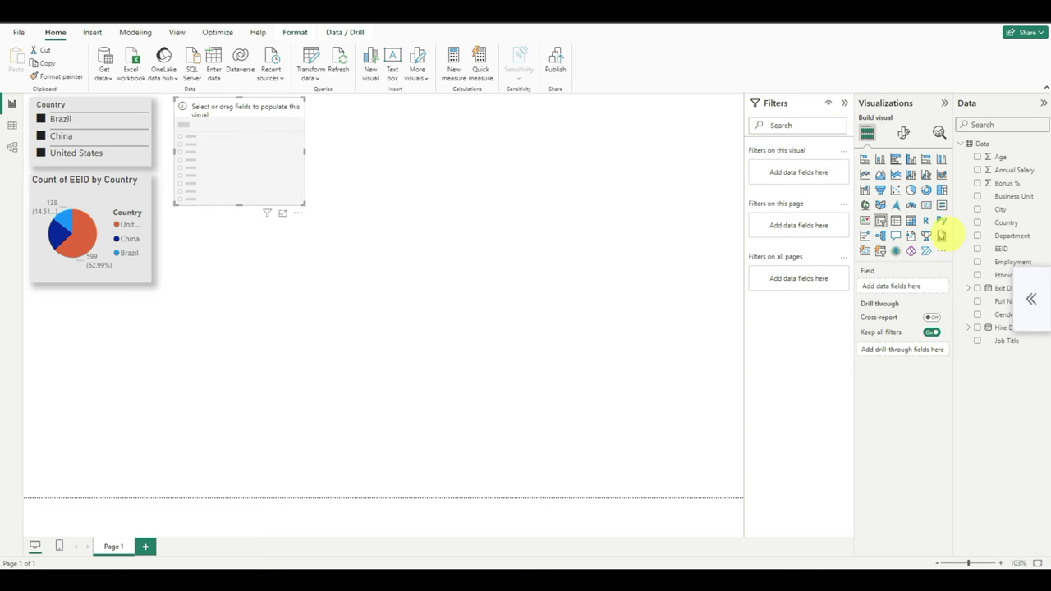
left_click_drag(983, 197, 903, 285)
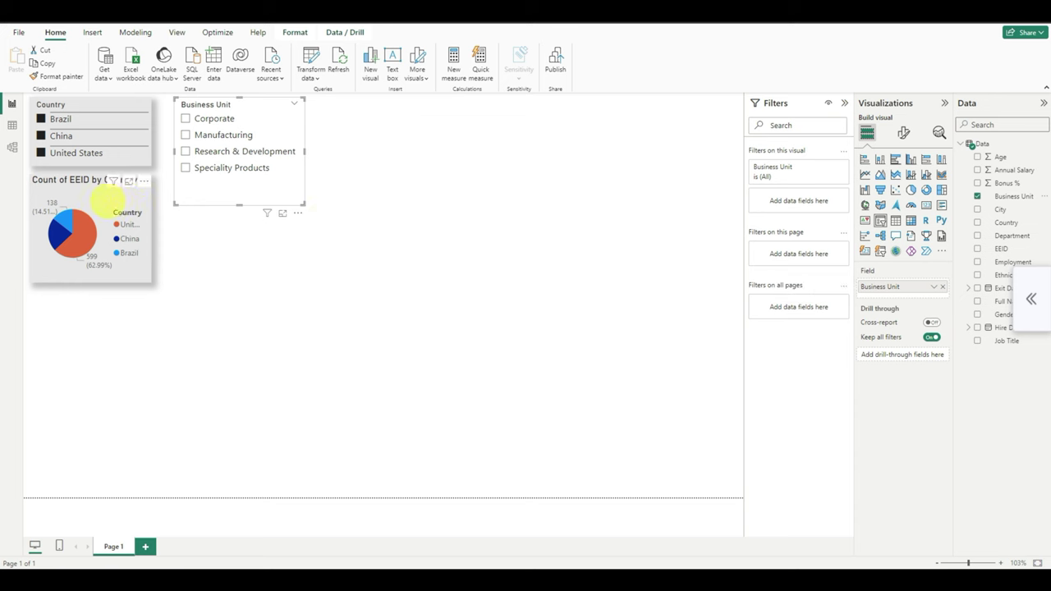
- Copy the pie chart's formatting onto the Business Unit slicer with Format painter
left_click(107, 201)
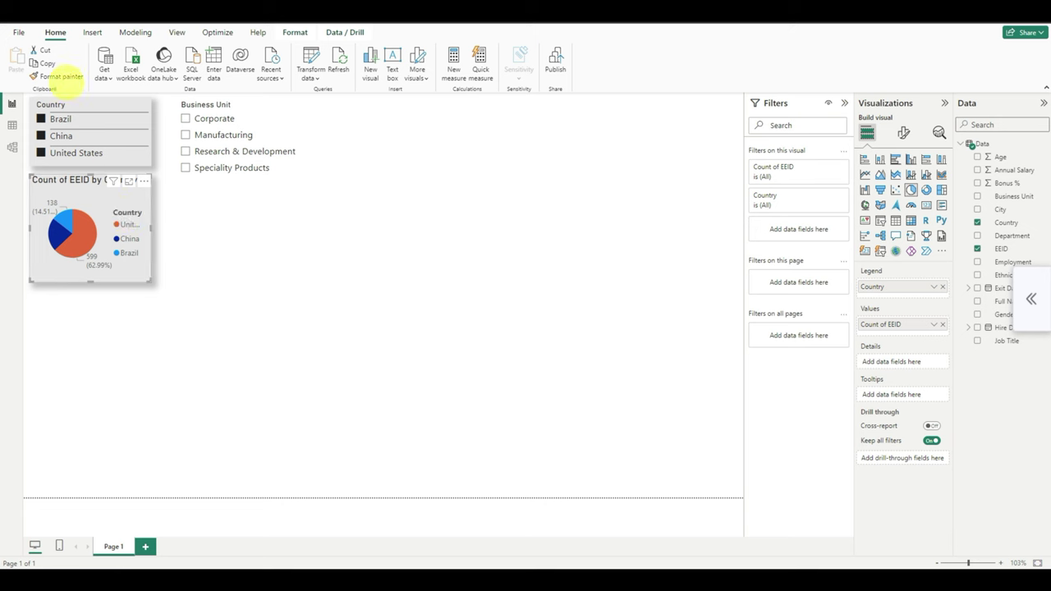
left_click(62, 77)
left_click(220, 134)
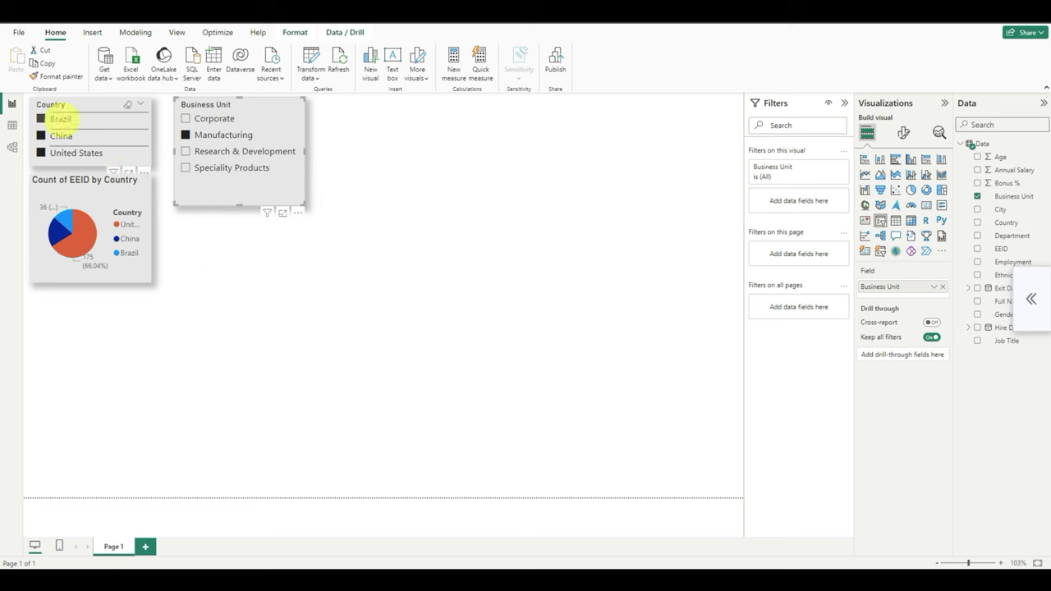
left_click(58, 106)
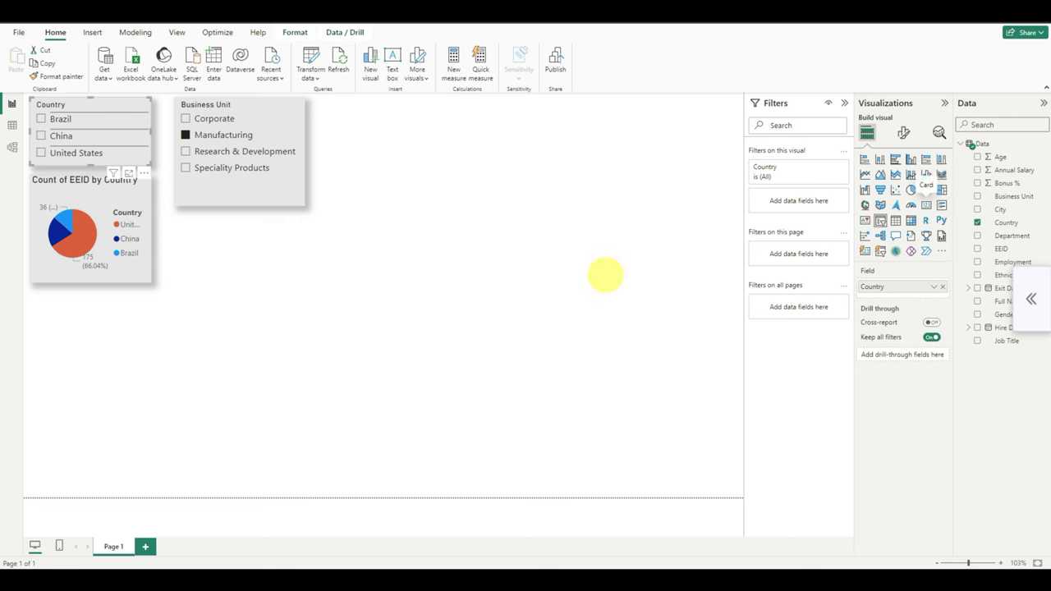
- Add a small card showing EEID aggregated as Count
left_click(689, 273)
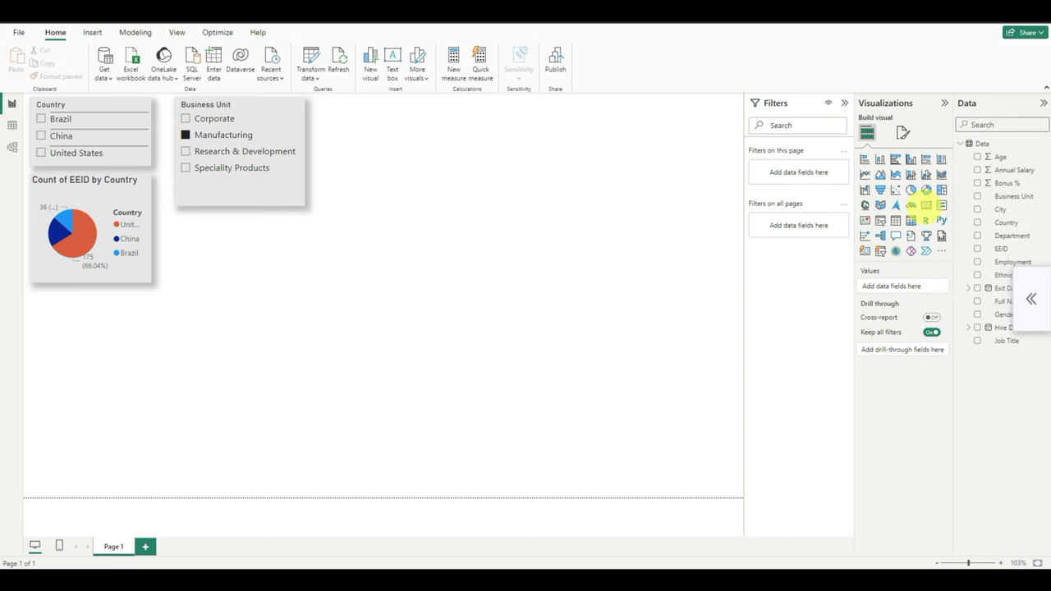
left_click(926, 205)
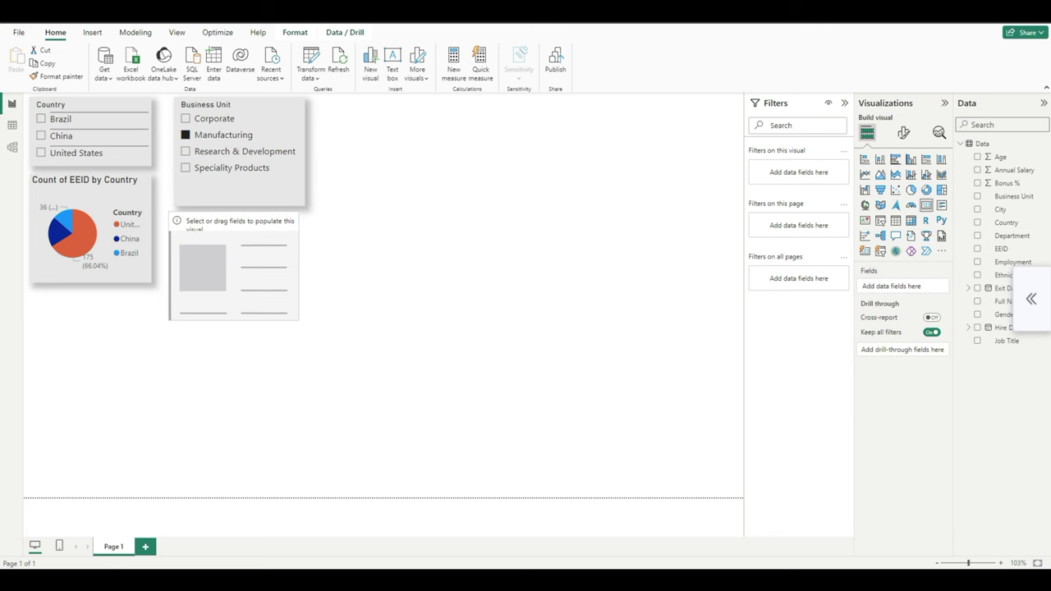
left_click_drag(298, 320, 261, 281)
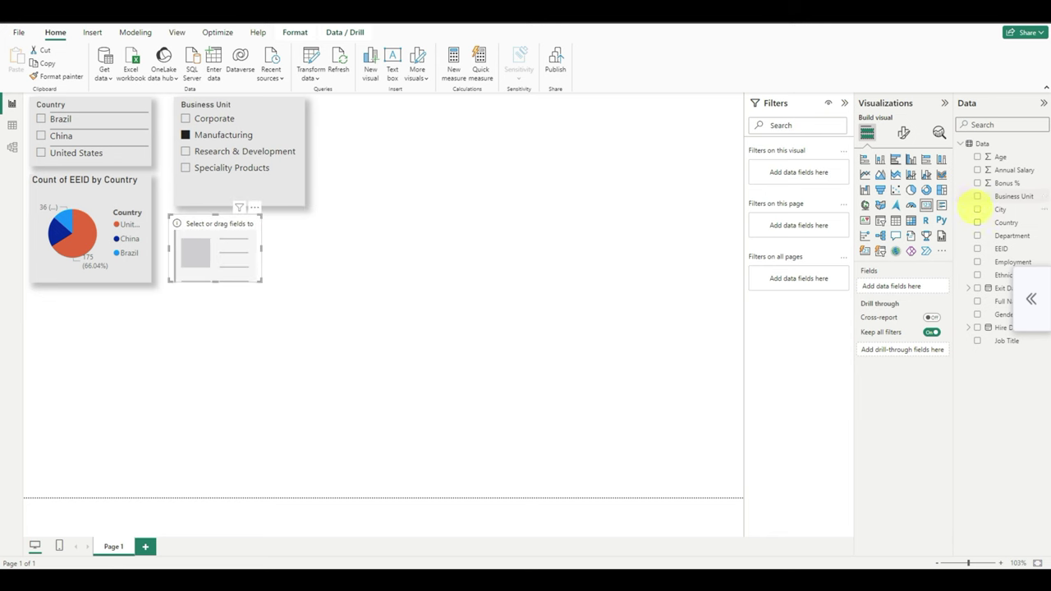
left_click(977, 248)
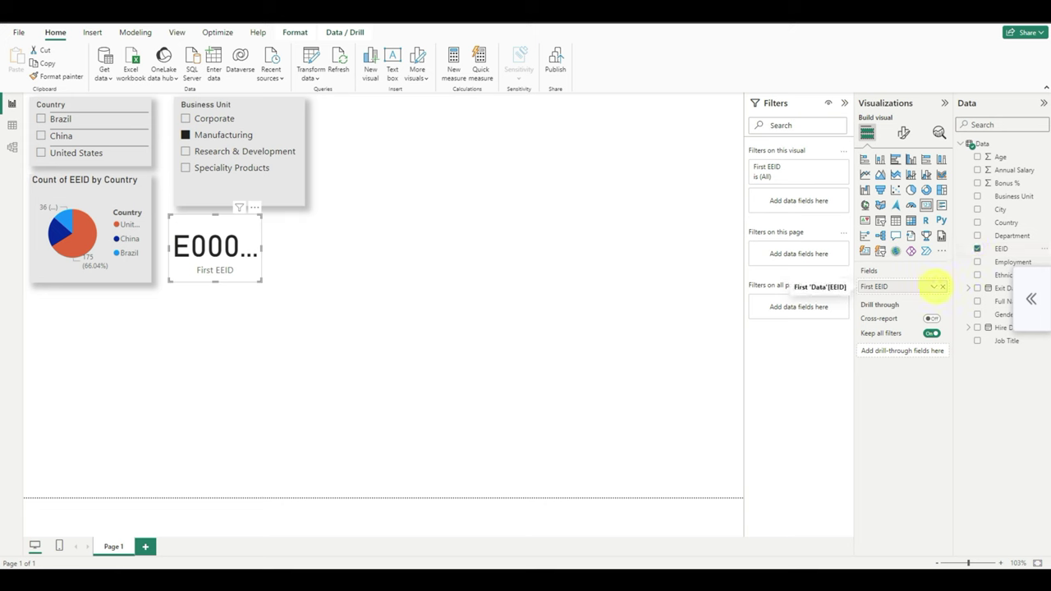
left_click(933, 287)
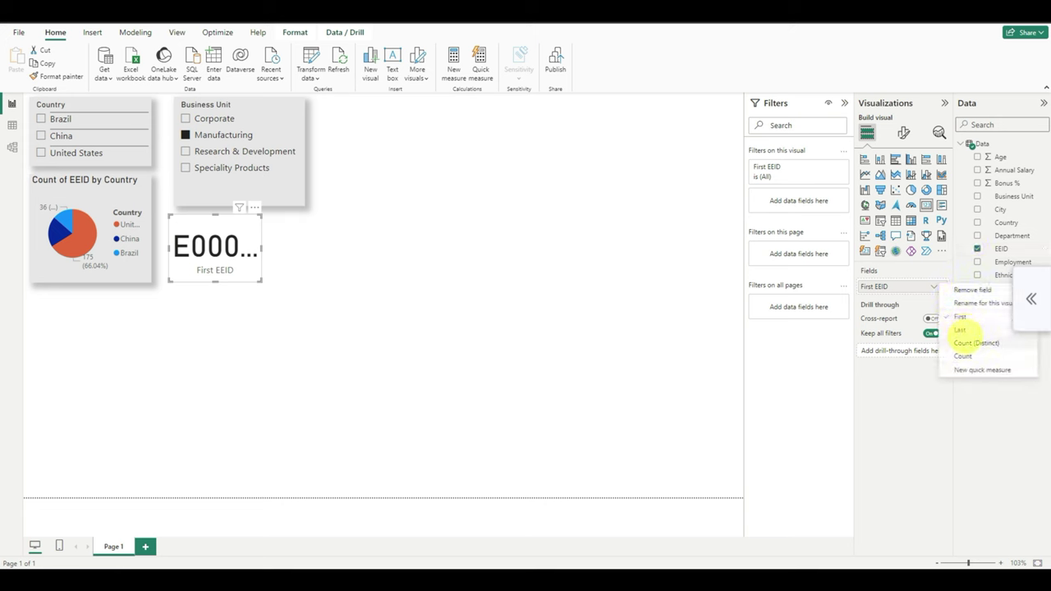
left_click(966, 341)
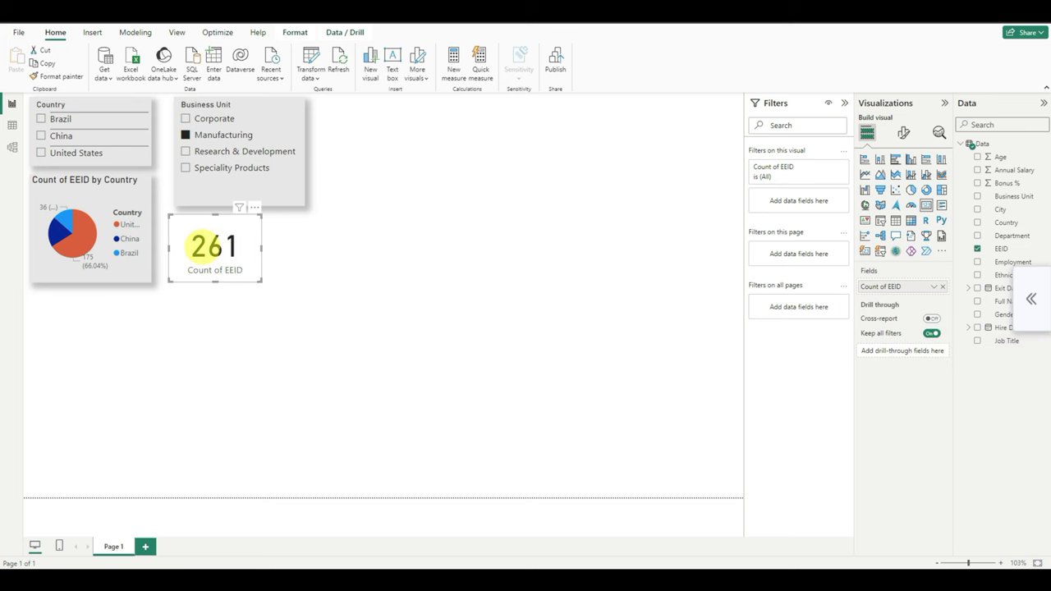
- Colour the card's callout value crimson and filter the report to Brazil
left_click(903, 132)
left_click(877, 291)
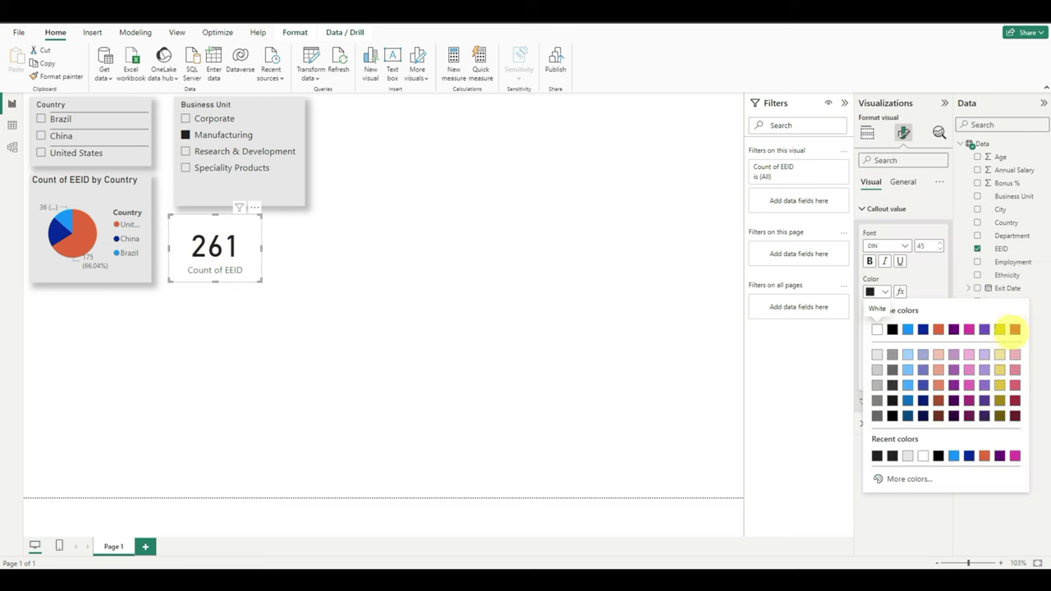
left_click(1015, 384)
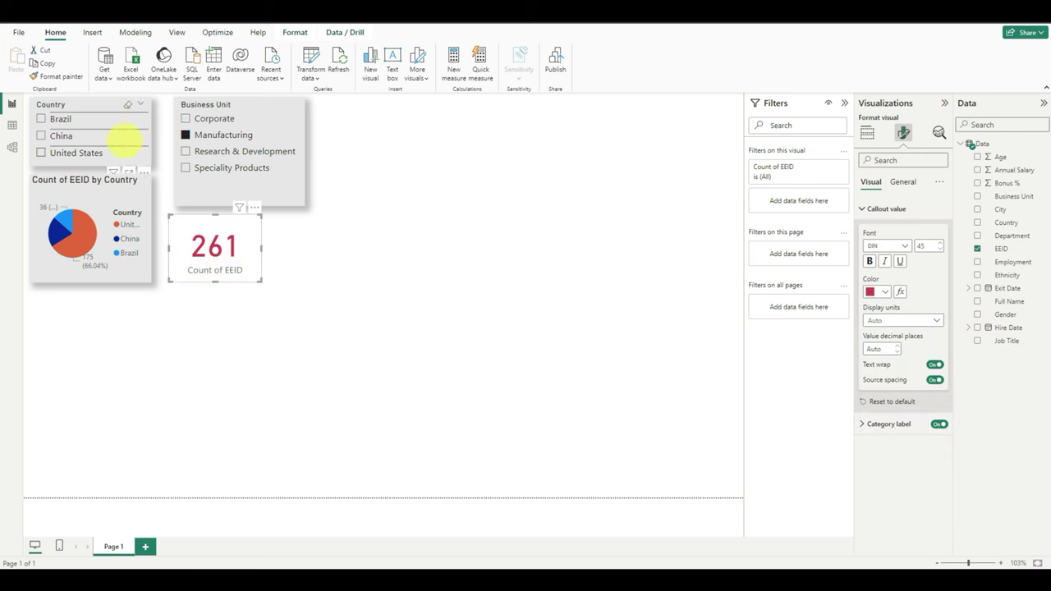
left_click(305, 249)
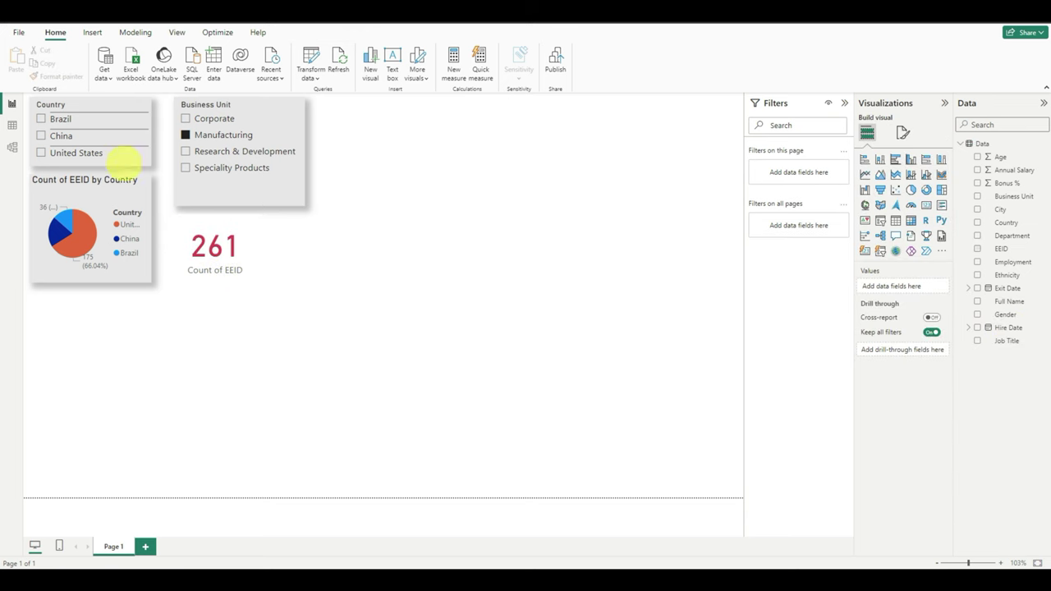
left_click(41, 119)
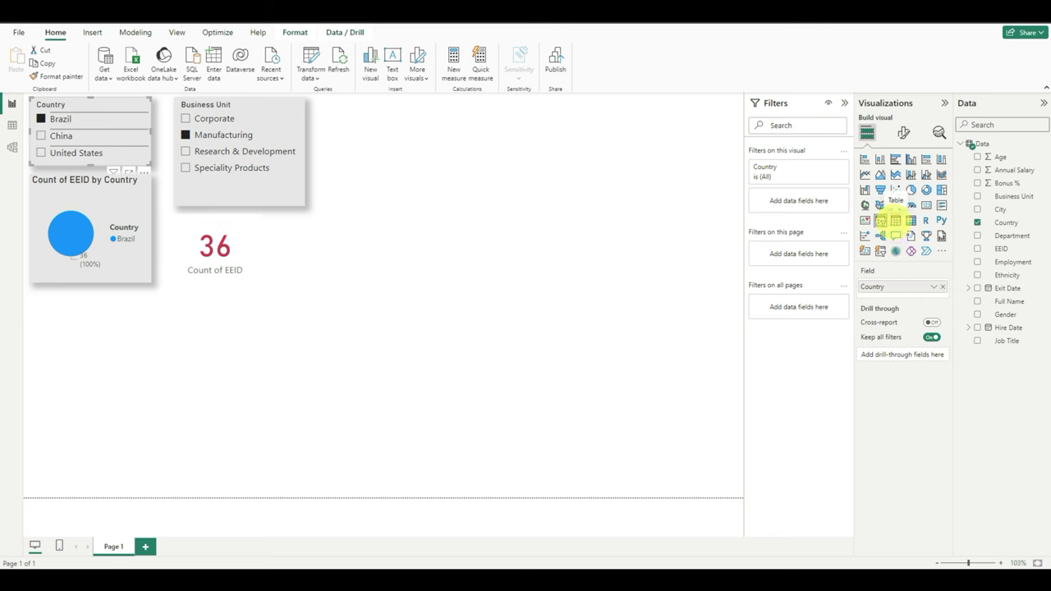
- Add a lower-right table with Full Name, Annual Salary and City columns, widened to fit city names
left_click(634, 321)
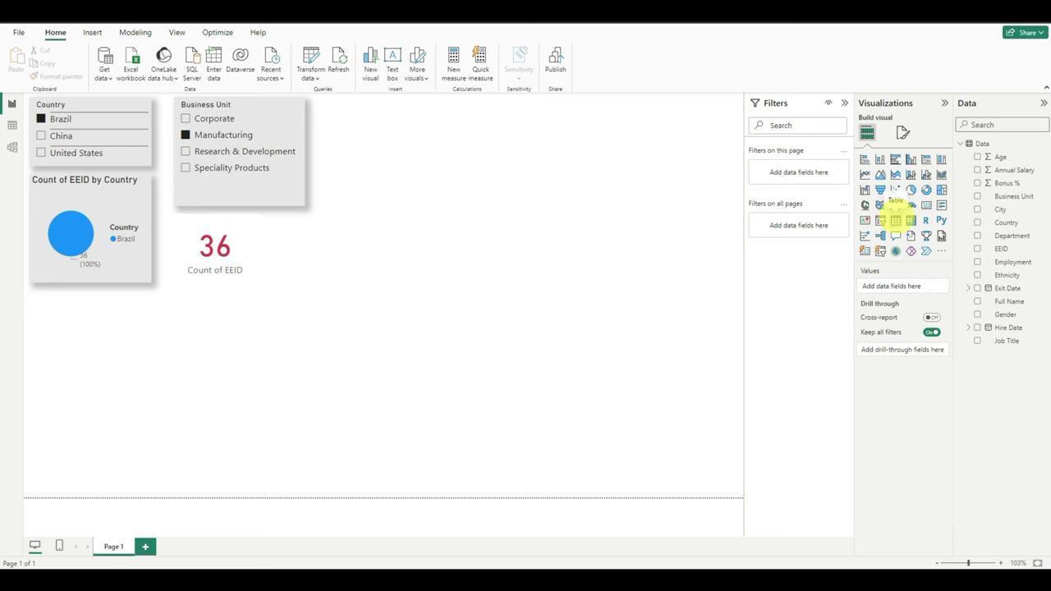
left_click(895, 218)
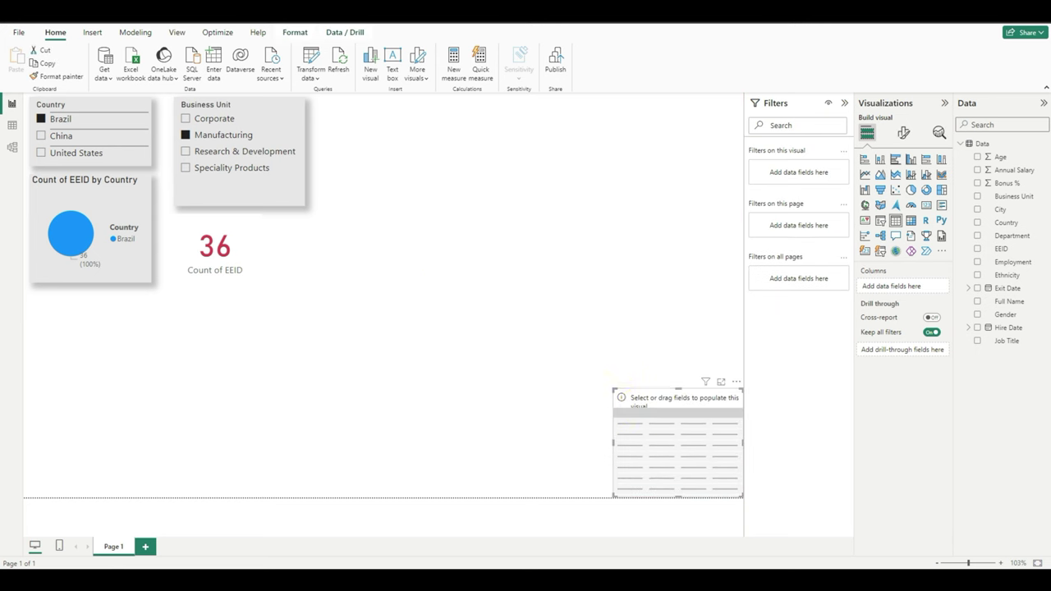
left_click_drag(613, 387, 542, 320)
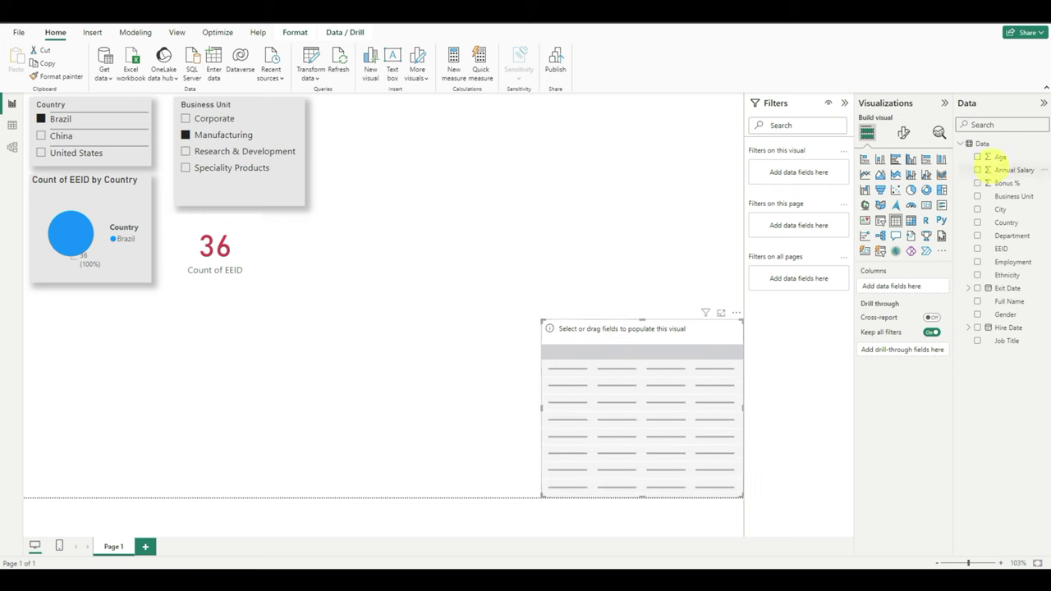
left_click_drag(1009, 302, 899, 285)
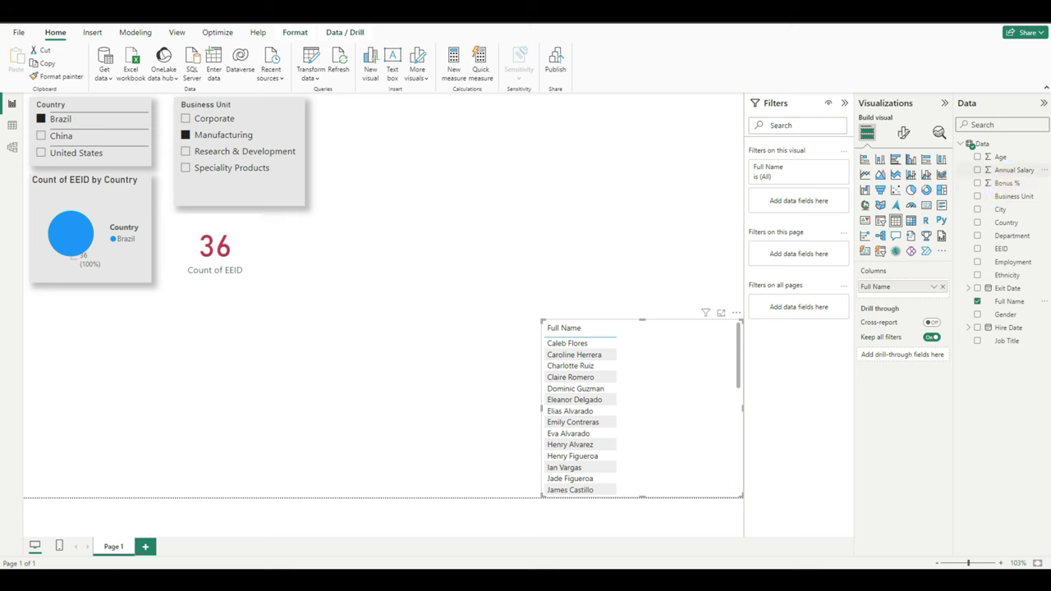
left_click_drag(1010, 170, 901, 293)
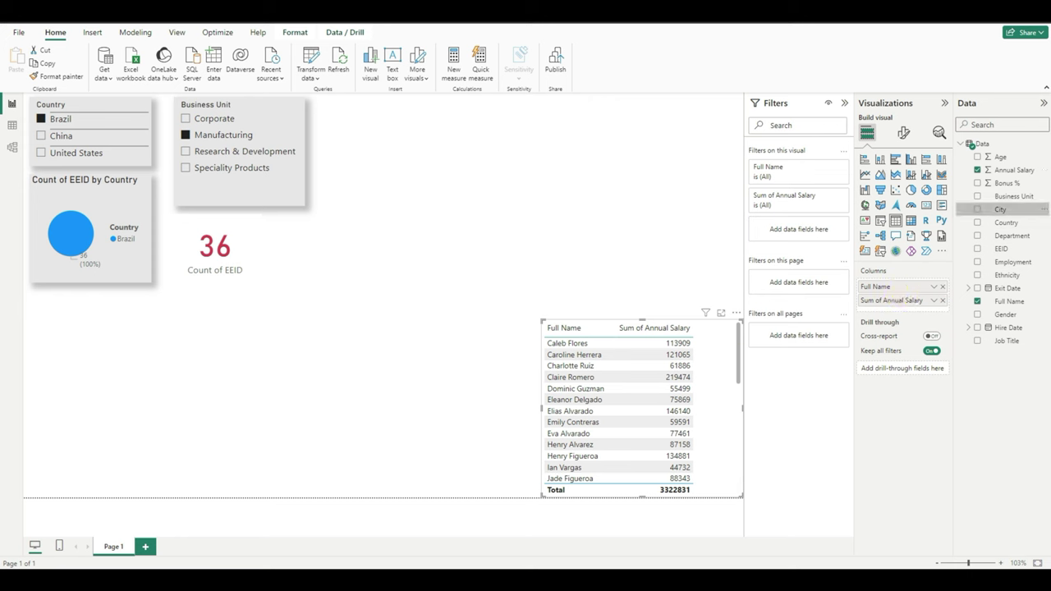
left_click_drag(1000, 210, 706, 343)
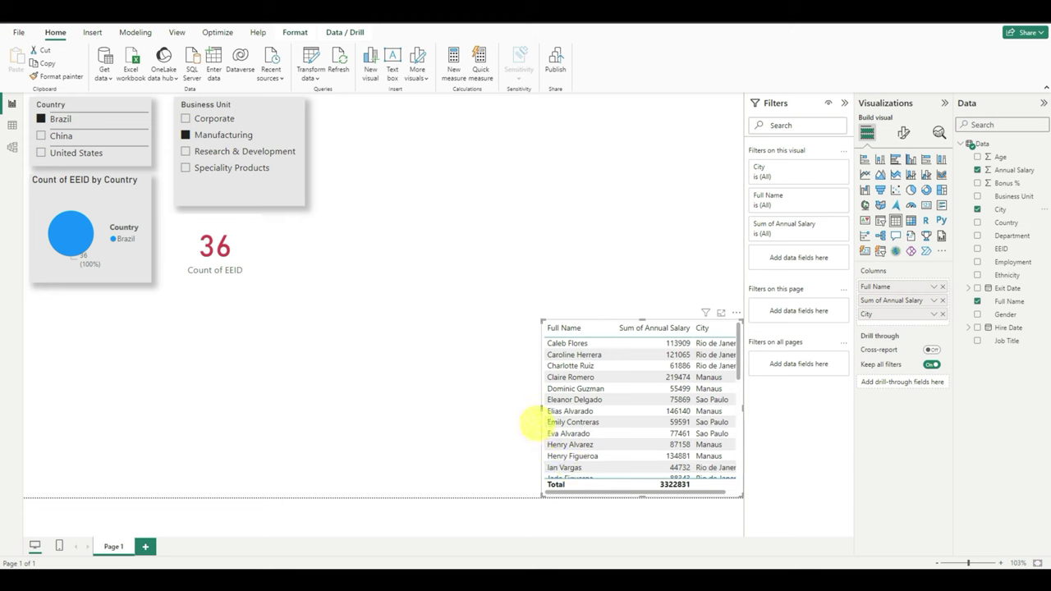
left_click_drag(543, 408, 529, 408)
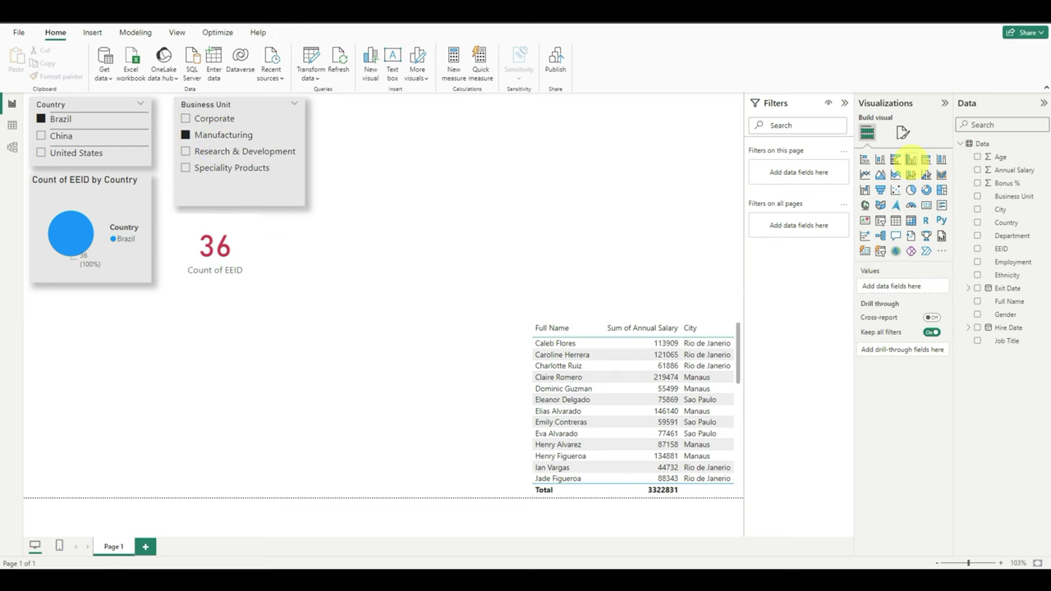
- Place a clustered column chart beside the table: Department on x-axis, Count (Distinct) of EEID on y-axis
left_click(911, 158)
left_click_drag(422, 173, 419, 364)
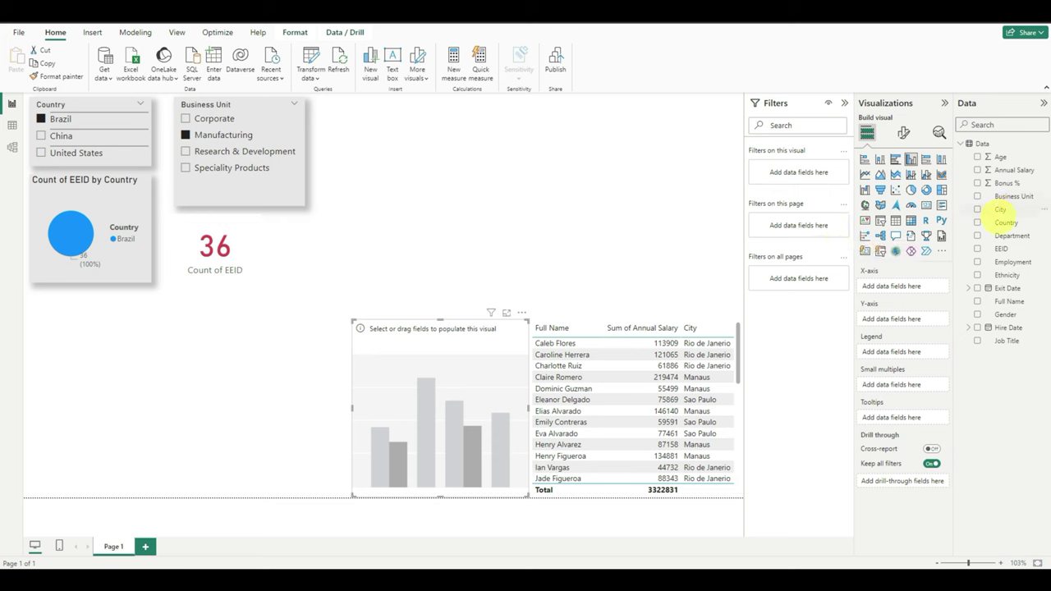
left_click_drag(1011, 235, 891, 285)
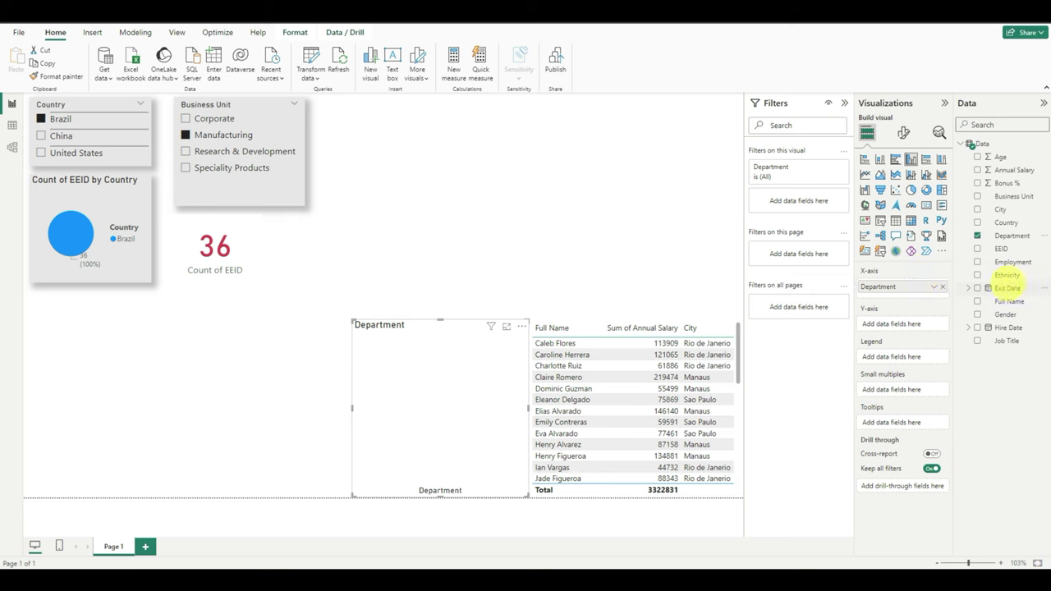
left_click_drag(1008, 248, 903, 323)
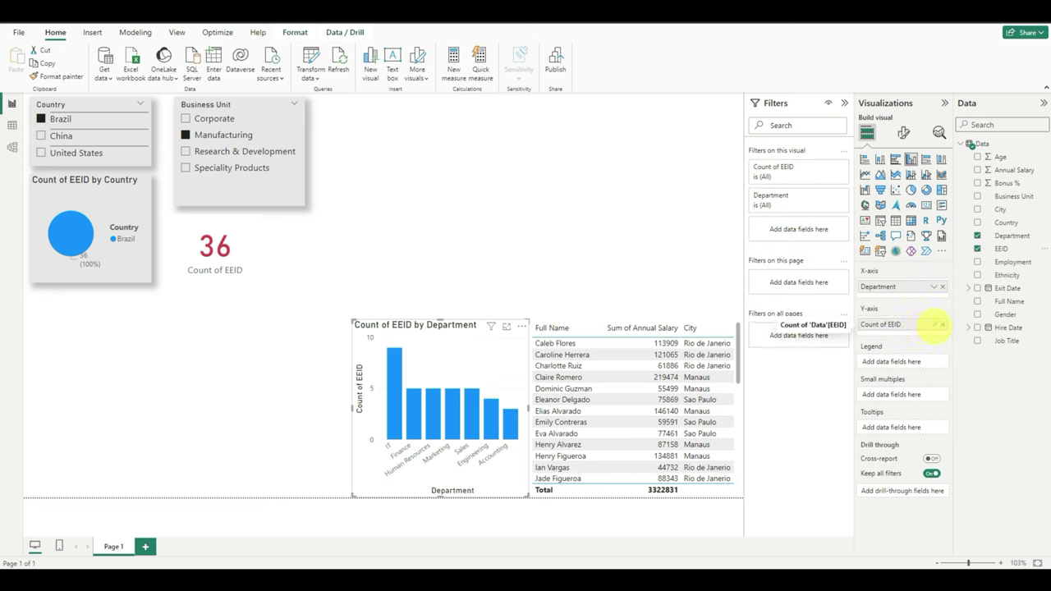
left_click(934, 324)
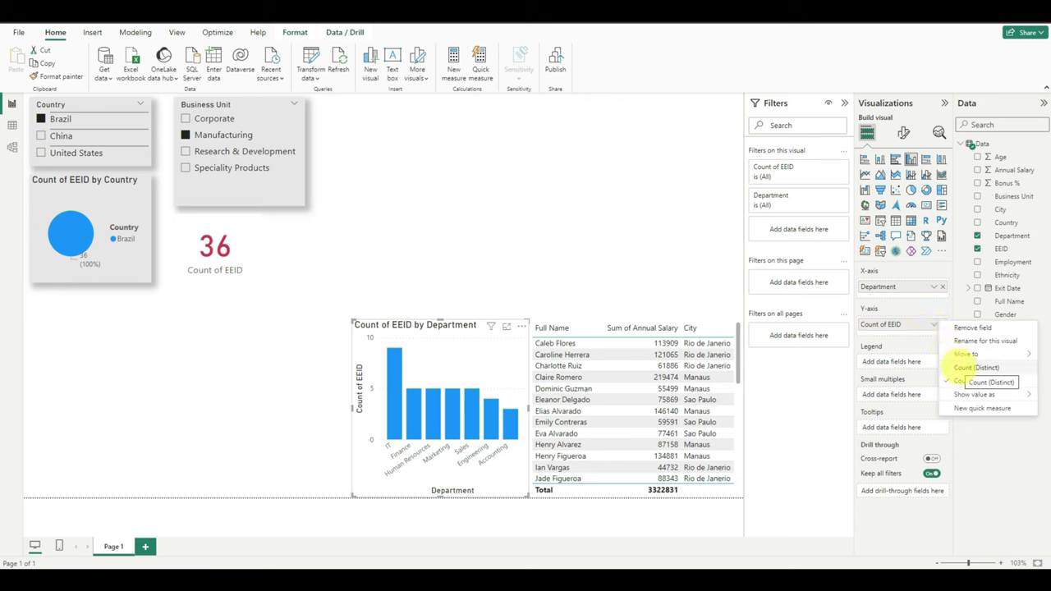
left_click(961, 368)
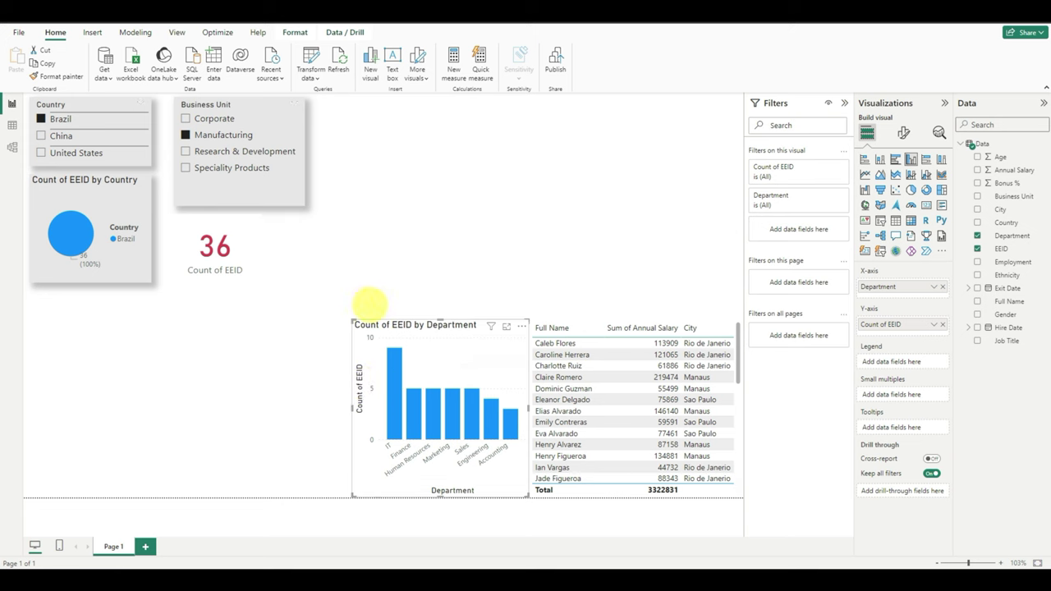
mouse_move(417, 422)
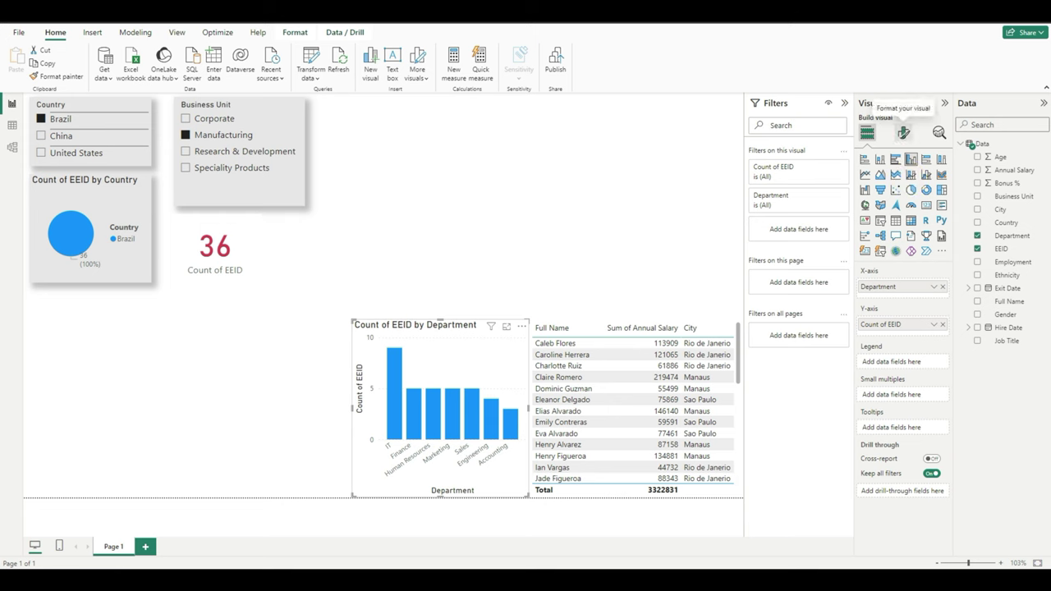
left_click(903, 133)
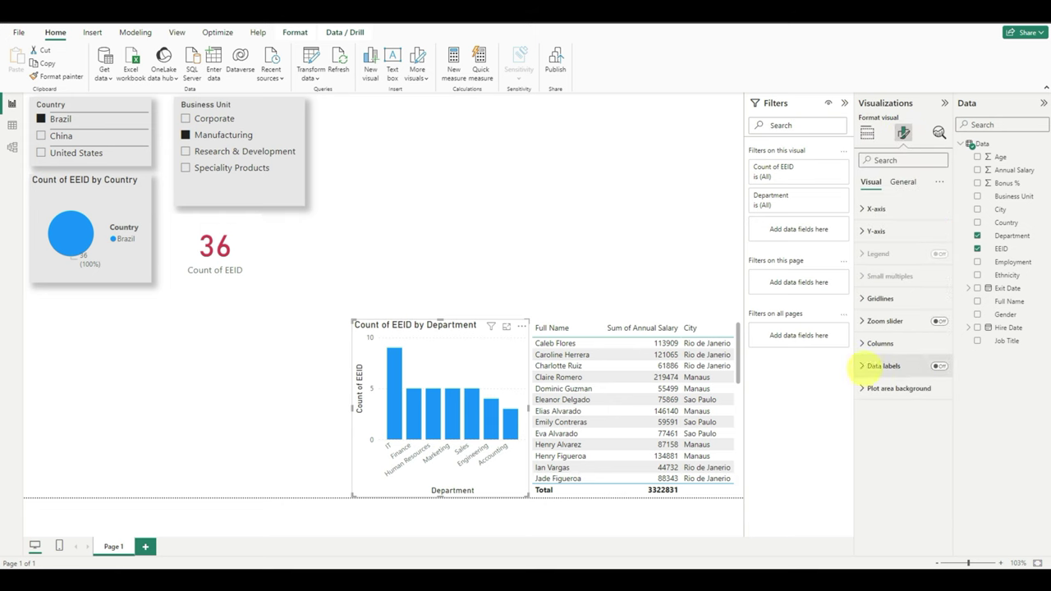
- Show value labels on the column chart and add China and United States to the Country selection
left_click(938, 367)
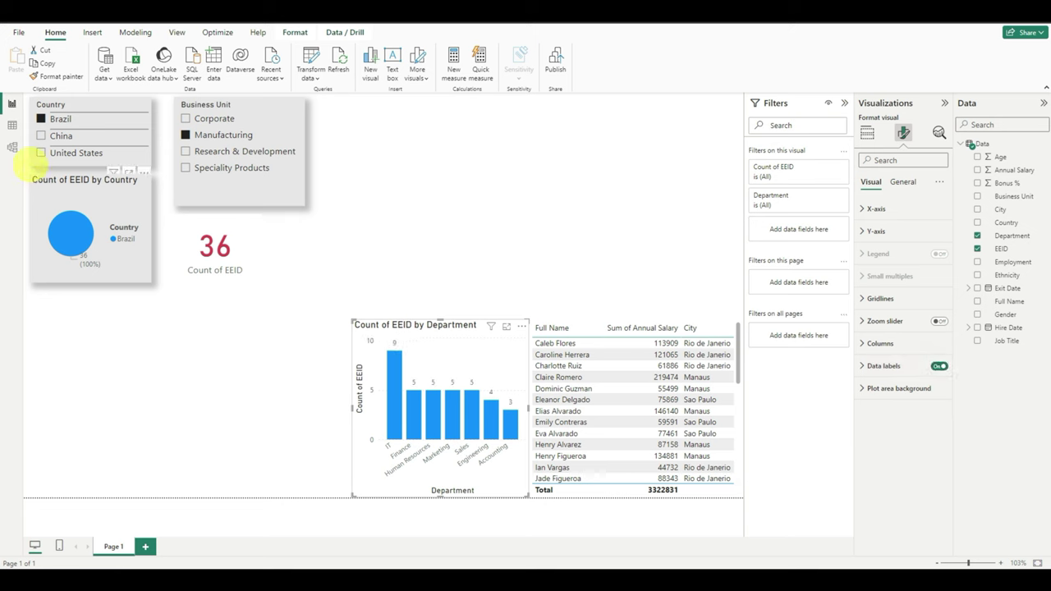
left_click(41, 136)
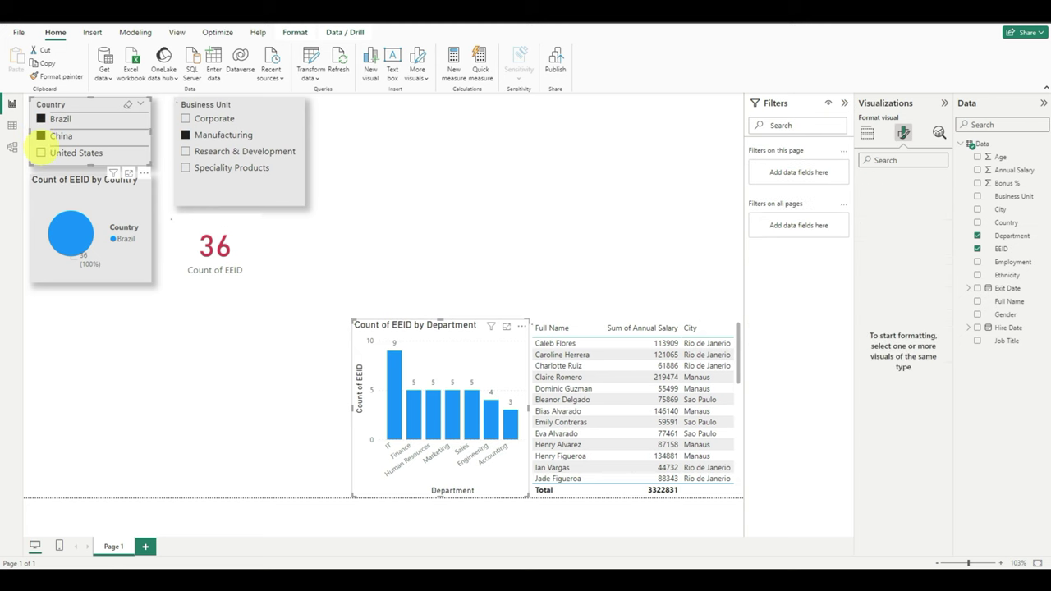
left_click(41, 152)
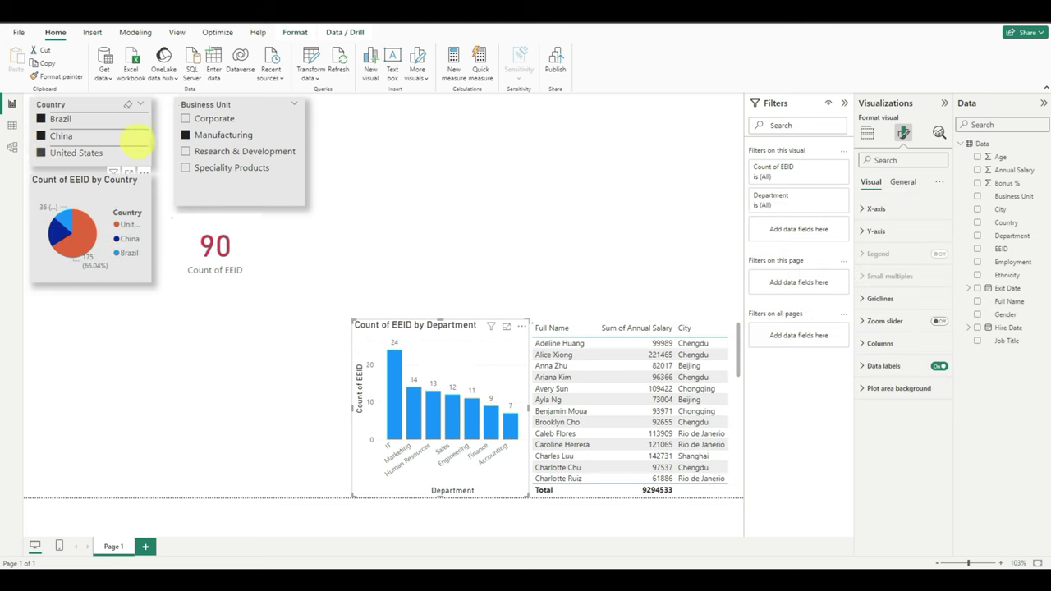
- Add Corporate, Research & Development and Speciality Products to Business Unit, then filter to China only
left_click(186, 118)
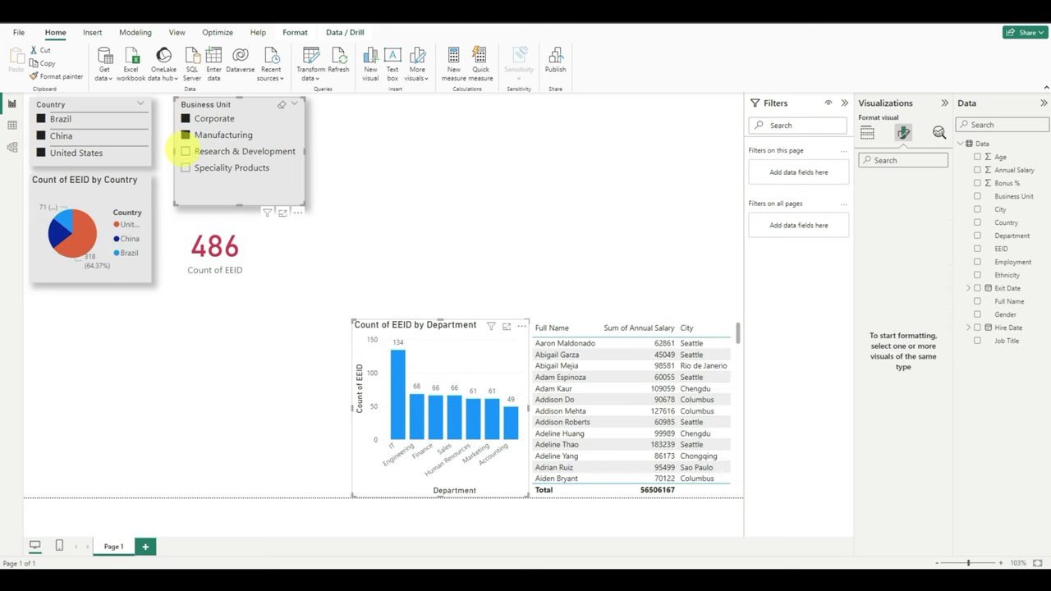
left_click(185, 151)
left_click(185, 167)
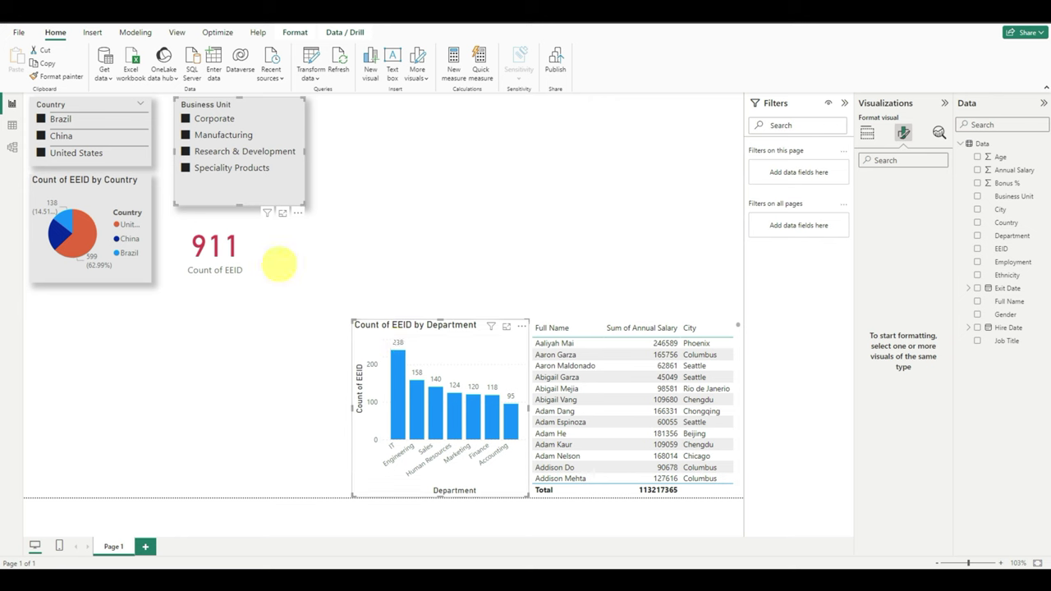
left_click(43, 136)
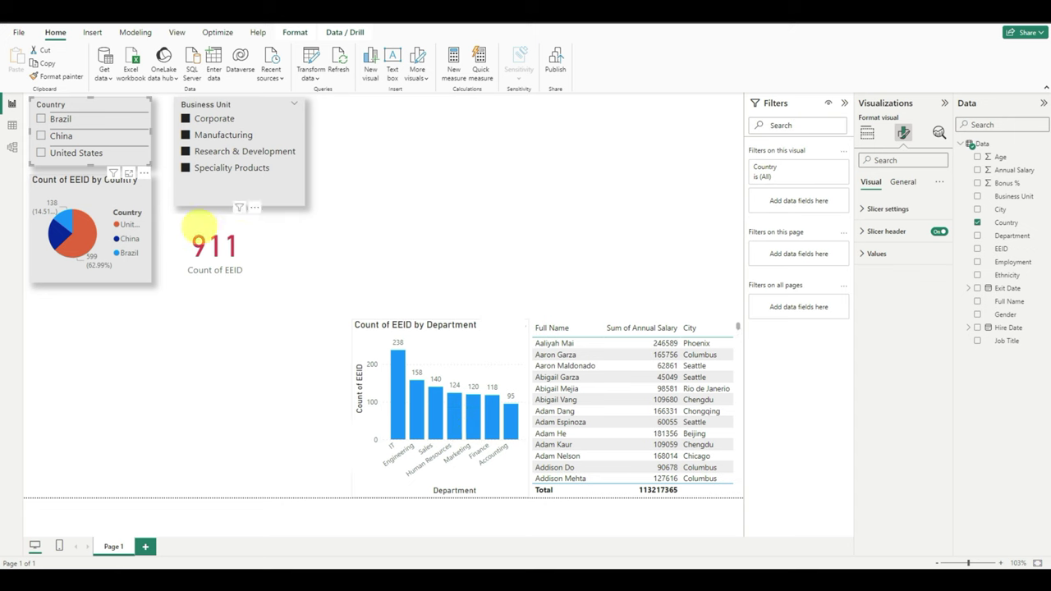
left_click(41, 134)
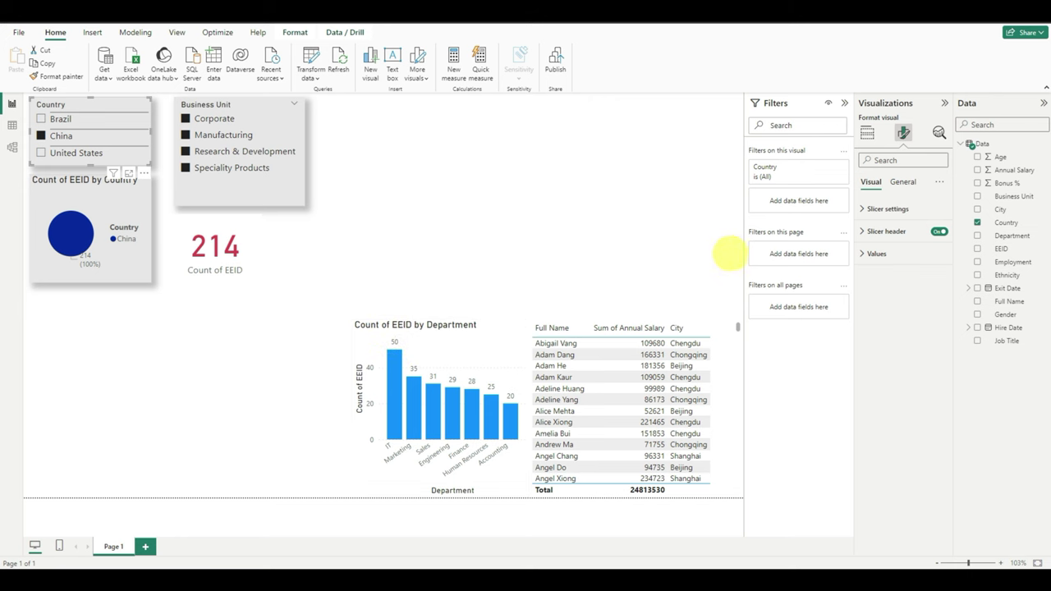
- Place a resized card next to the 214 count card showing Sum of Annual Salary, 25M
left_click(867, 132)
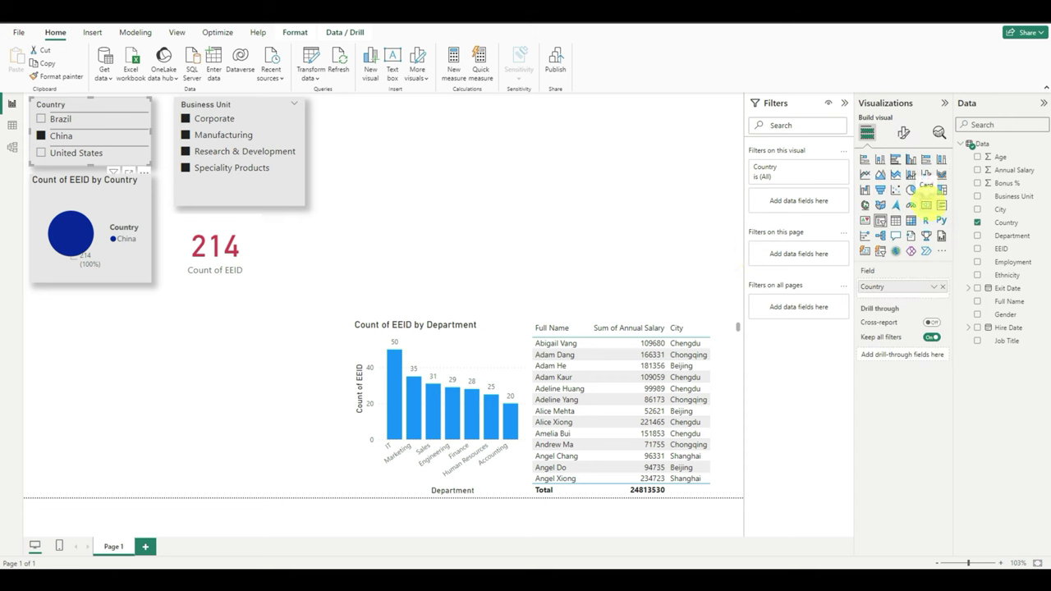
left_click(926, 204)
left_click_drag(504, 145, 417, 264)
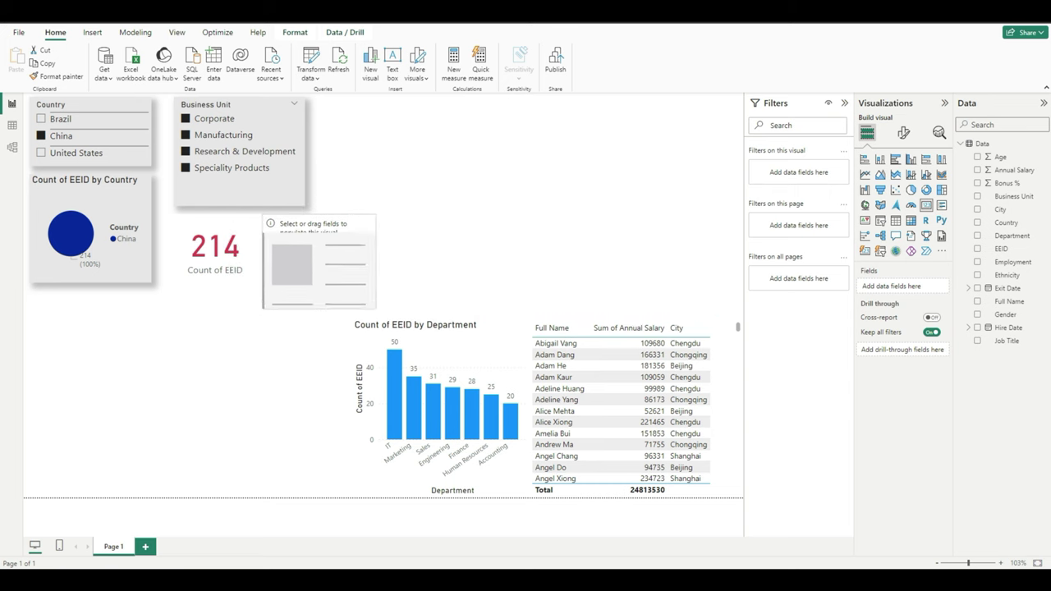
left_click_drag(376, 308, 335, 252)
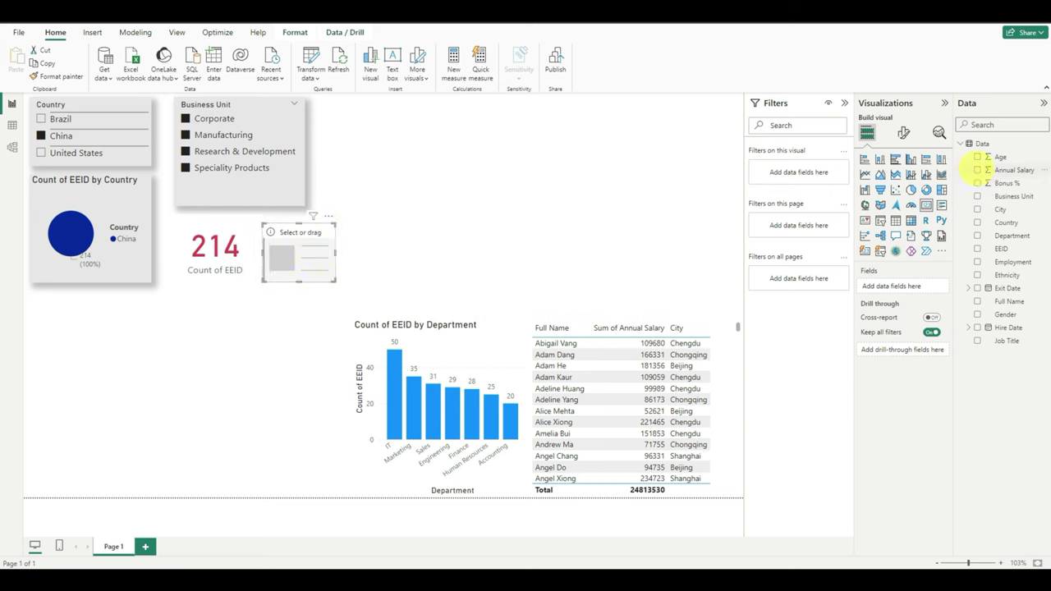
left_click(977, 169)
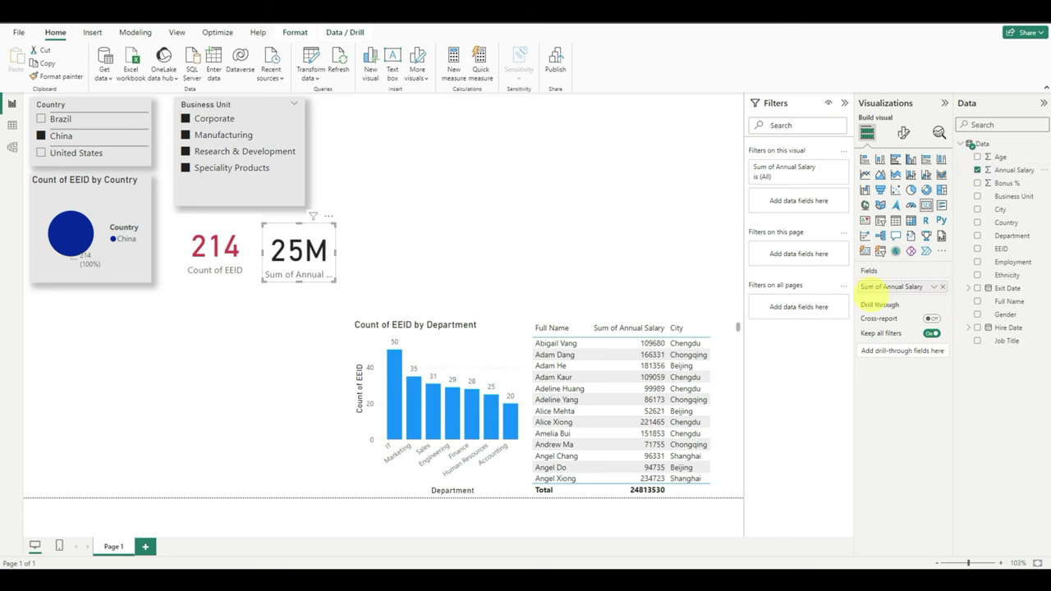
left_click(904, 132)
- Set the salary card's callout value colour to green (#54E636) through the custom colour picker
left_click(902, 184)
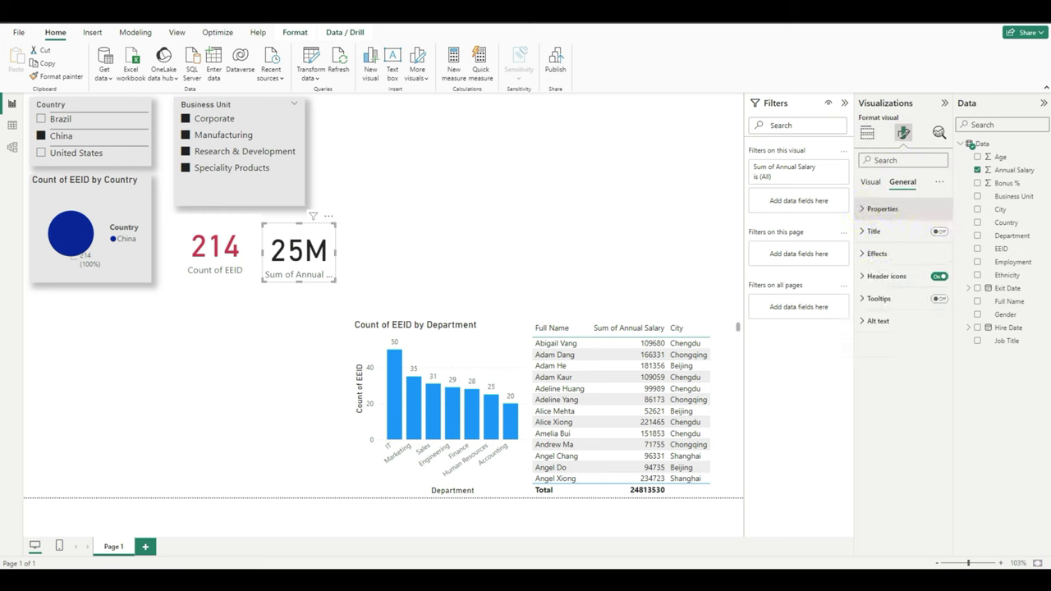
left_click(870, 182)
left_click(877, 292)
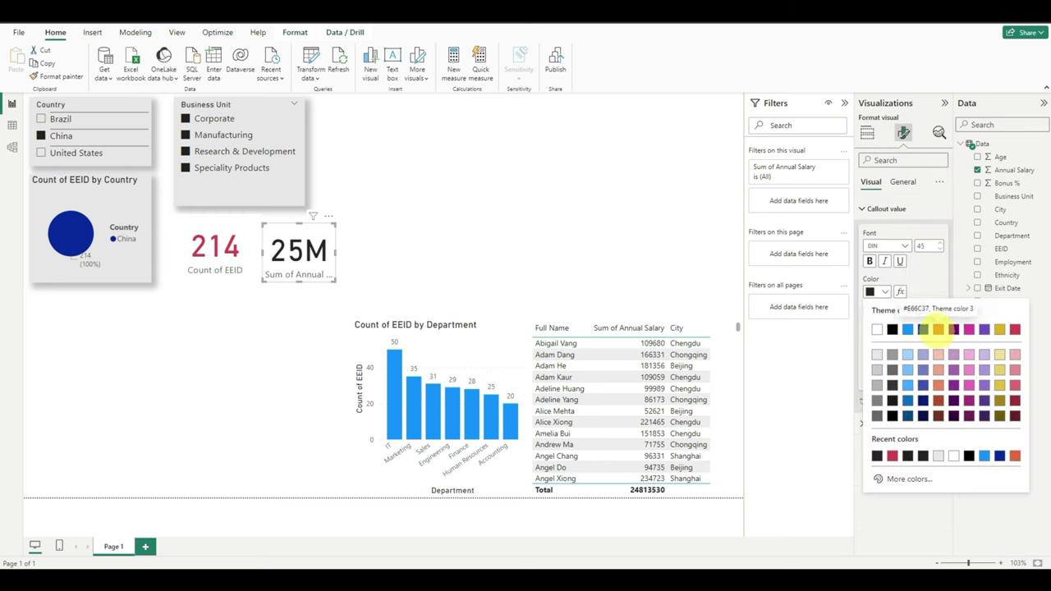
left_click(938, 328)
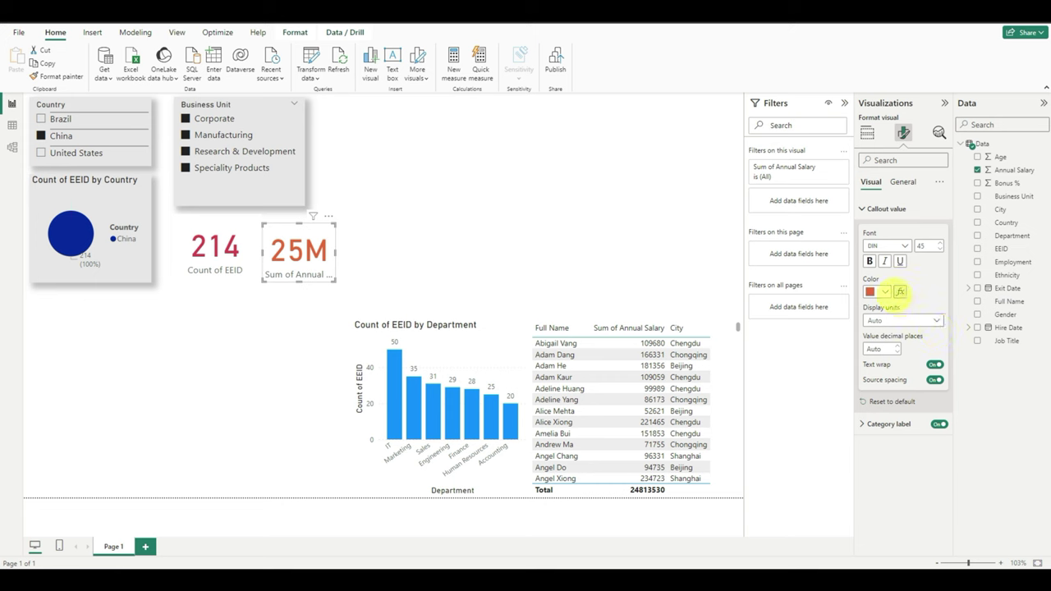
left_click(884, 291)
left_click(892, 477)
left_click_drag(882, 442, 919, 444)
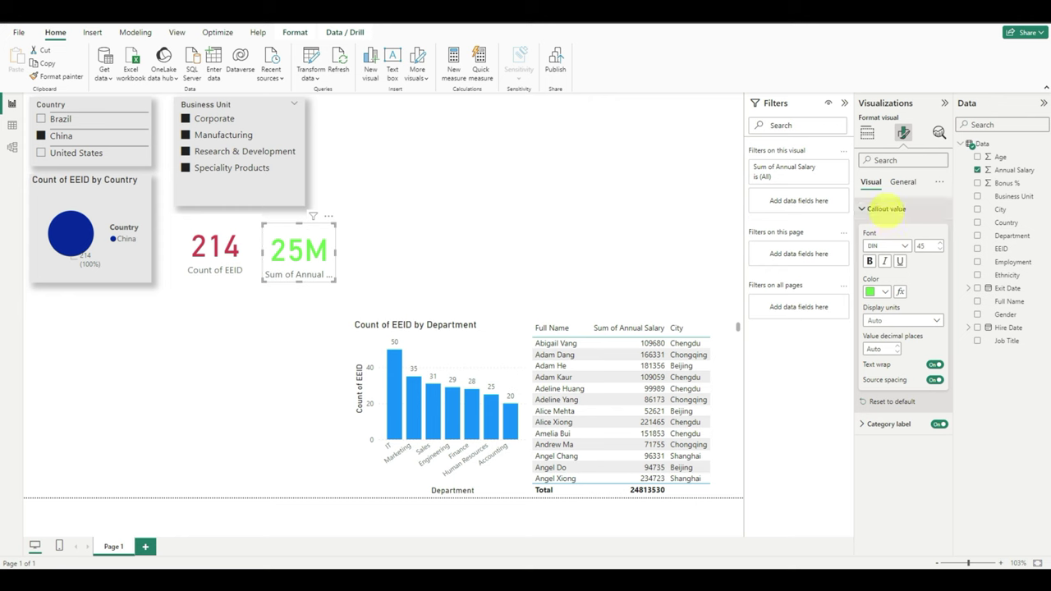
- Give the salary card a light grey background and a drop shadow
left_click(902, 182)
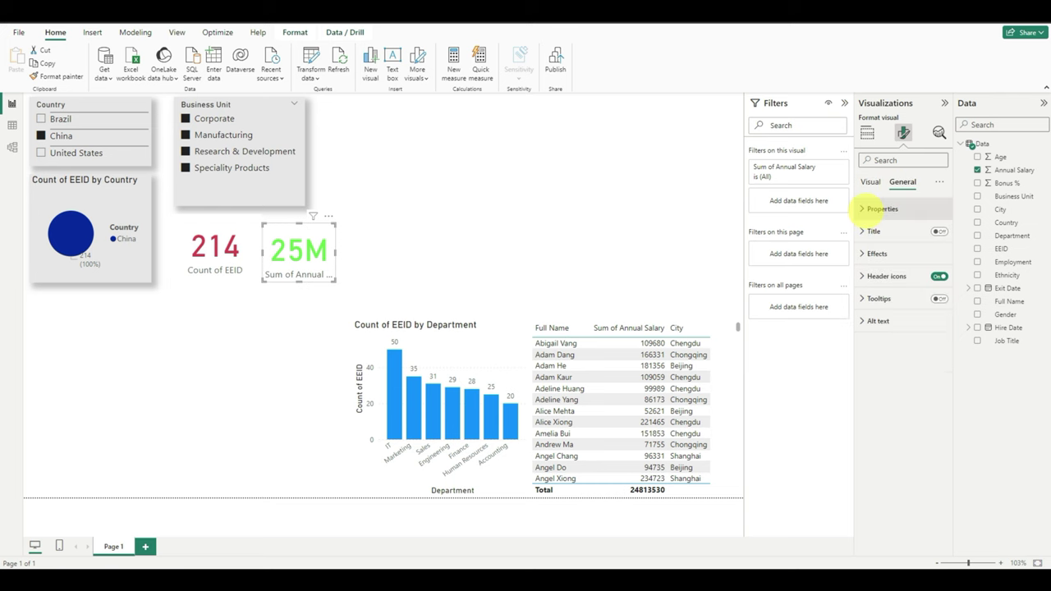
left_click(877, 253)
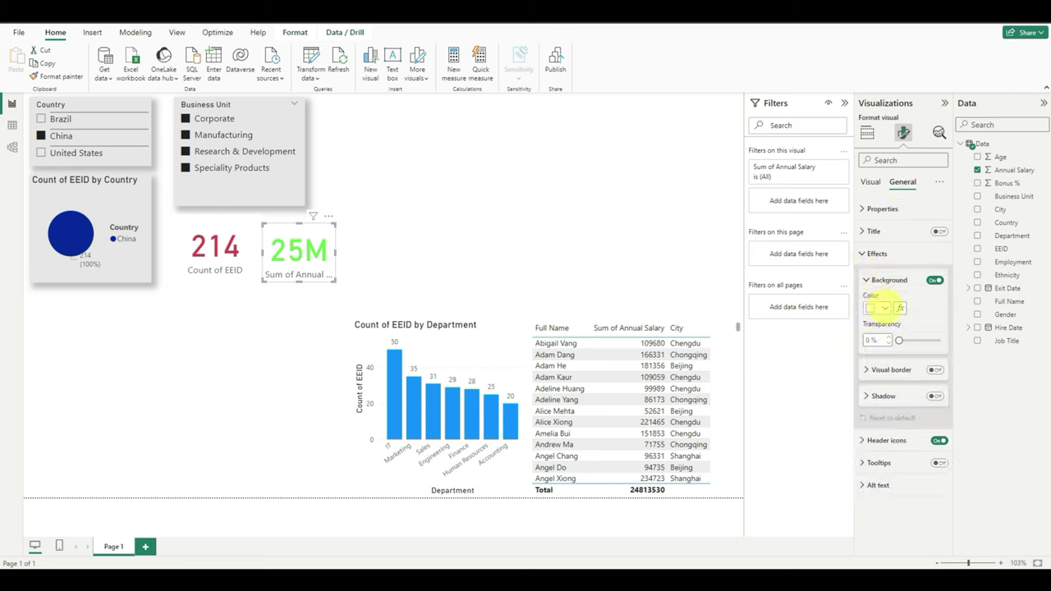
left_click(885, 308)
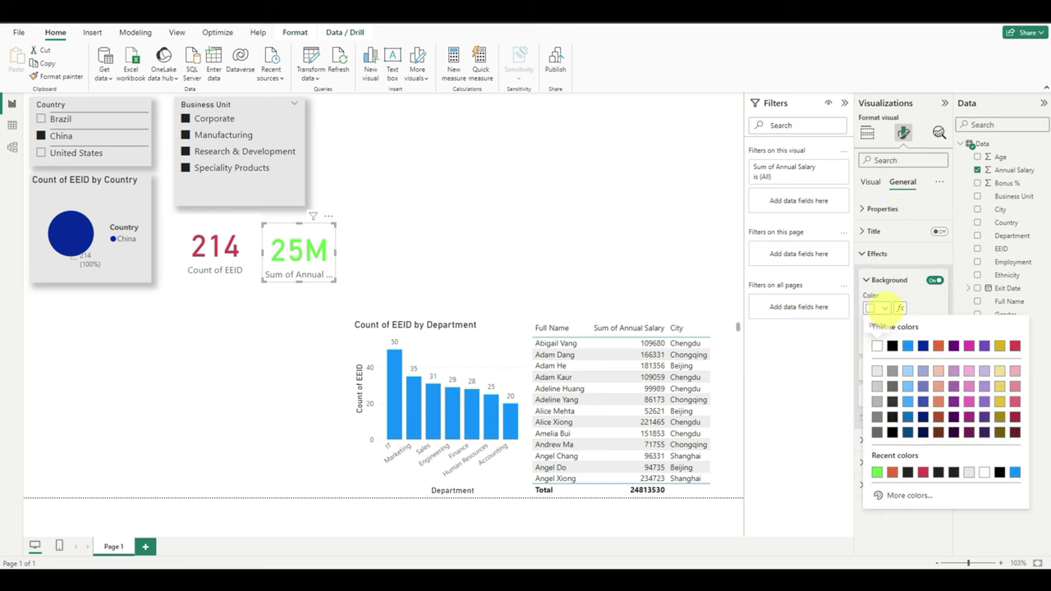
left_click(877, 371)
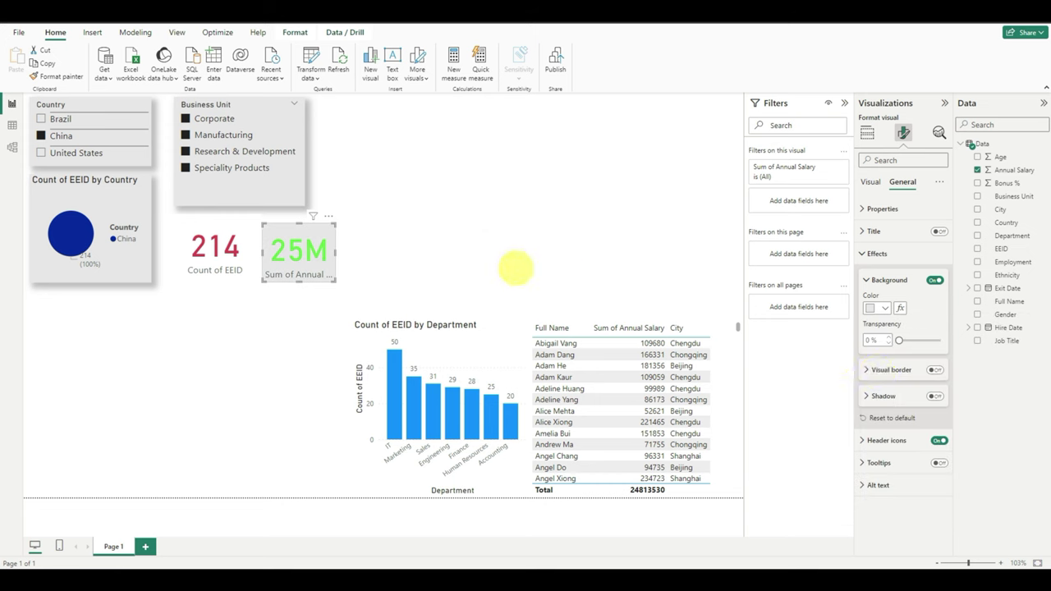
left_click(868, 254)
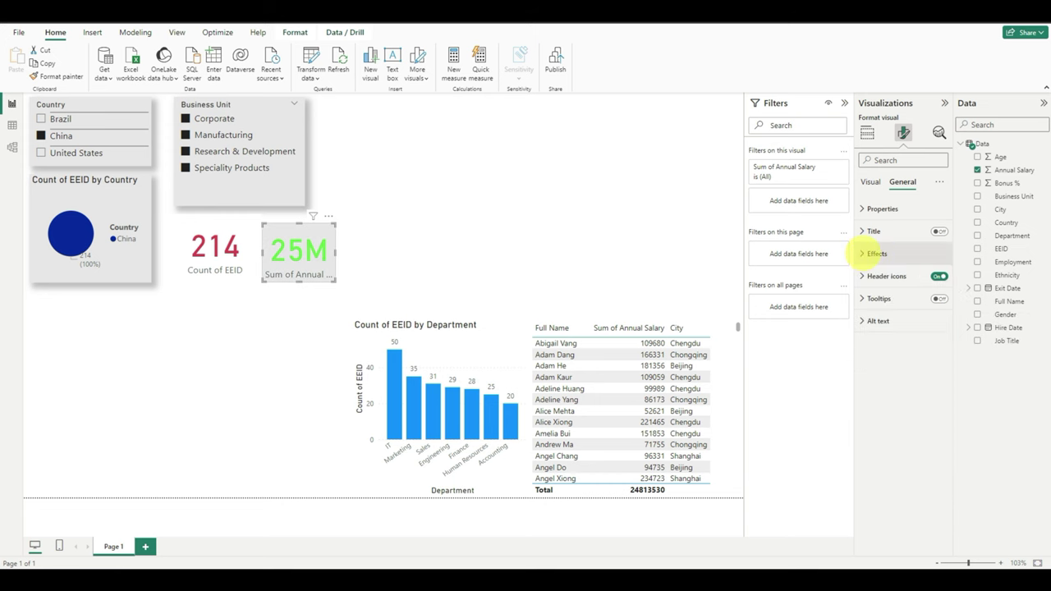
left_click(867, 253)
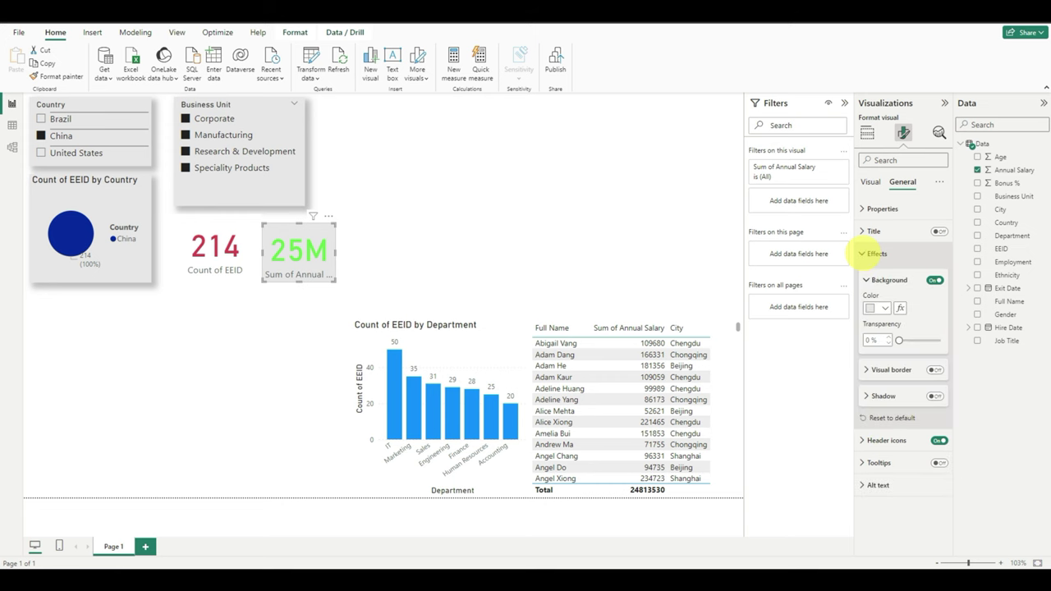
left_click(934, 395)
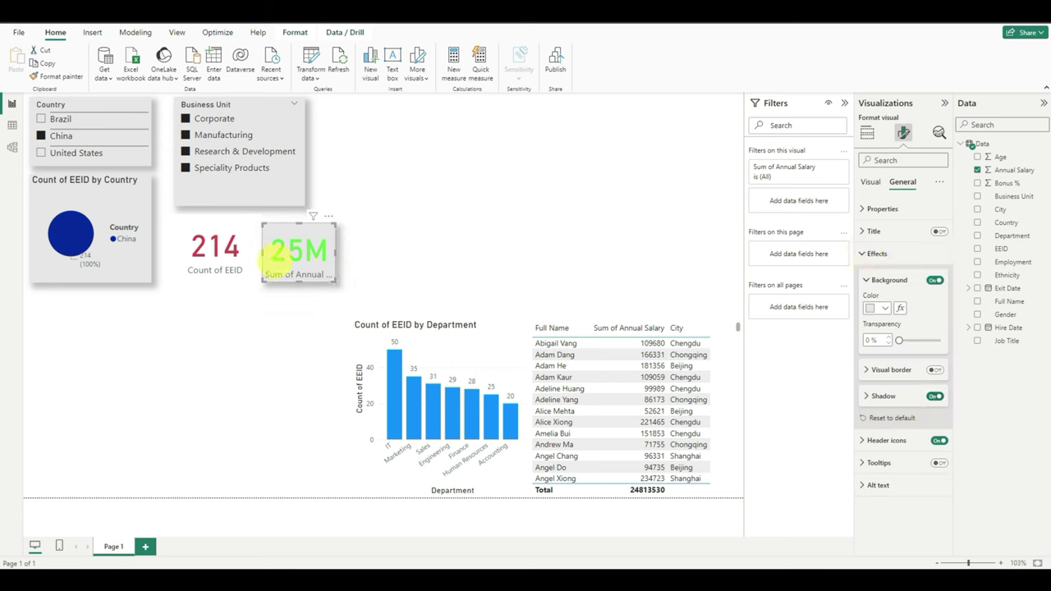
- Add a shadow to the count card, align the salary card with it, and filter to Research & Development
left_click(215, 247)
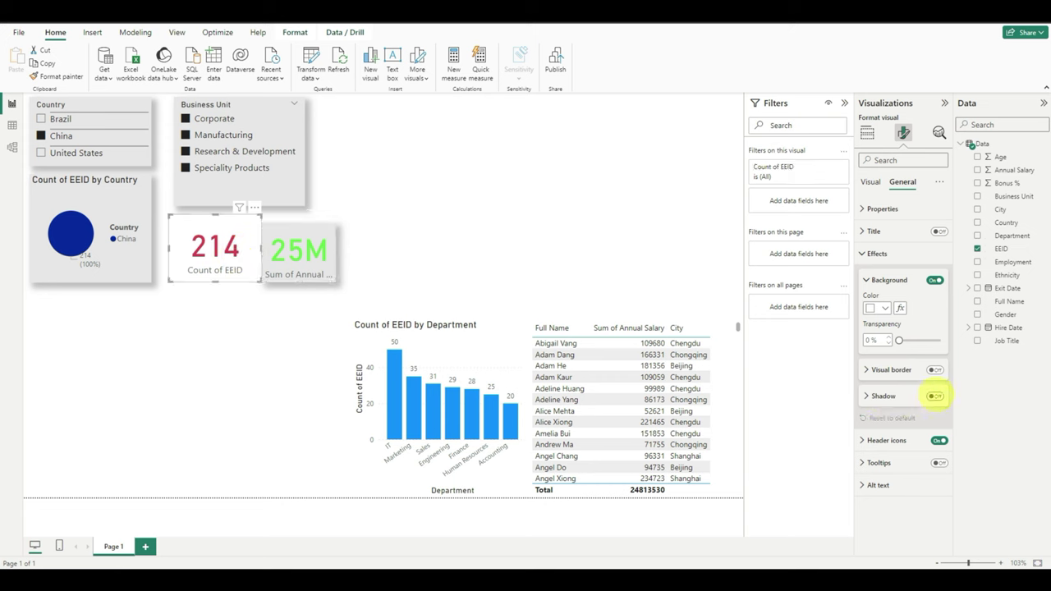
left_click(935, 396)
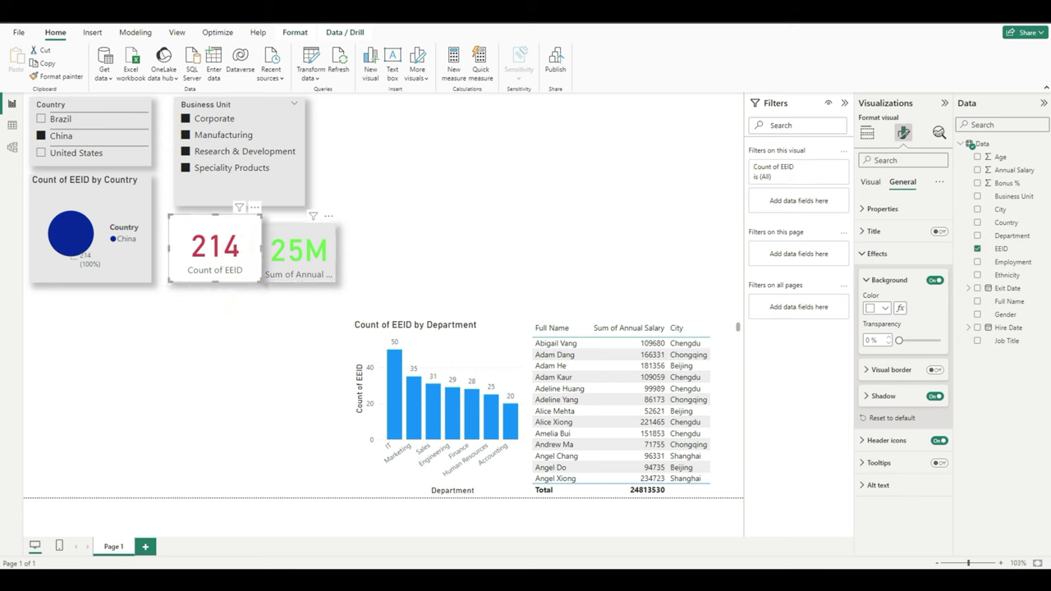
left_click_drag(287, 279, 296, 279)
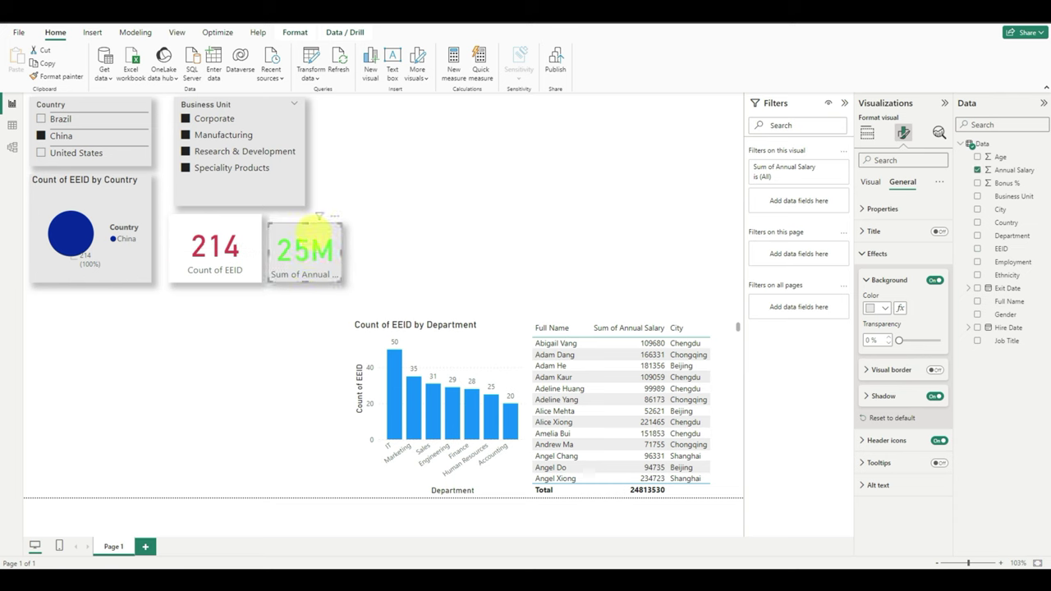
left_click_drag(305, 218, 300, 213)
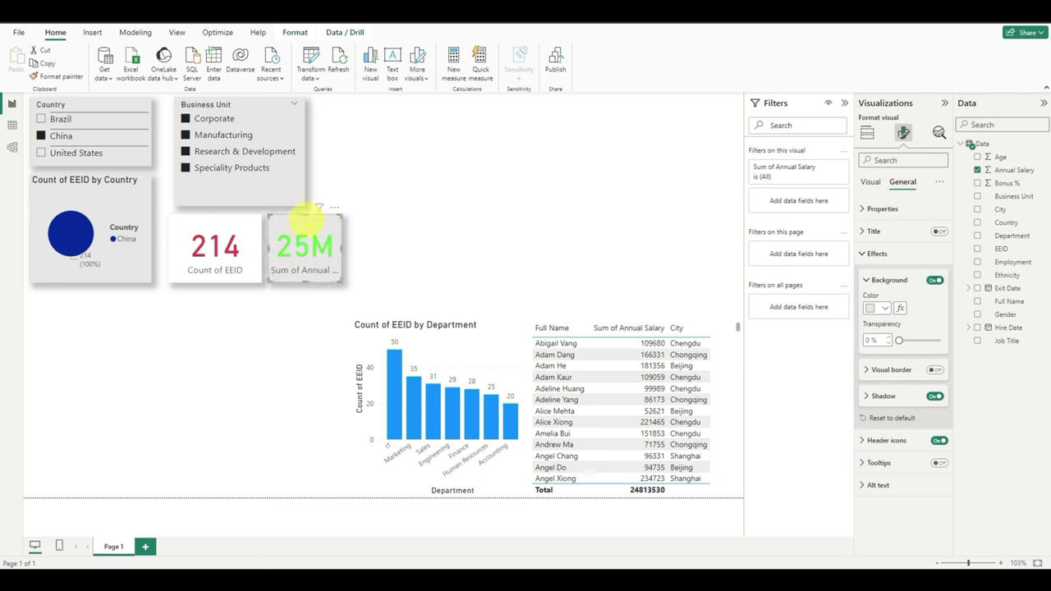
left_click(477, 236)
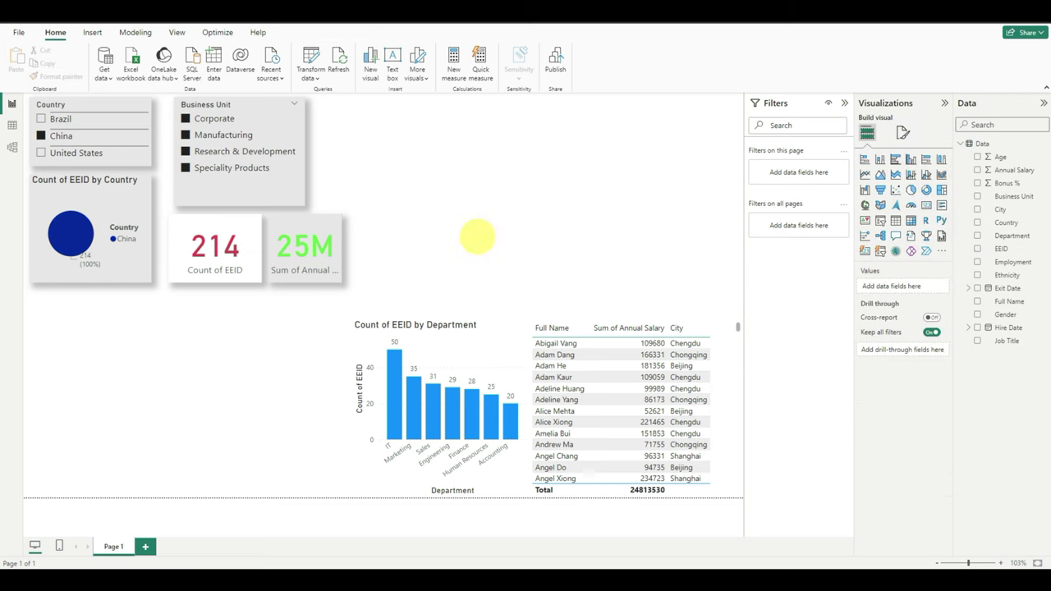
left_click(222, 151)
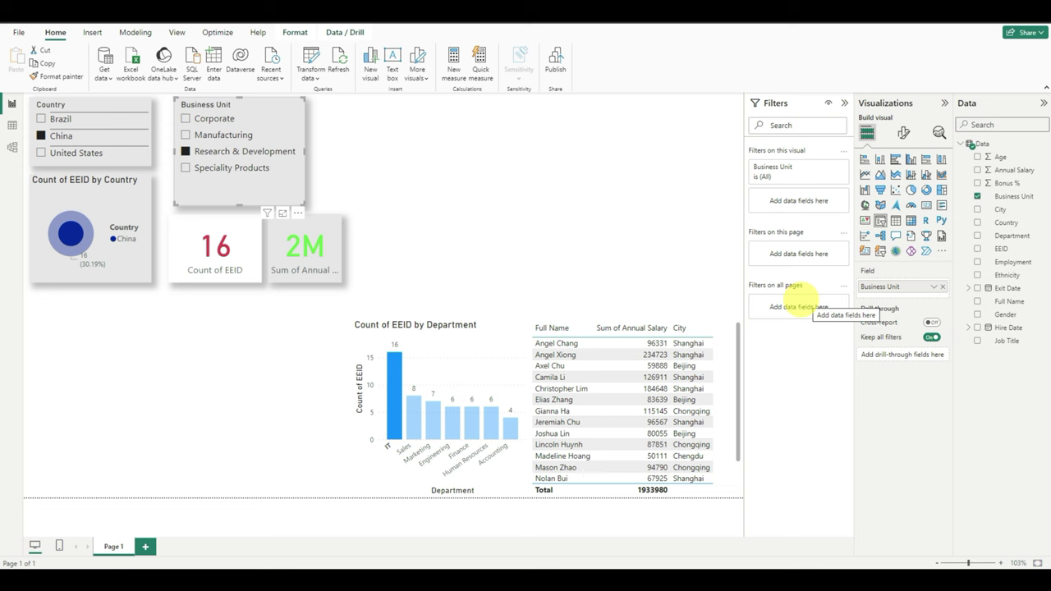
- Place a small slicer beside Business Unit, set it to Gender, and shorten it to fit Female and Male
left_click(216, 247)
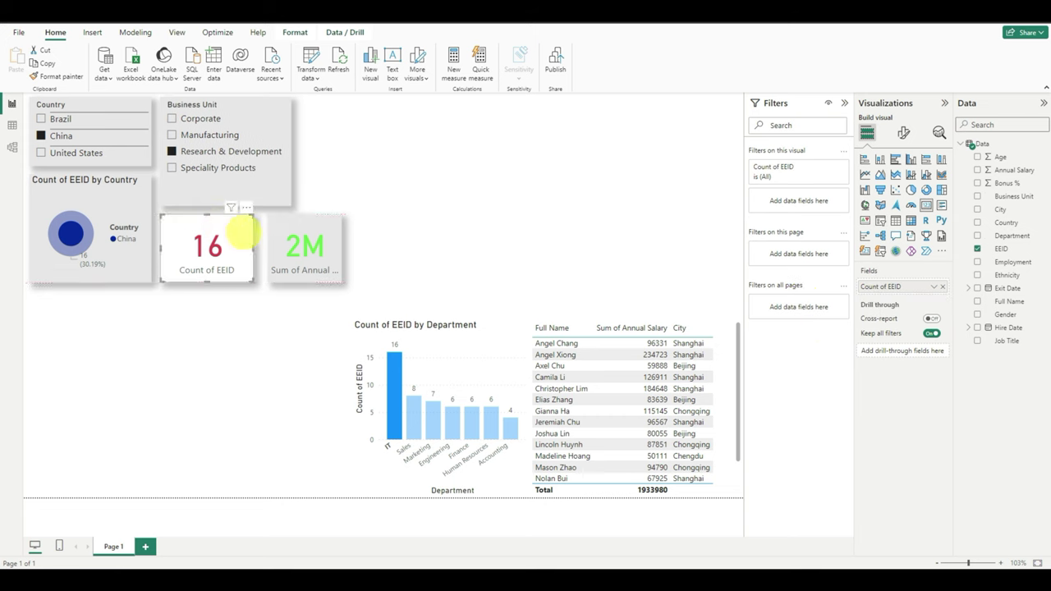
left_click(686, 254)
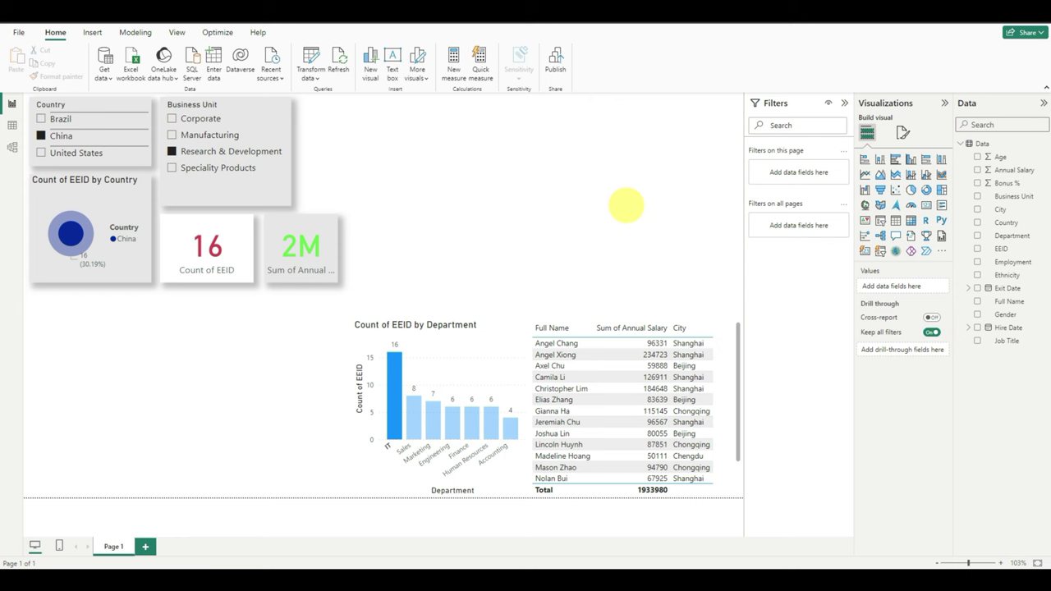
left_click(880, 220)
left_click_drag(525, 204, 442, 202)
left_click_drag(410, 159, 359, 162)
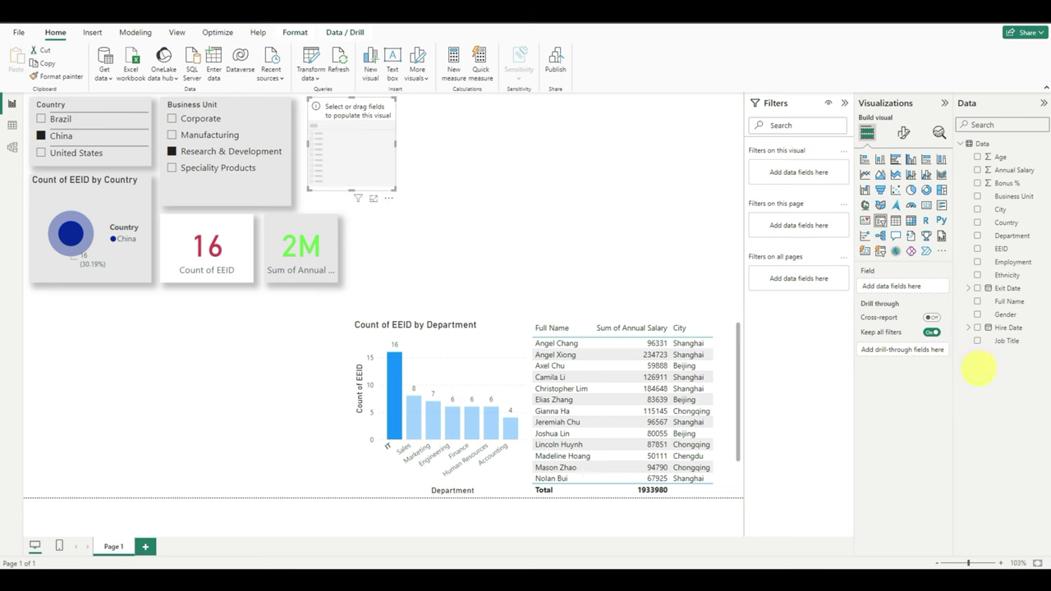
left_click(976, 315)
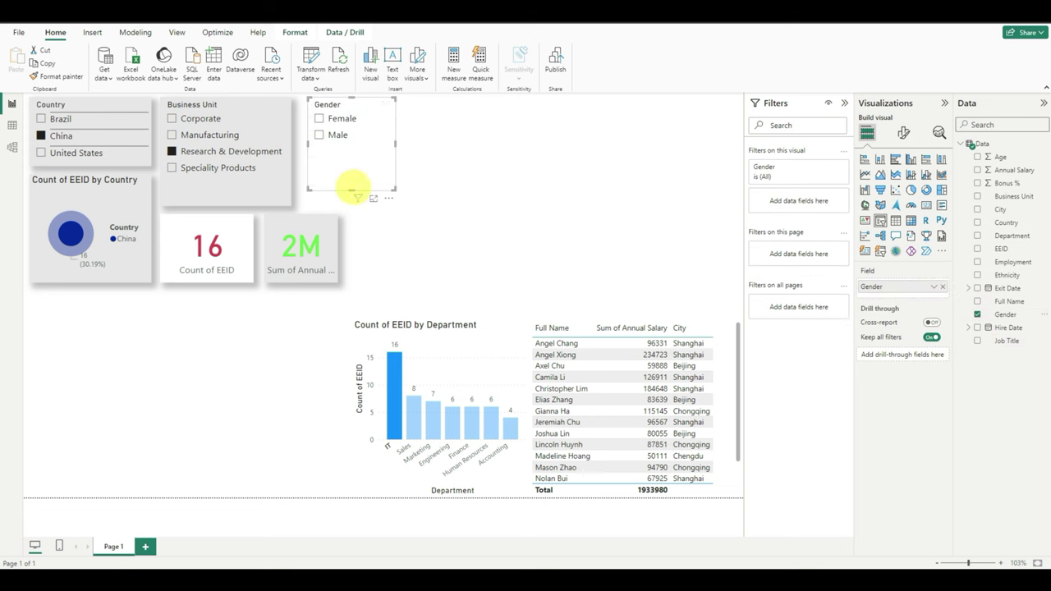
left_click_drag(352, 174, 352, 153)
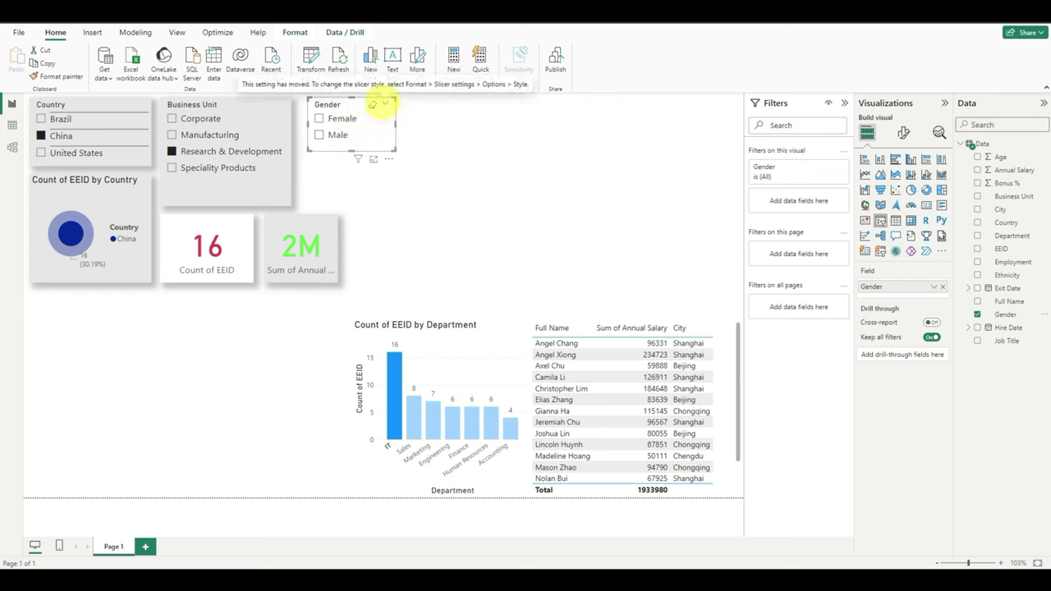
- Change the Gender slicer's style to Dropdown
left_click(903, 132)
left_click(887, 208)
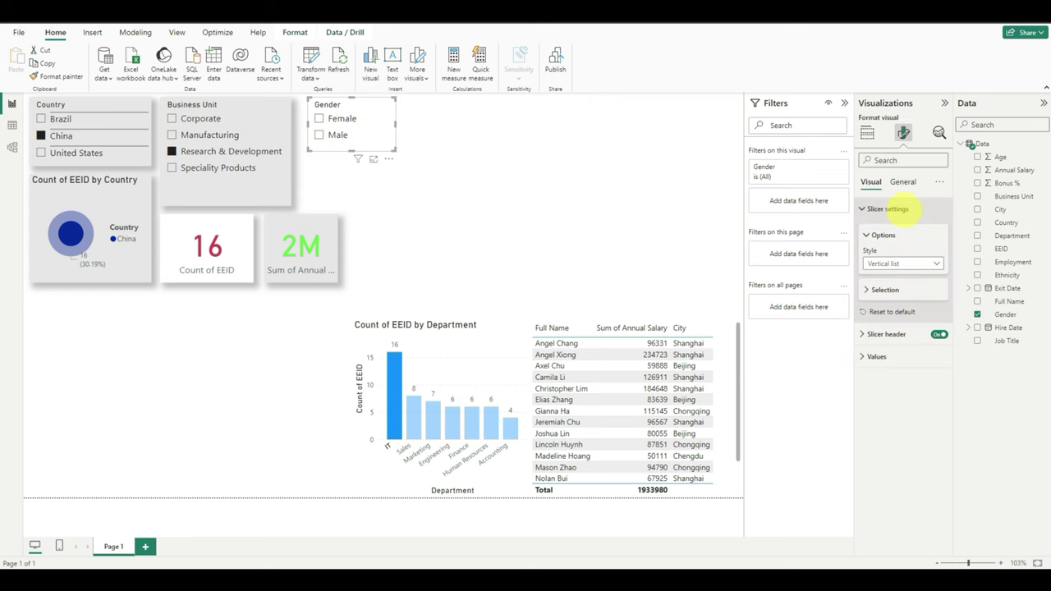
left_click(903, 262)
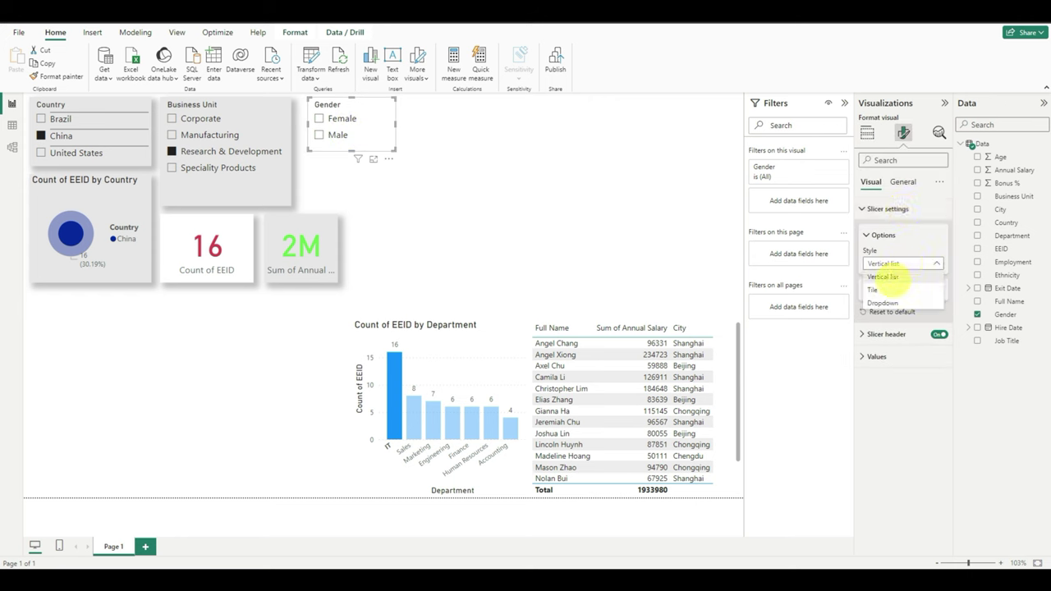
left_click(883, 302)
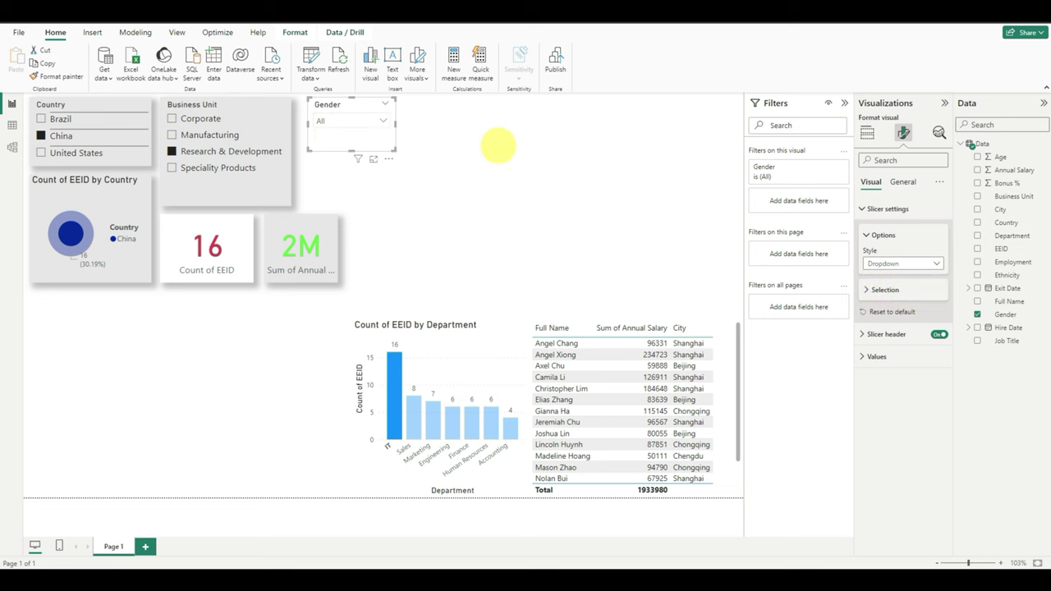
- Select both Female and Male in the Gender dropdown so it shows Multiple selections
left_click(379, 120)
left_click(322, 137)
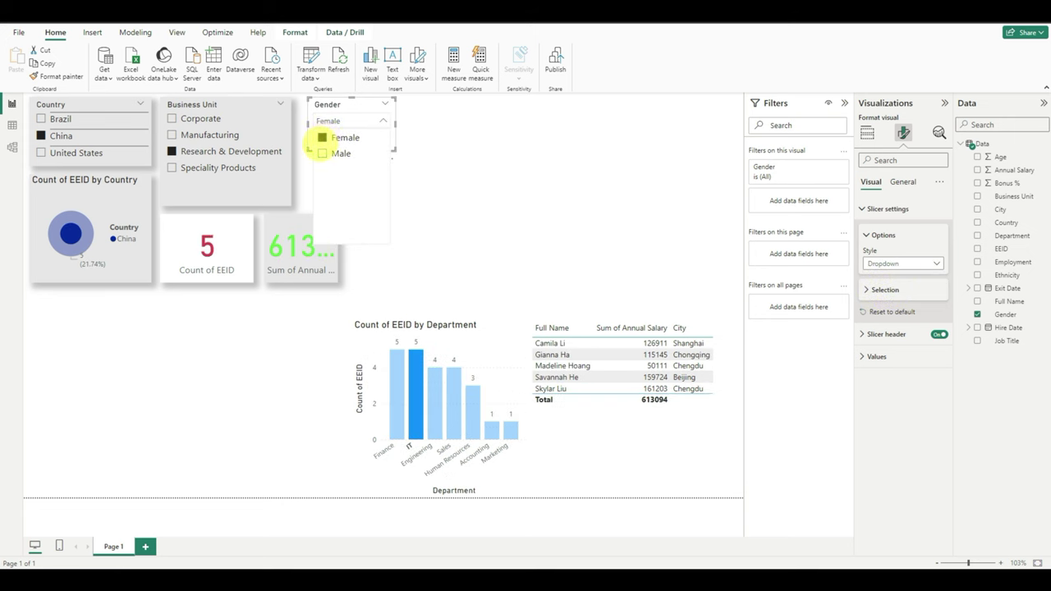
left_click(322, 153)
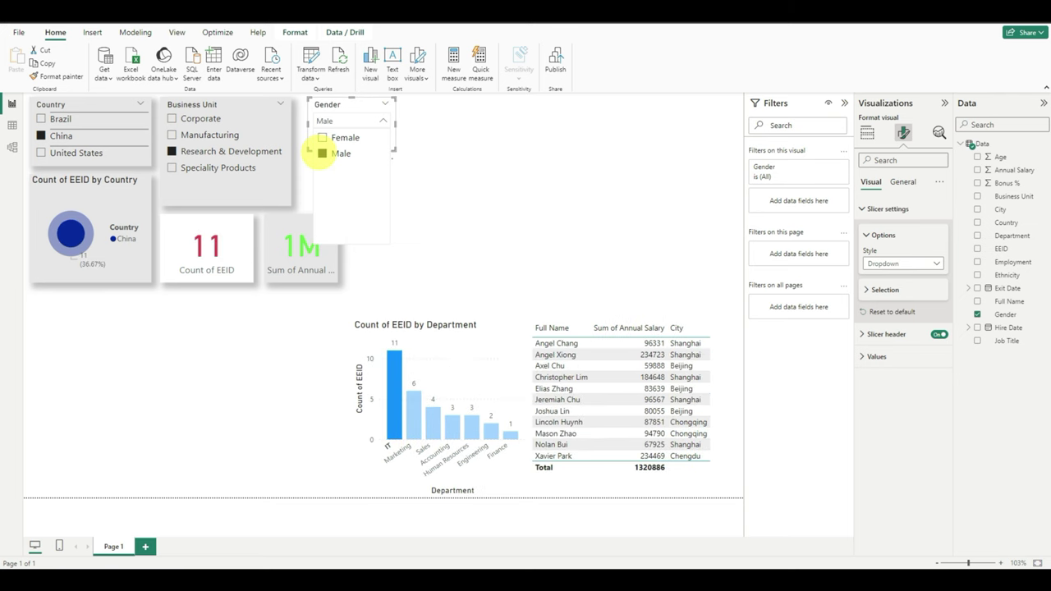
left_click(322, 137)
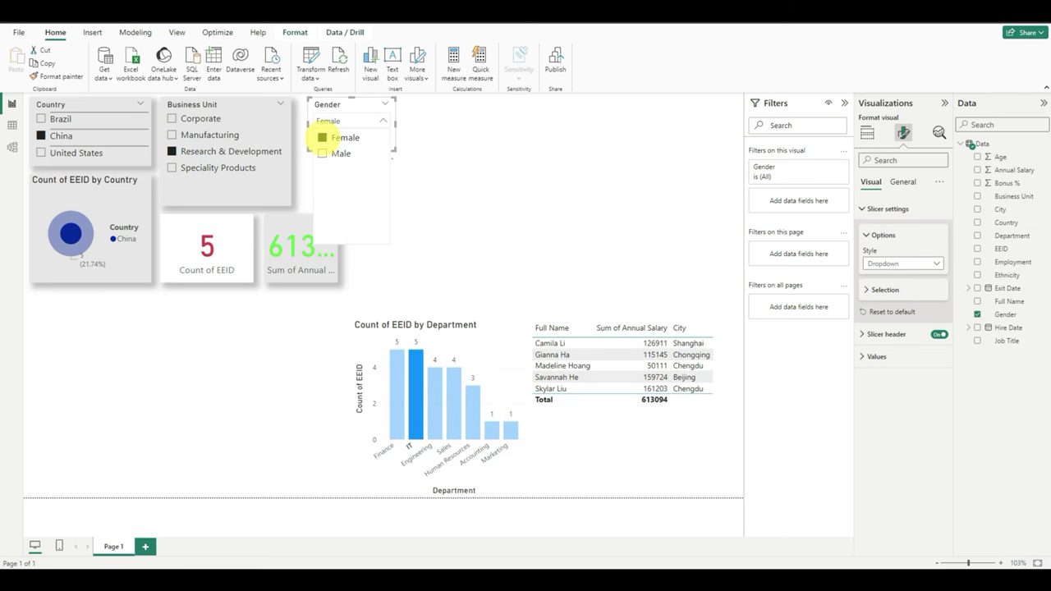
left_click(329, 242)
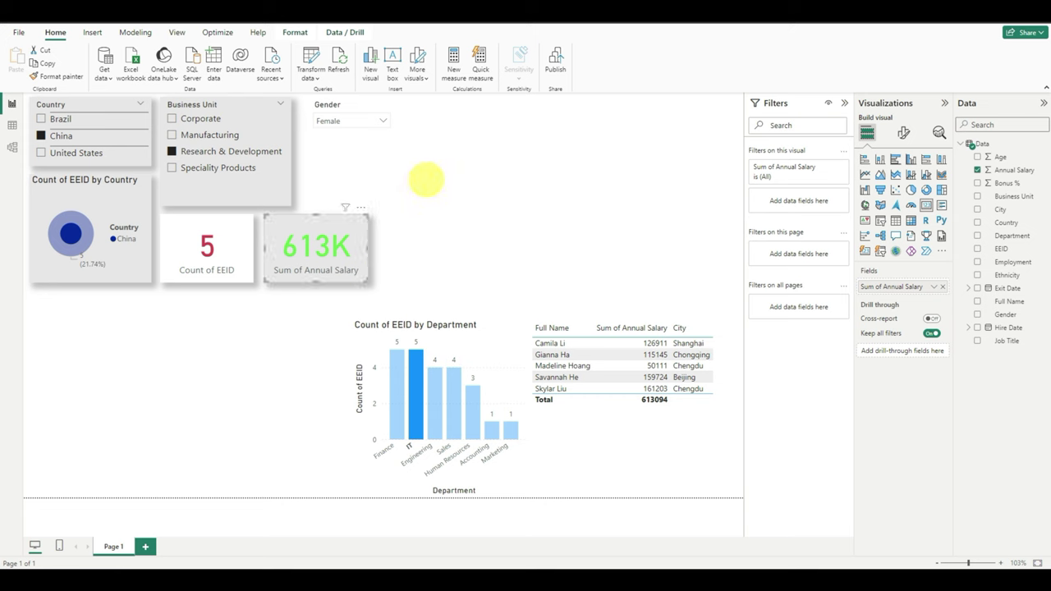
left_click(384, 121)
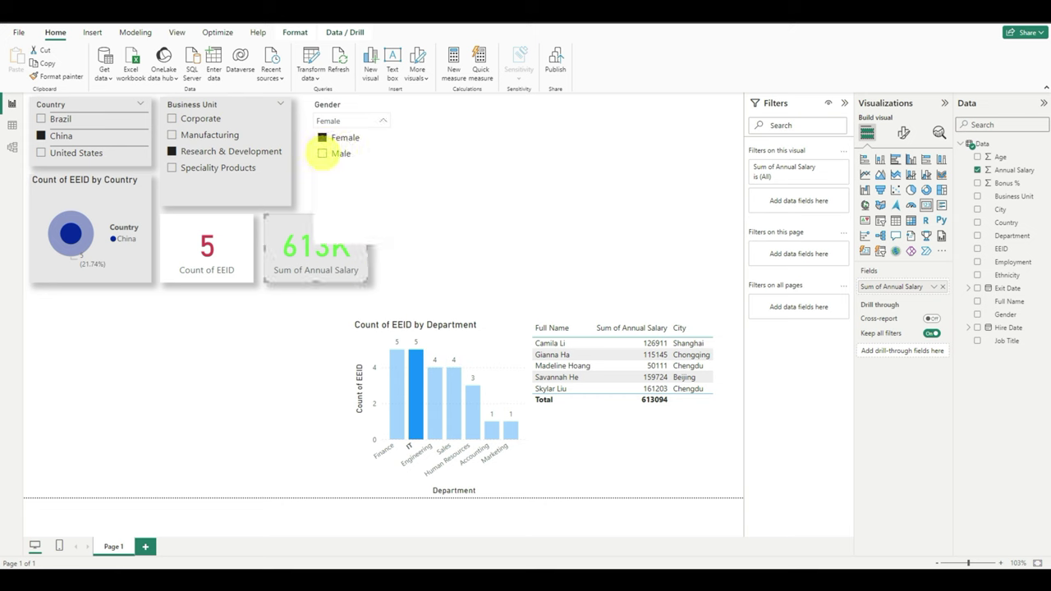
left_click(323, 152)
left_click(428, 180)
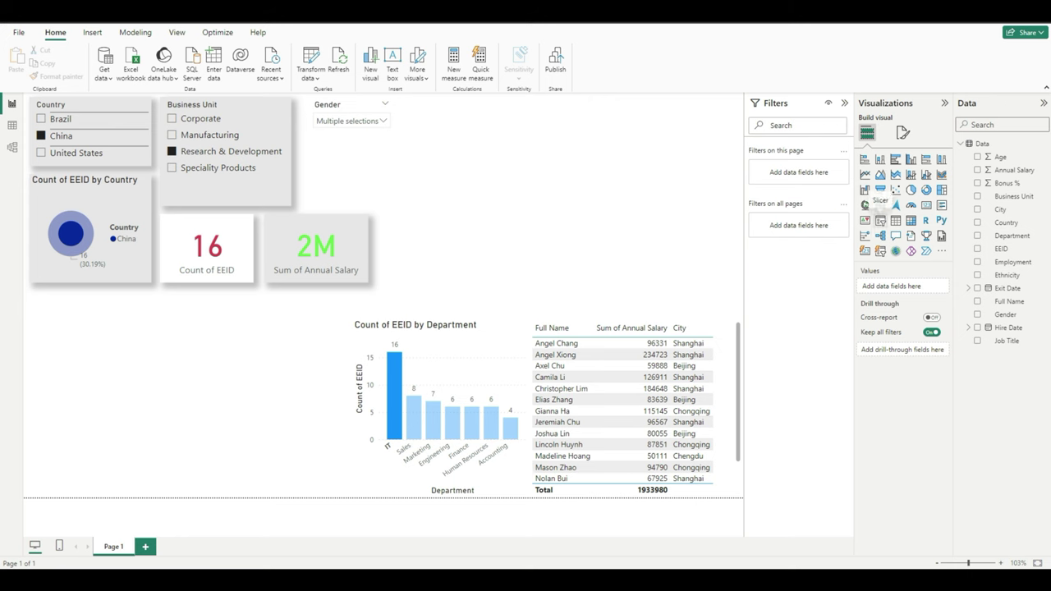
- Insert an Employment slicer with Dropdown style and select Active
left_click(880, 219)
left_click(976, 261)
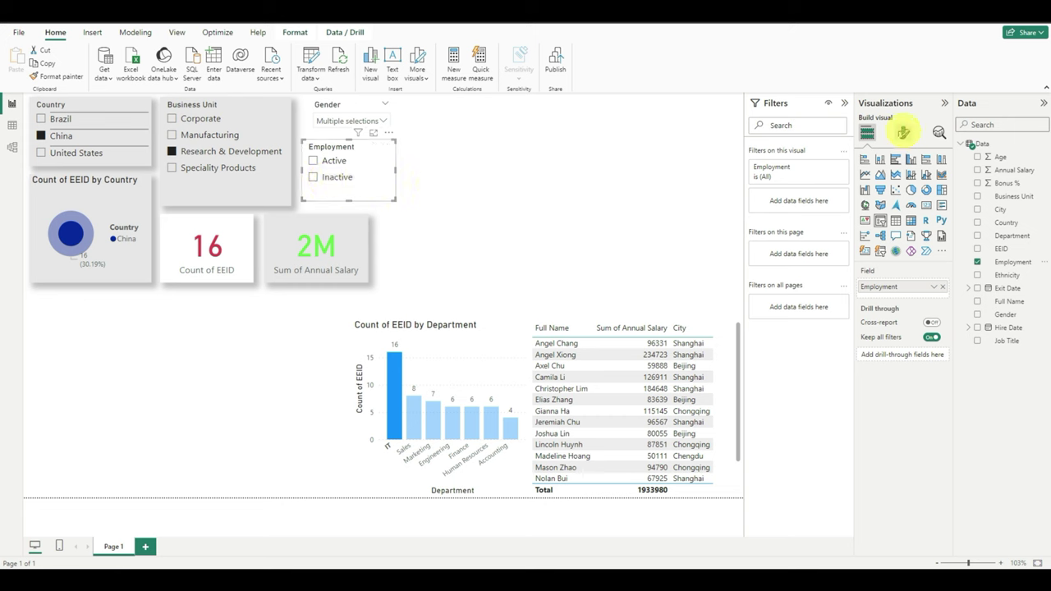
left_click(903, 133)
left_click(888, 209)
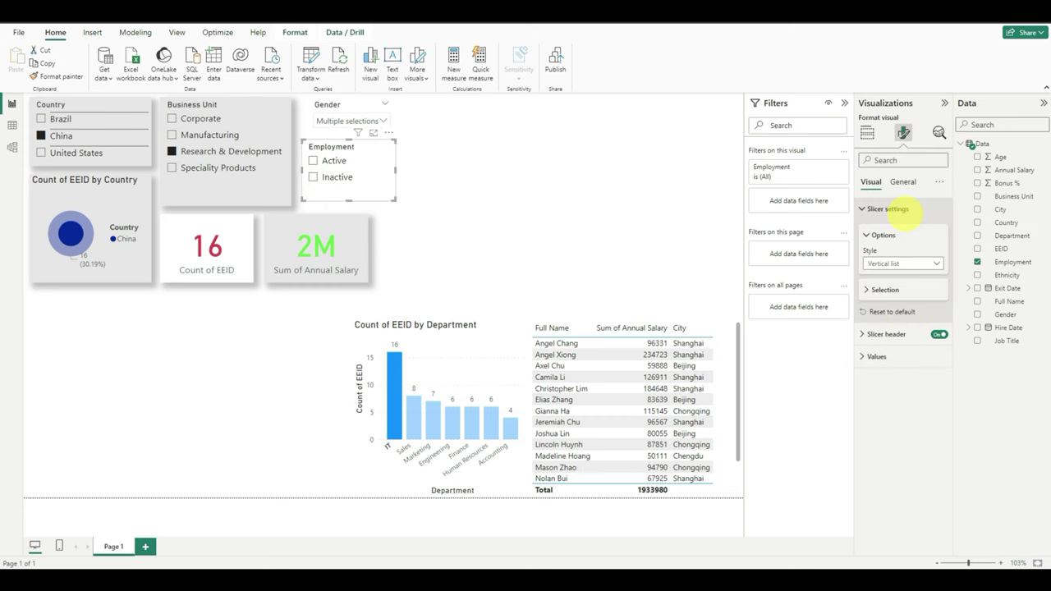
left_click(901, 262)
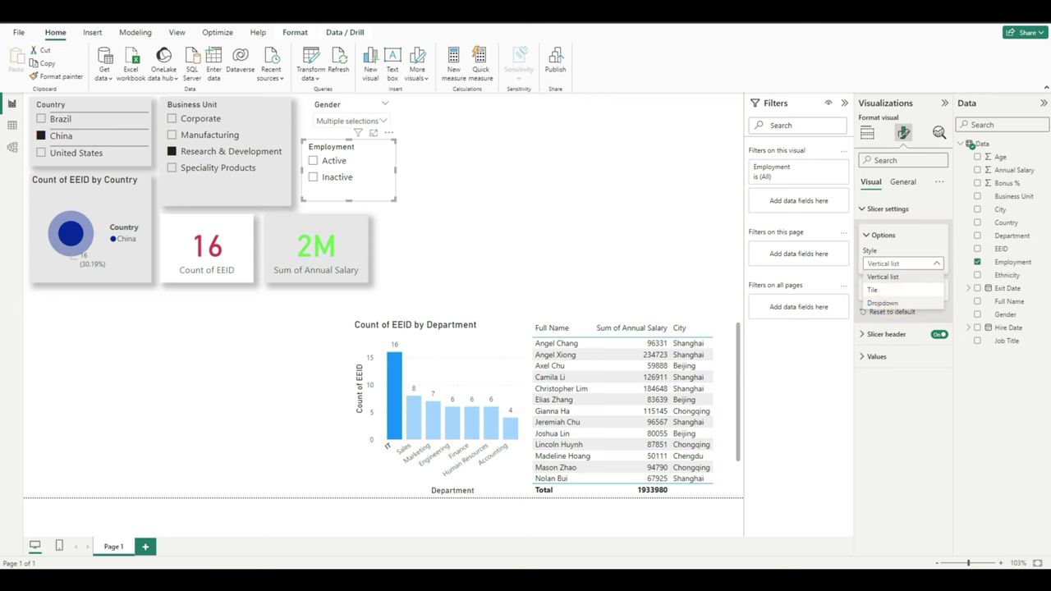
left_click(883, 303)
left_click(382, 164)
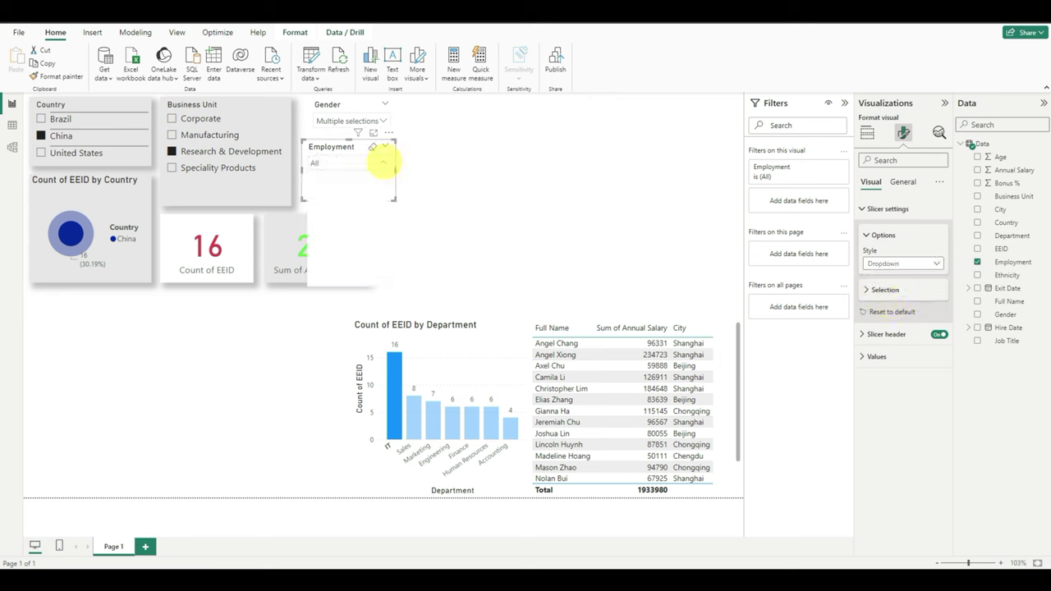
left_click(316, 179)
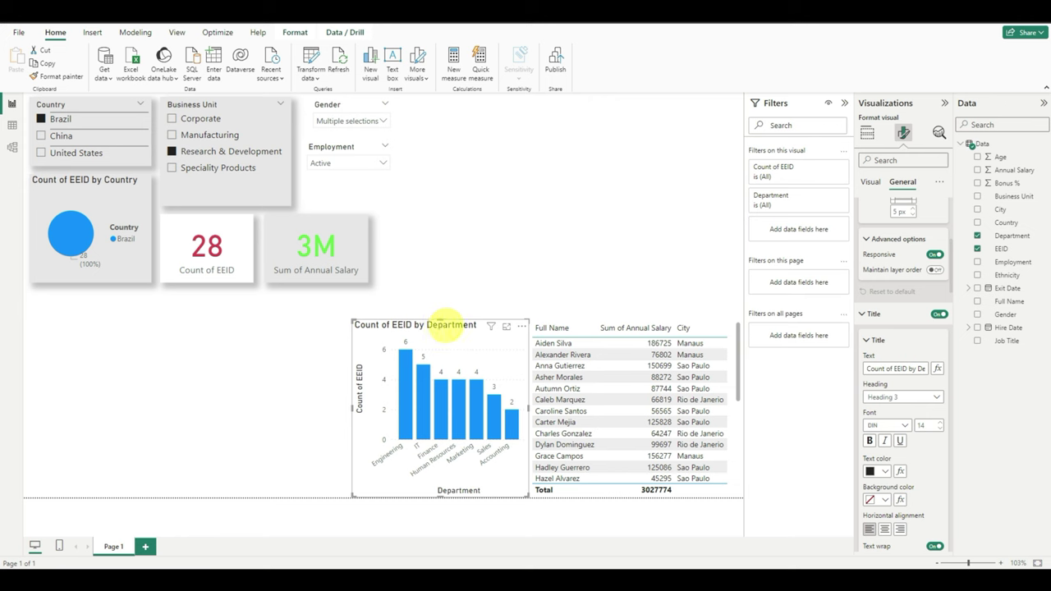
- Change the column chart's title text to 'By Department', bold and centre-aligned
left_click(867, 132)
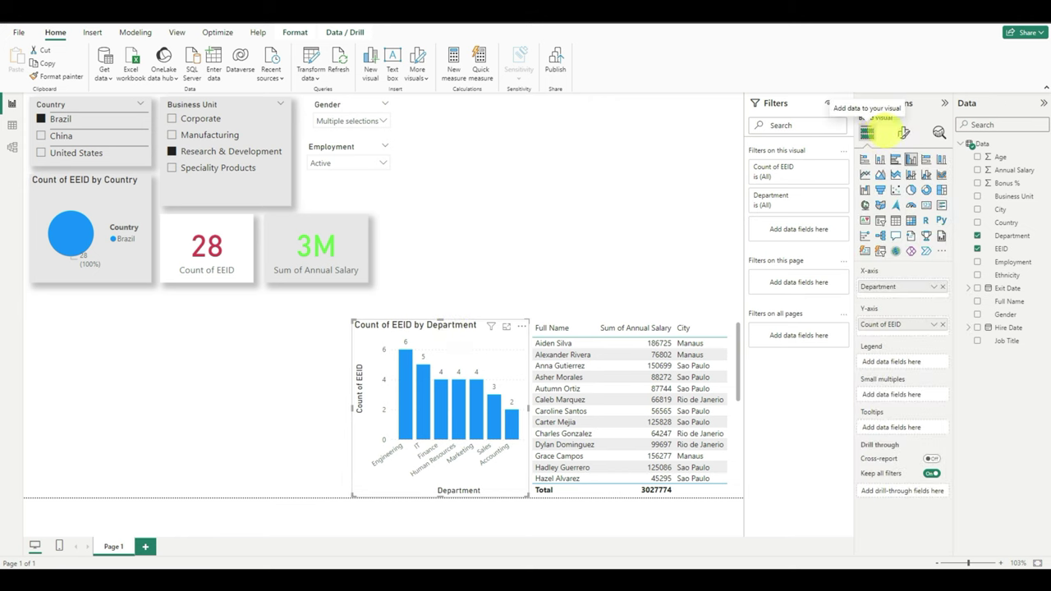
left_click(903, 133)
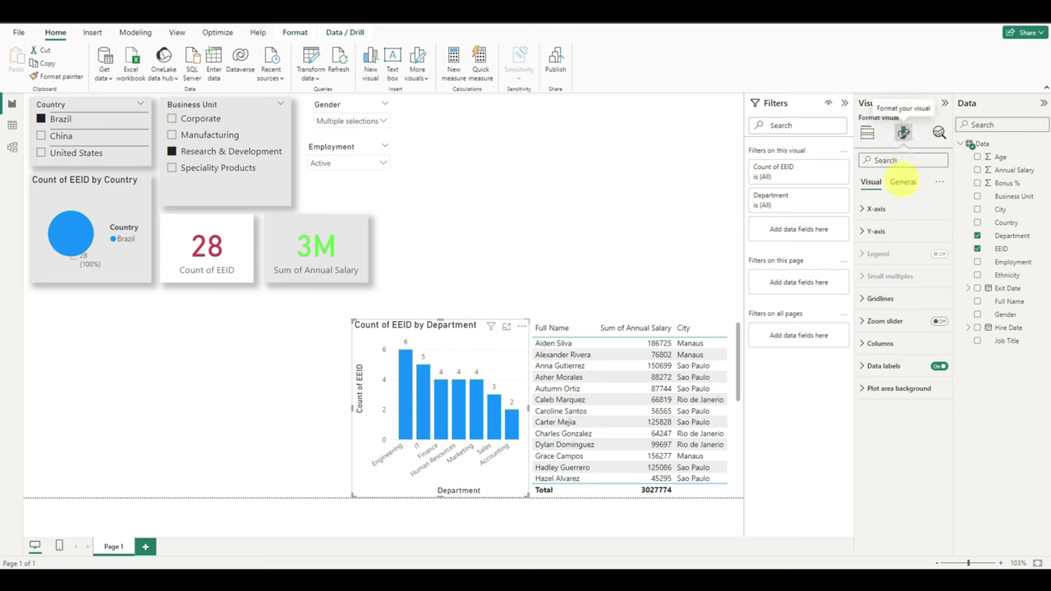
left_click(903, 181)
left_click(938, 181)
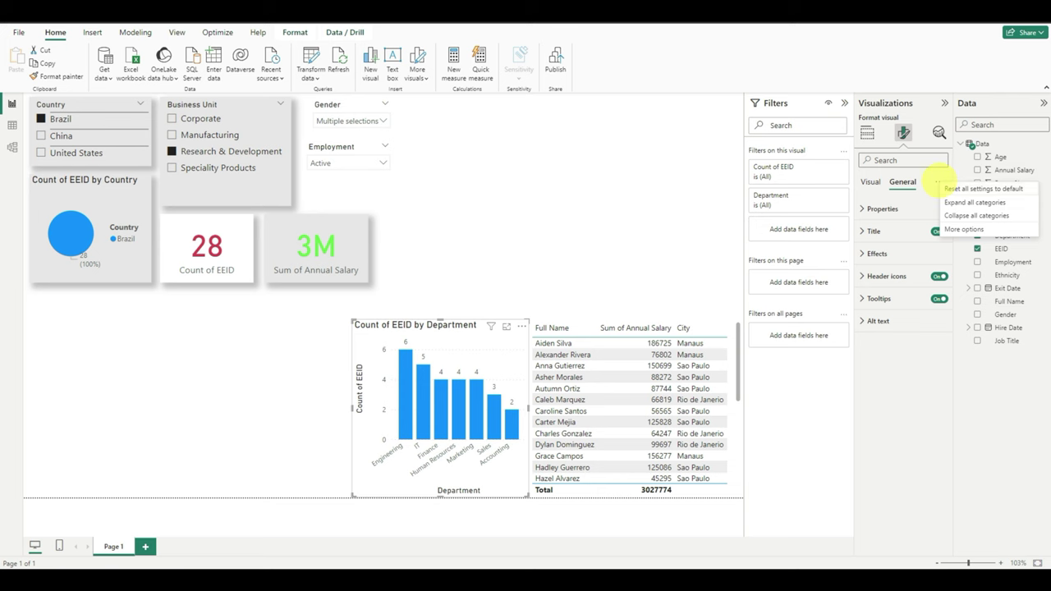
left_click(959, 202)
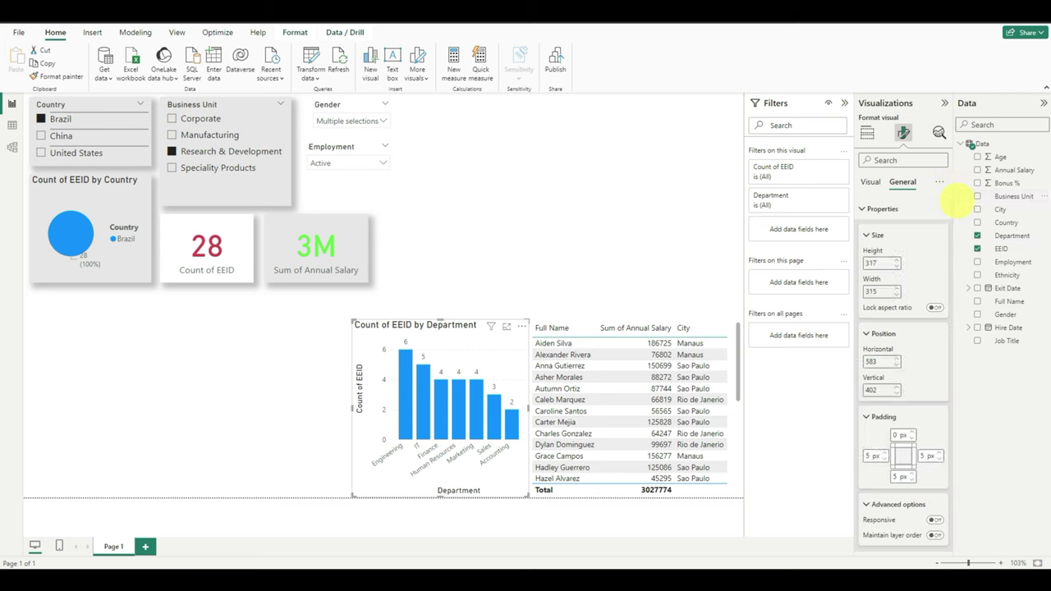
scroll(917, 400, "down", 5)
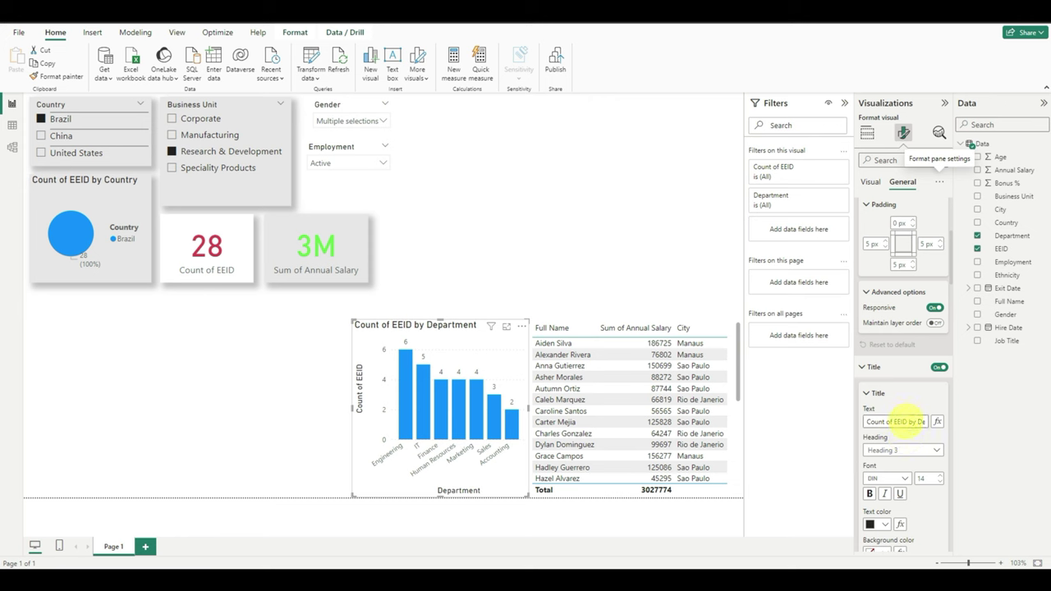
left_click(905, 422)
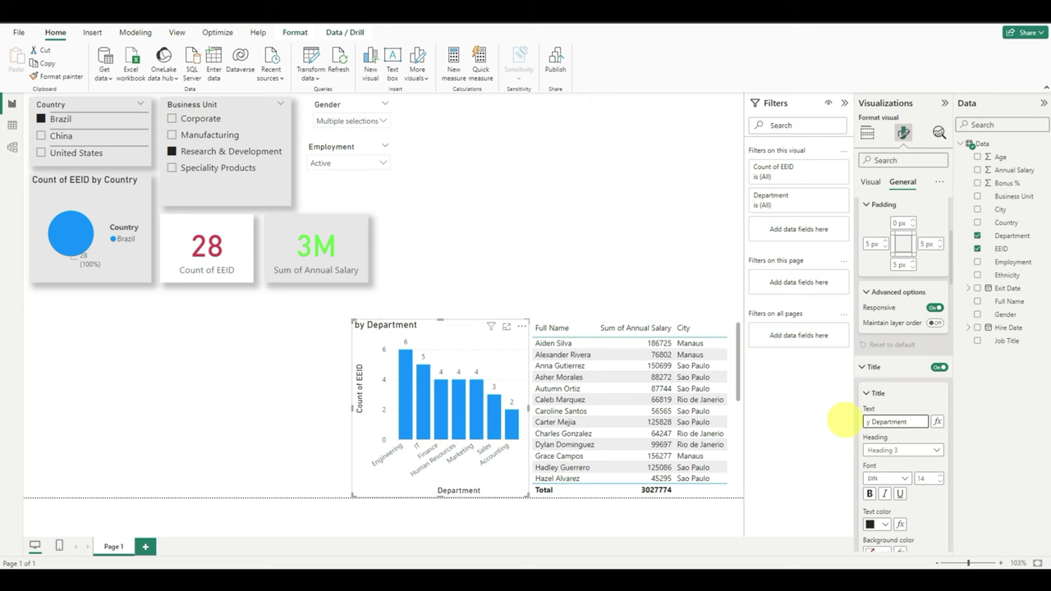
type("B")
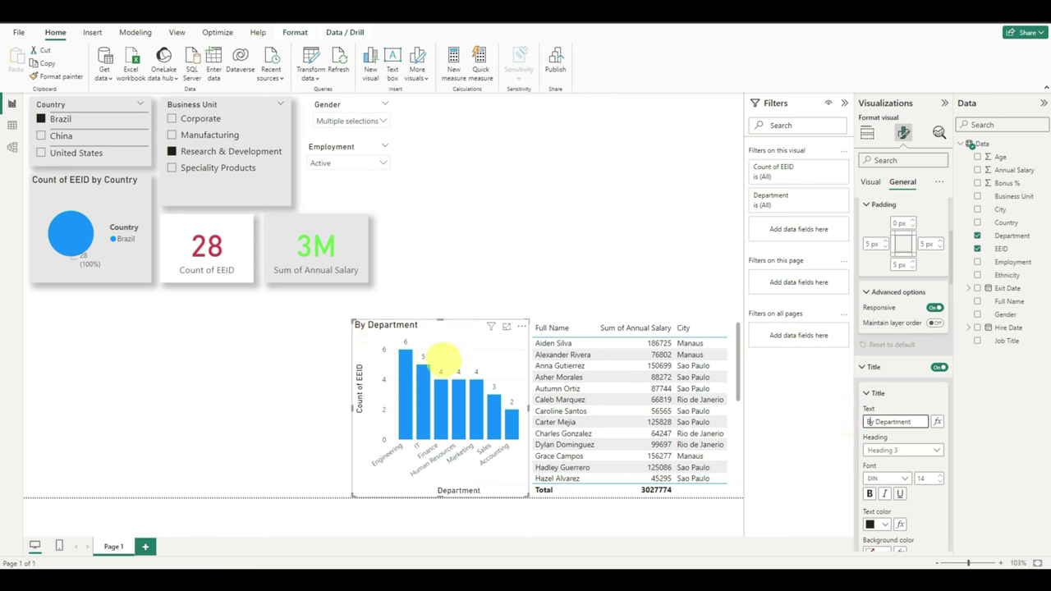
scroll(921, 495, "down", 3)
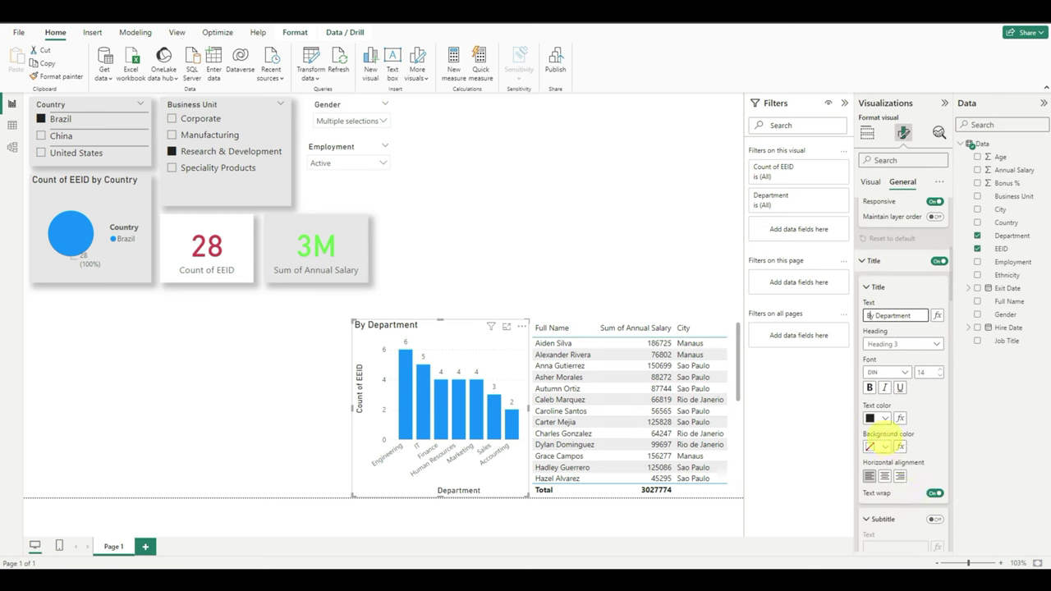
left_click(869, 386)
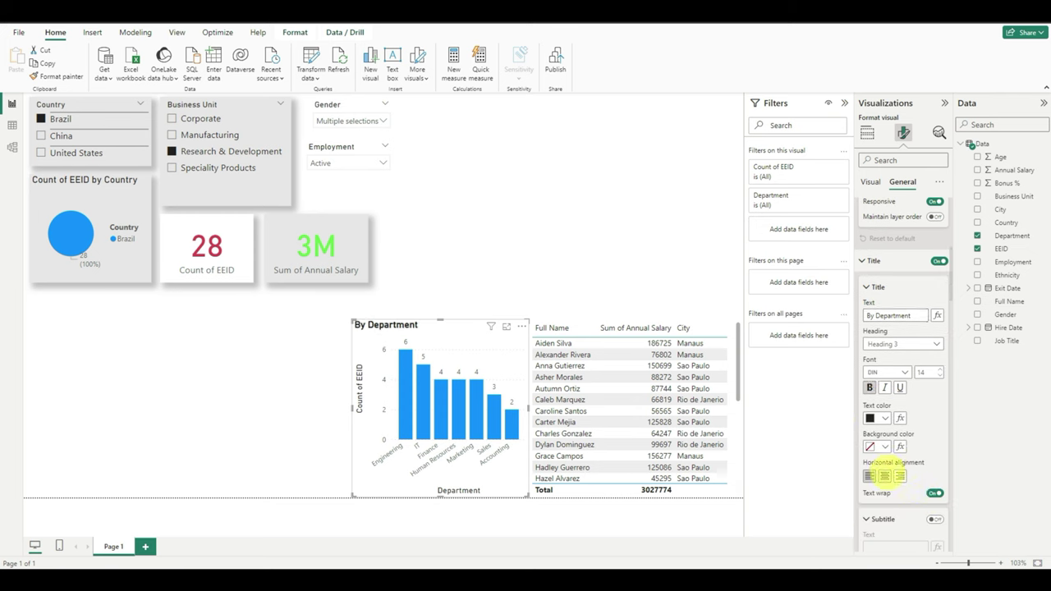
left_click(884, 476)
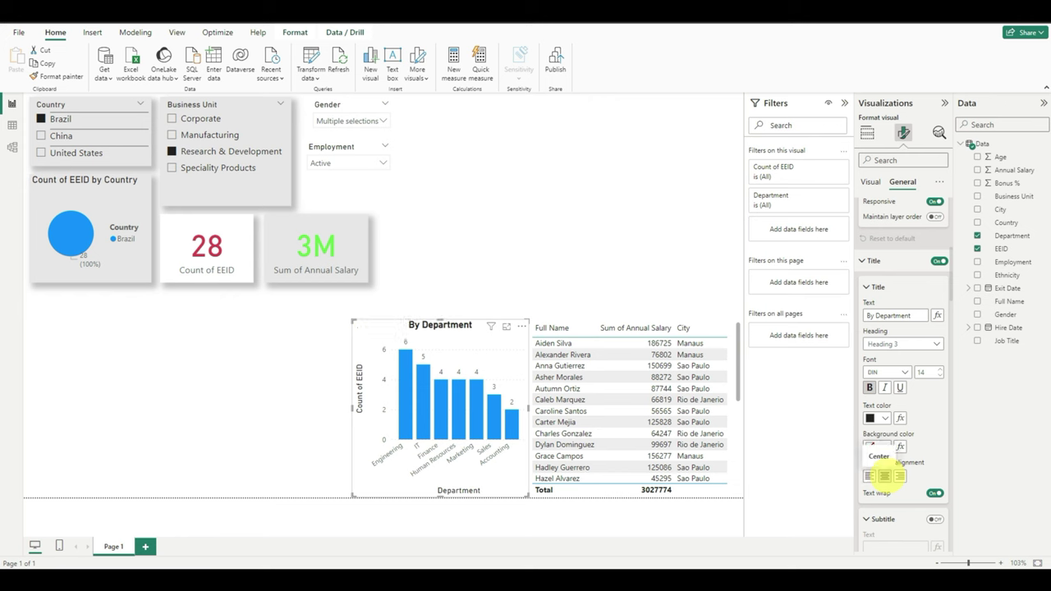
- Colour the By Department chart's columns orange-red
left_click(405, 322)
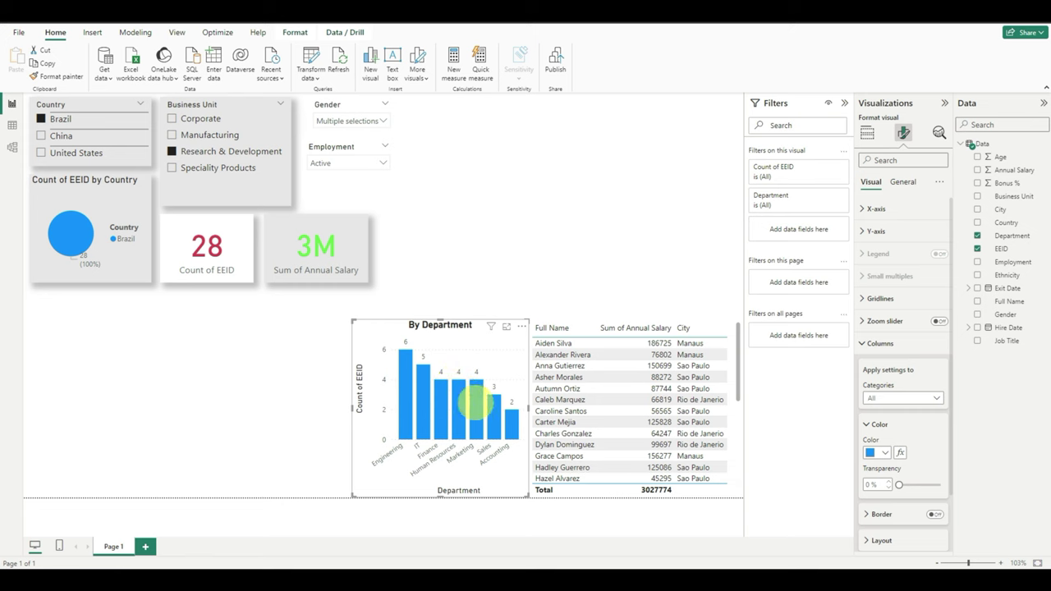
mouse_move(475, 401)
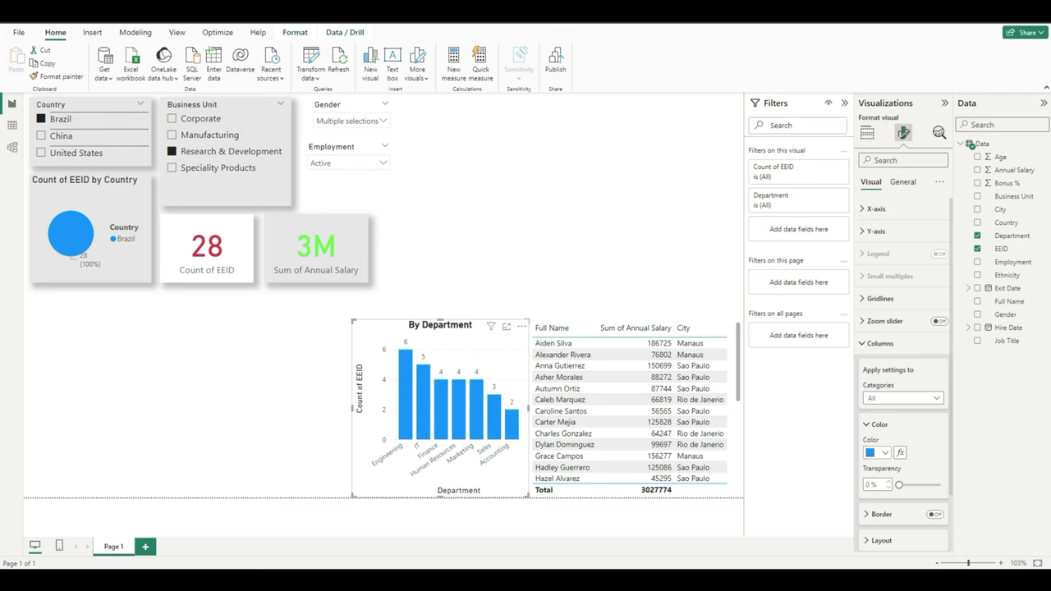
left_click(871, 452)
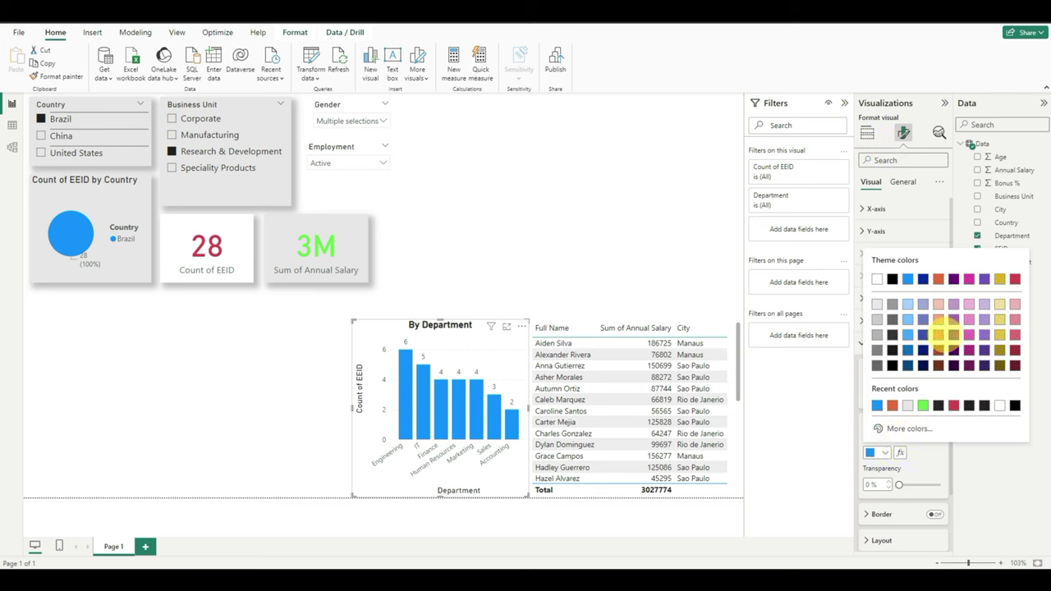
left_click(939, 279)
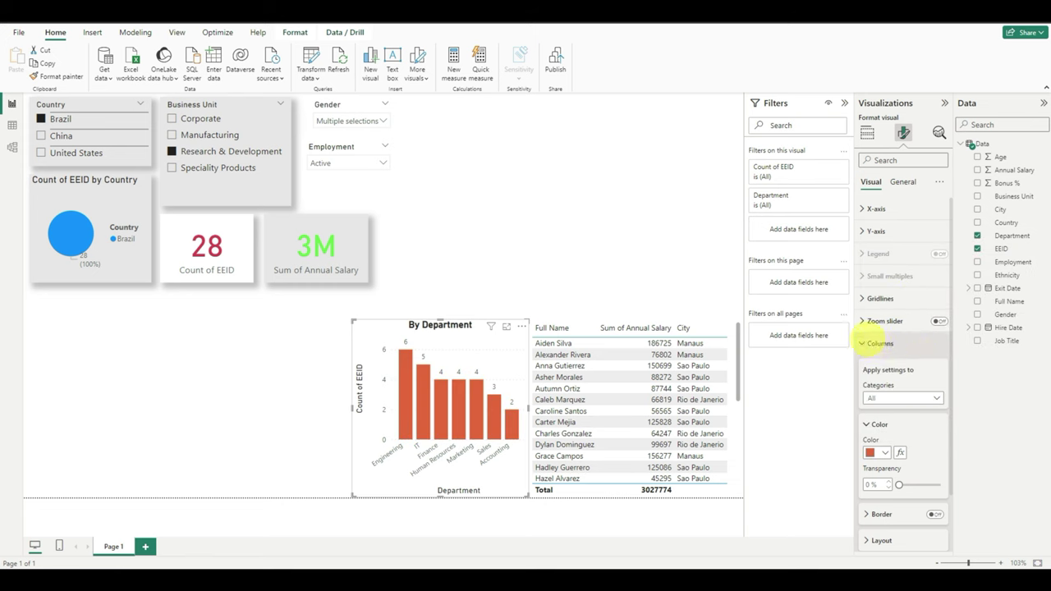
left_click(873, 343)
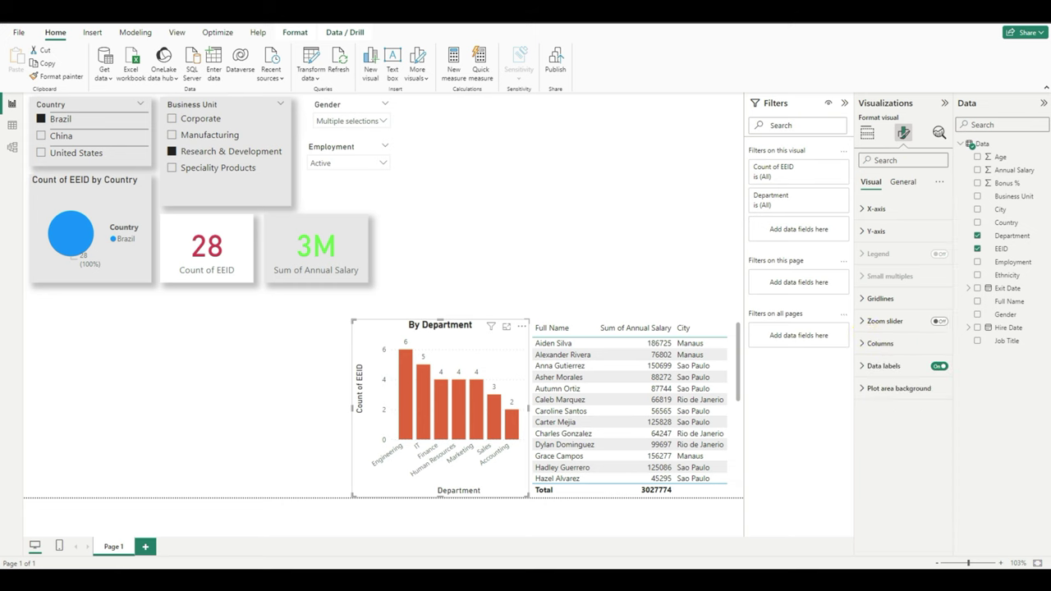
- Turn on the chart's Shadow effect
left_click(902, 181)
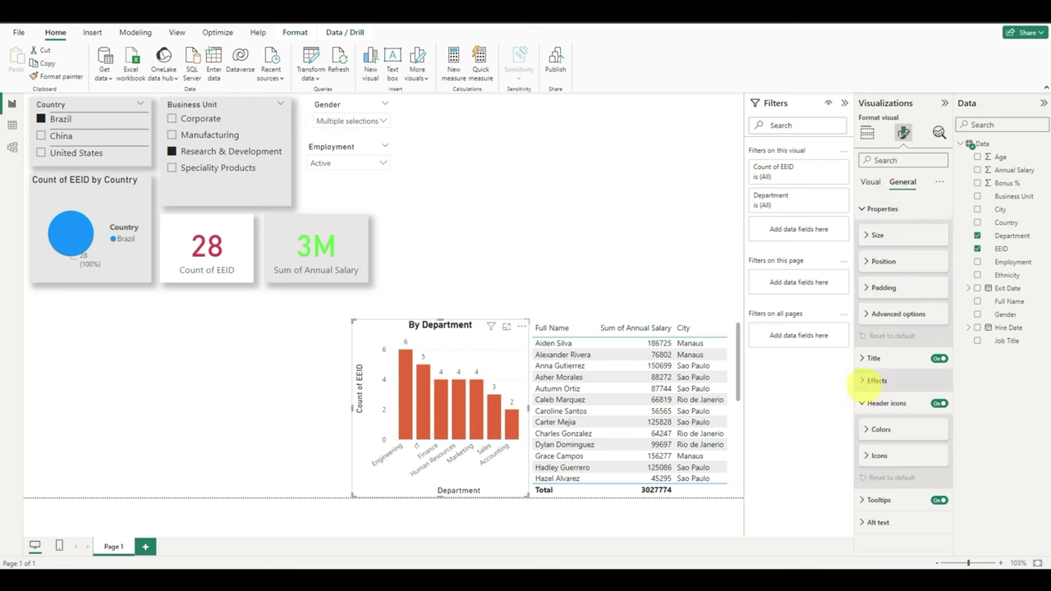
left_click(873, 380)
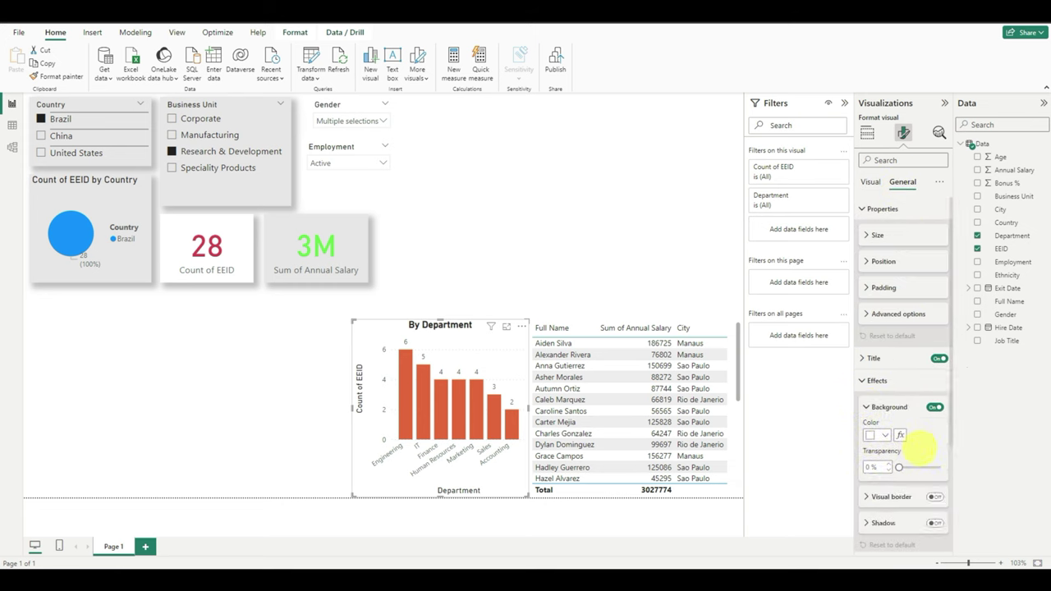
scroll(916, 452, "down", 2)
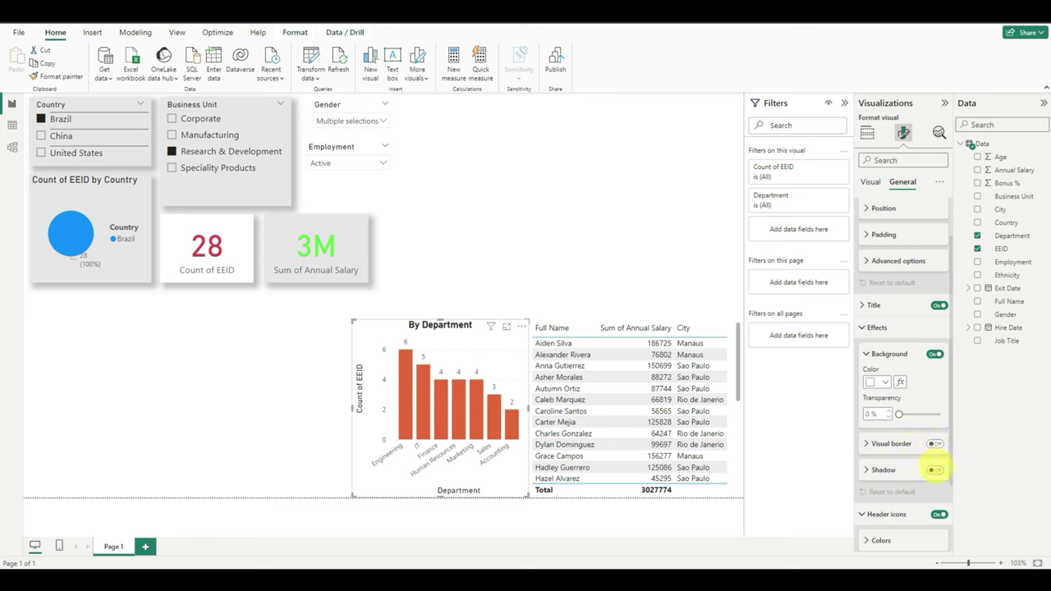
left_click(935, 470)
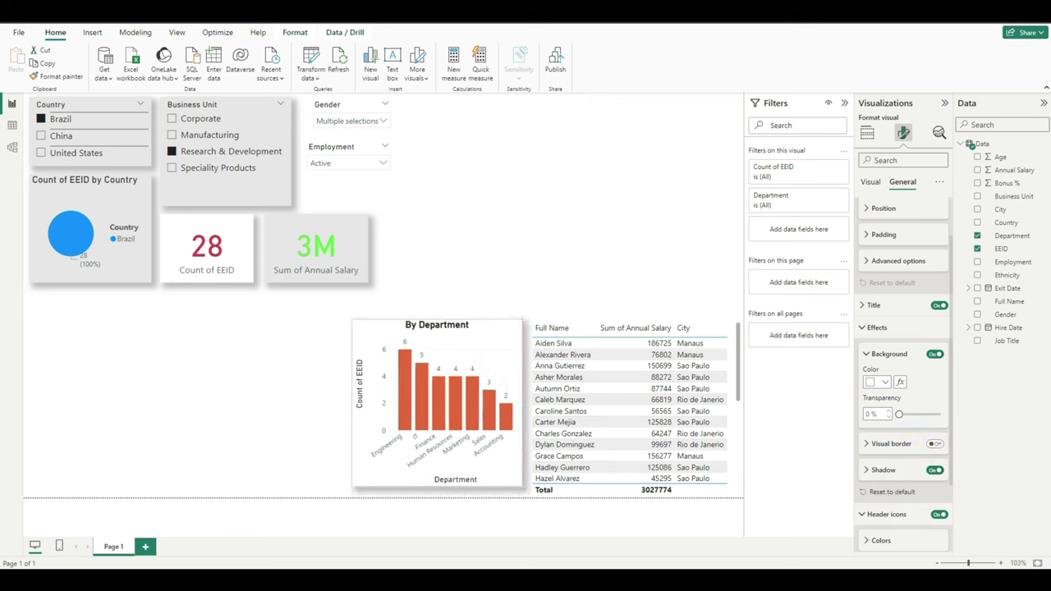
left_click(509, 413)
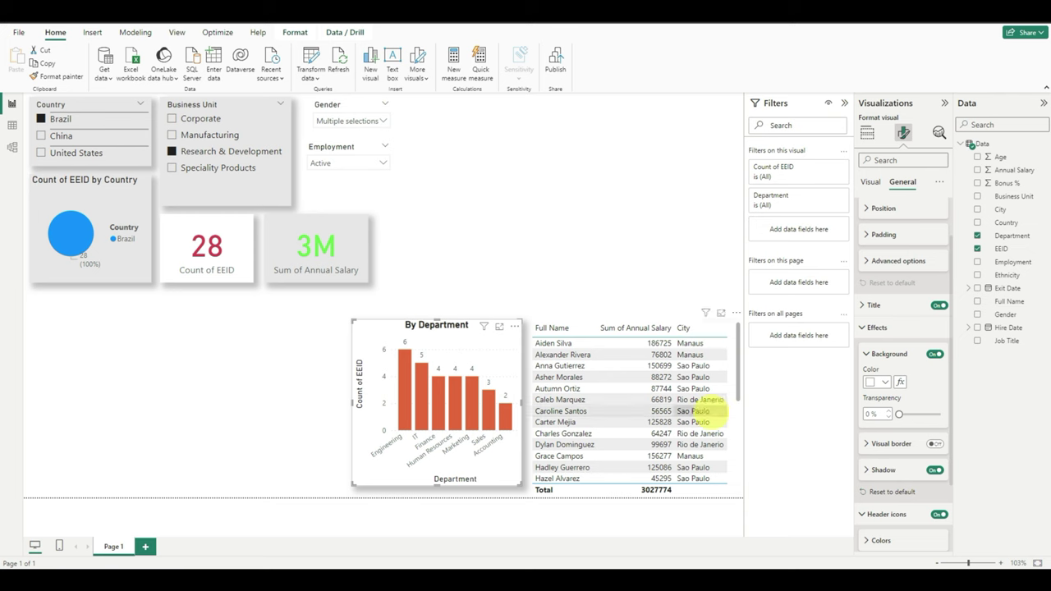
- Add a chart at the bottom-left plotting Count of EEID by Department
left_click(522, 245)
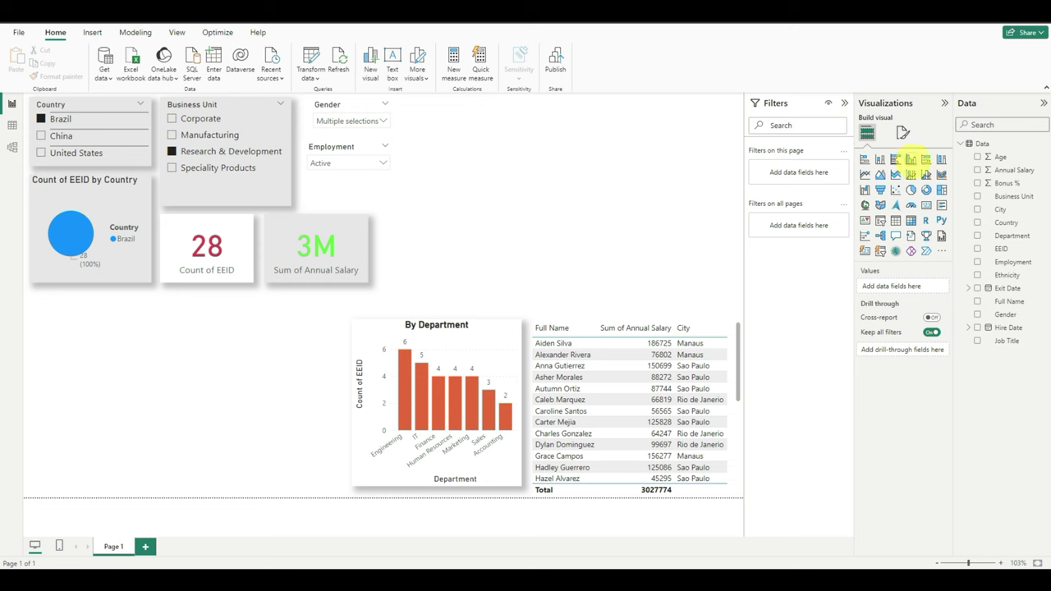
left_click(910, 159)
left_click_drag(442, 194, 99, 414)
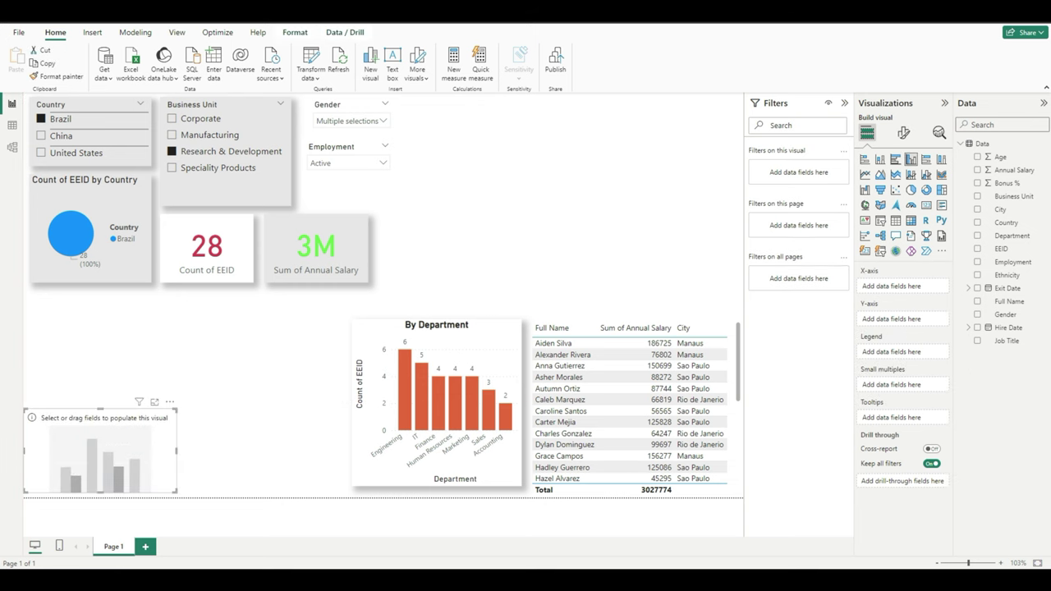
left_click_drag(176, 409, 232, 335)
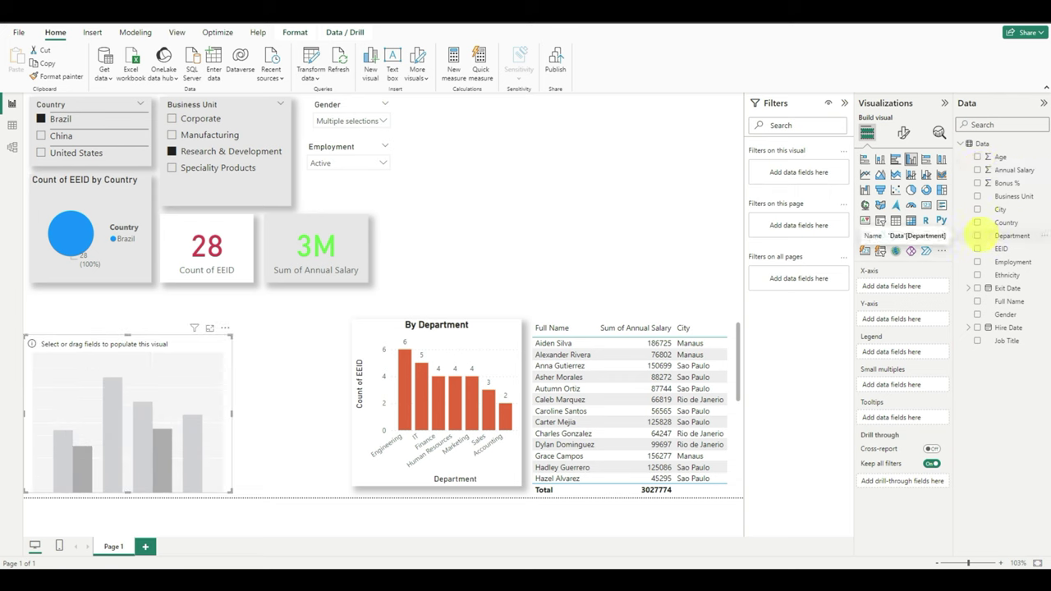
left_click_drag(1011, 236, 910, 284)
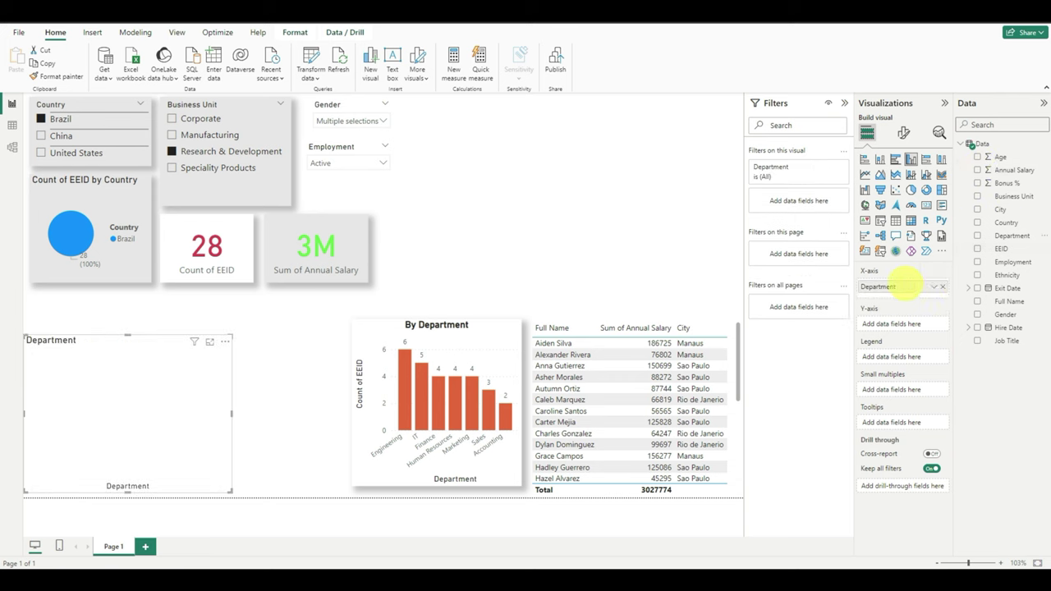
left_click_drag(1002, 248, 892, 323)
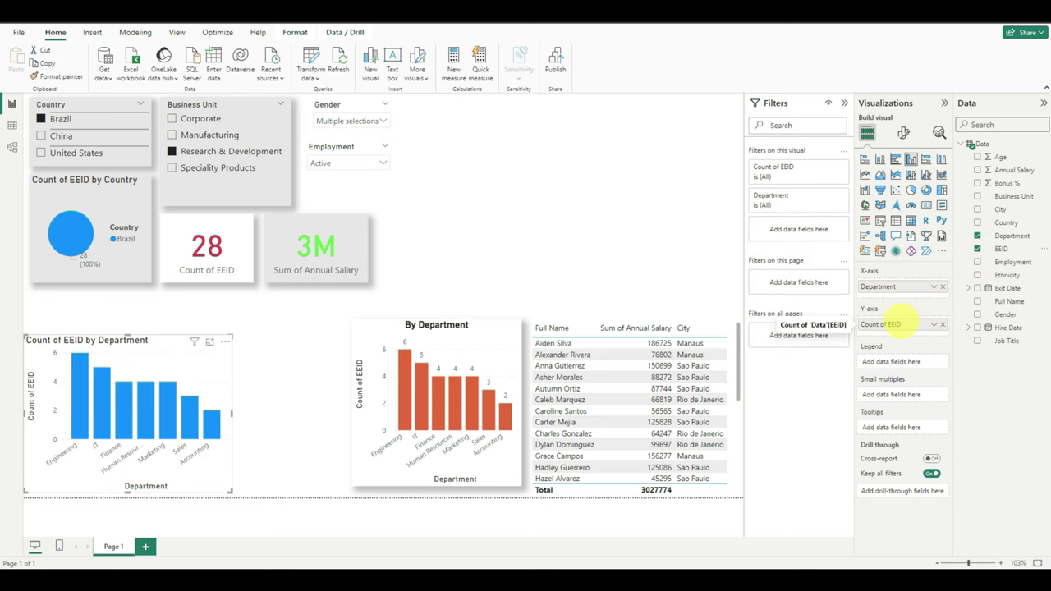
- Compare line, area, ribbon and combo chart types, settling on Clustered bar chart
left_click(895, 159)
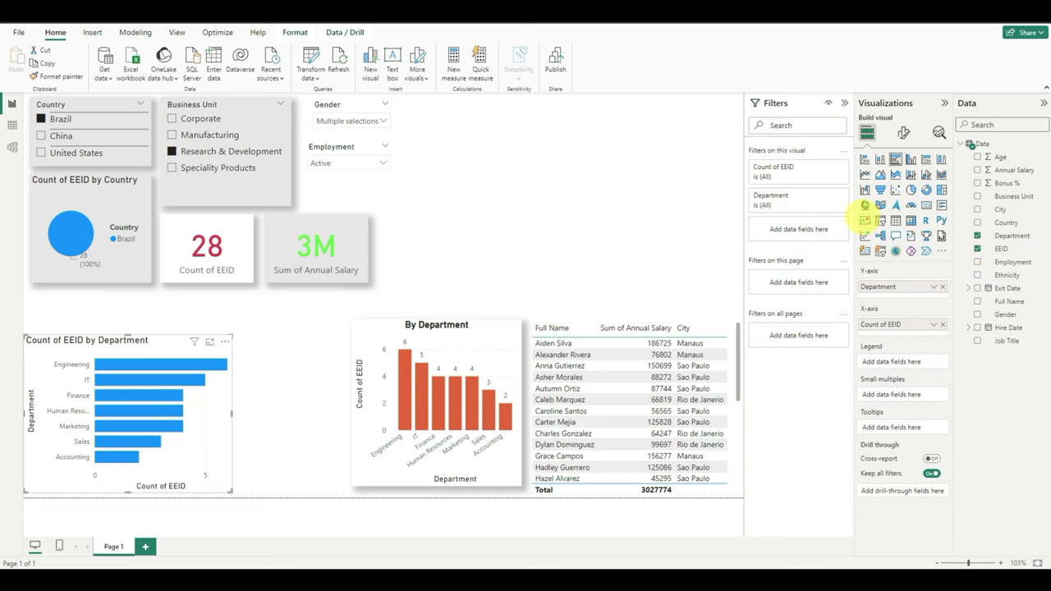
left_click(864, 173)
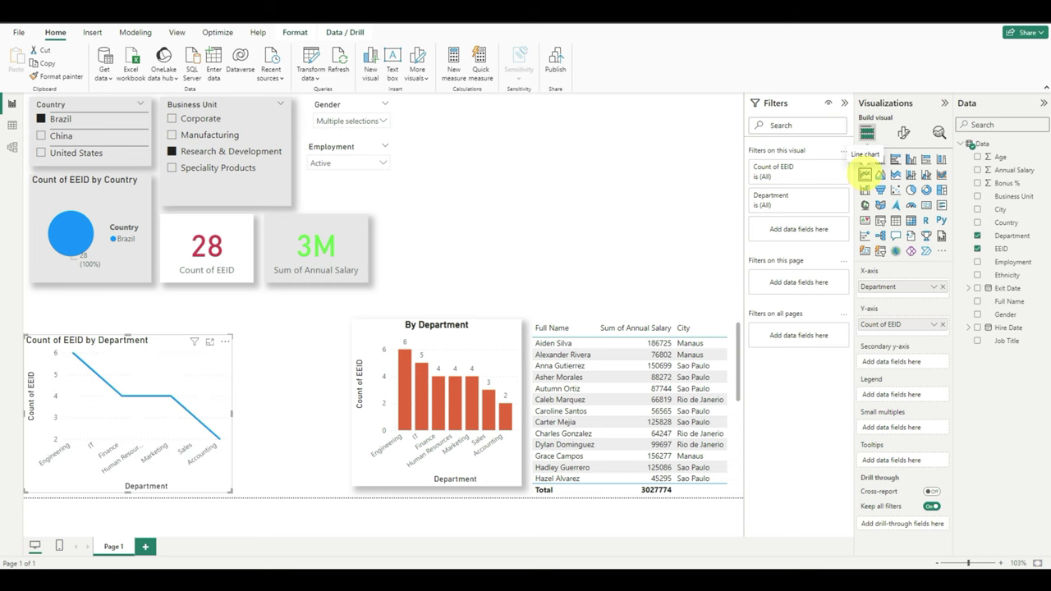
left_click(880, 174)
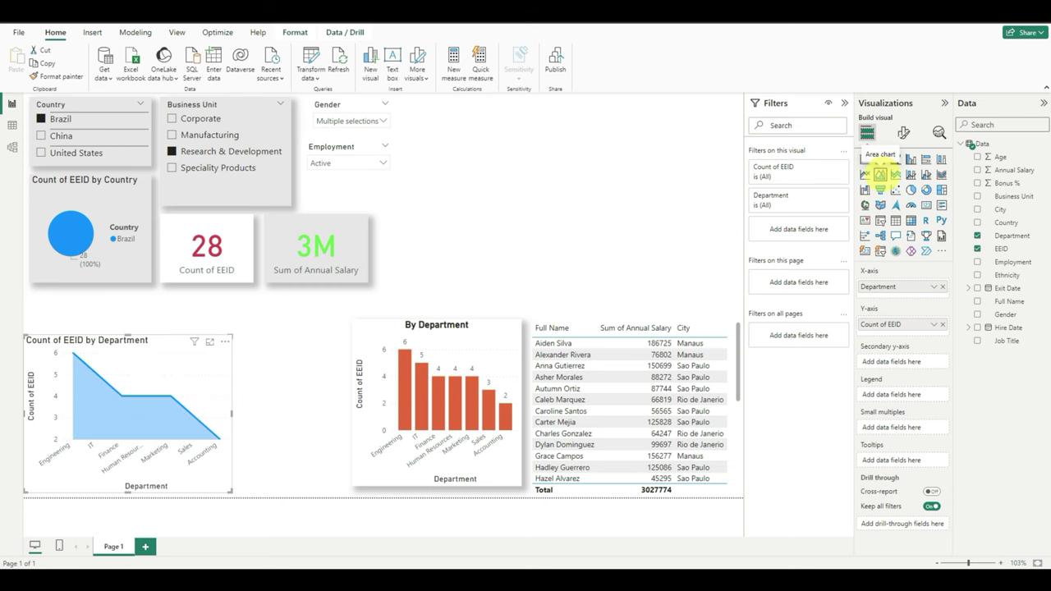
left_click(895, 174)
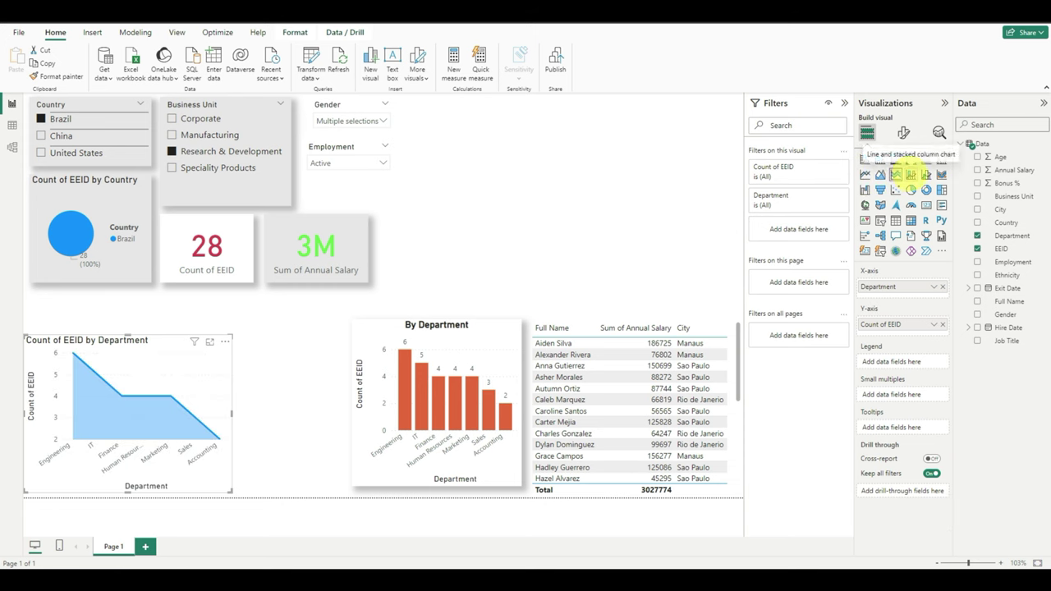
left_click(910, 174)
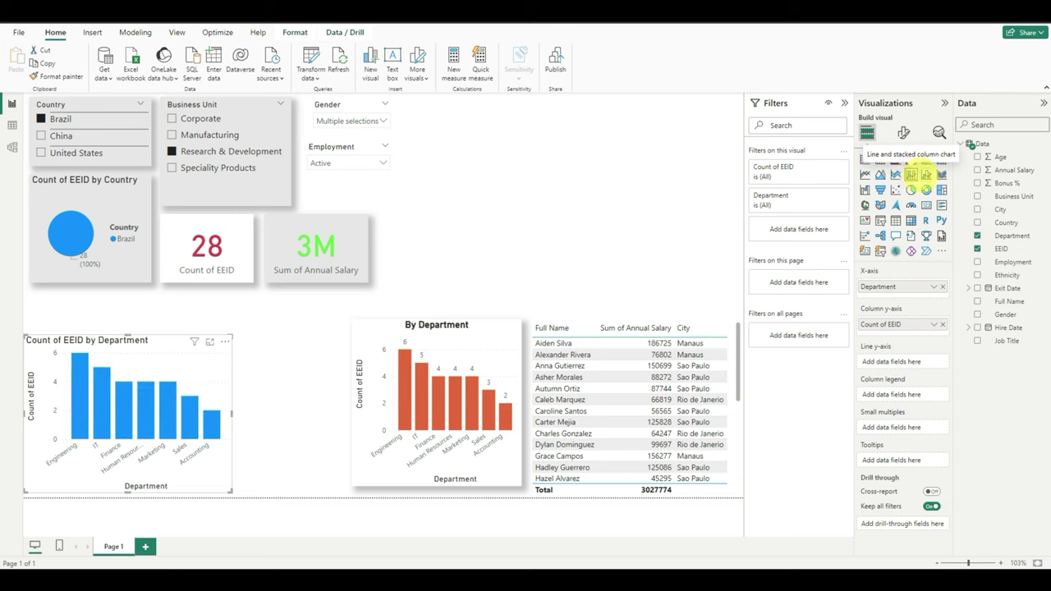
left_click(926, 174)
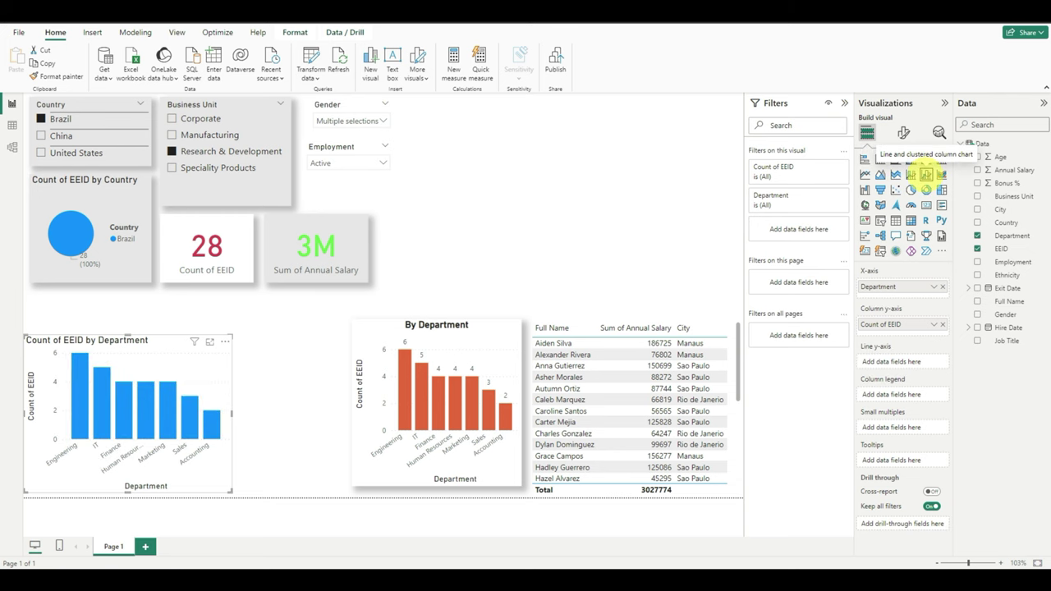
left_click(940, 172)
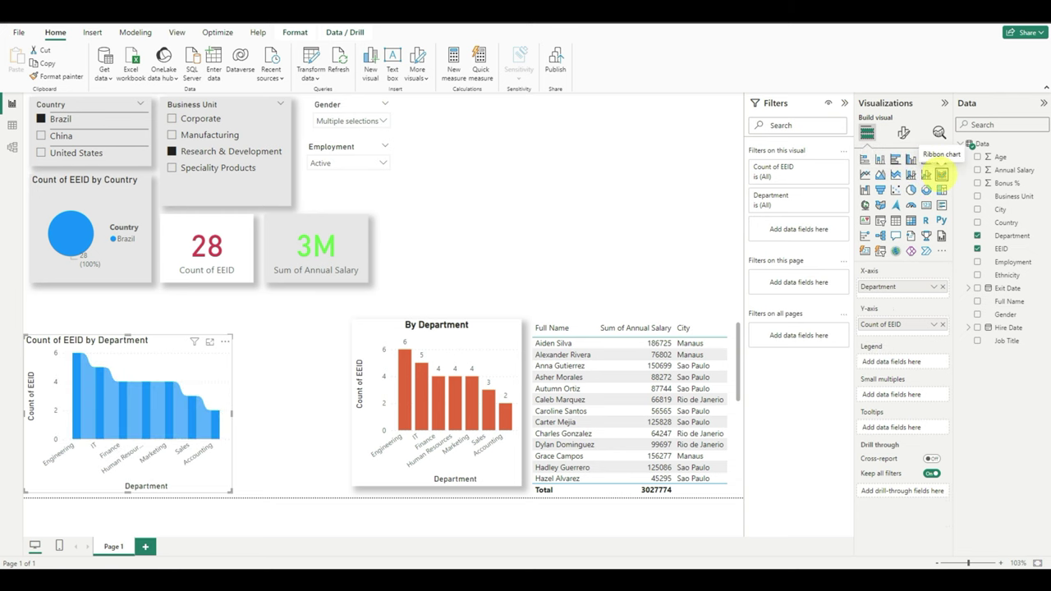
left_click(864, 160)
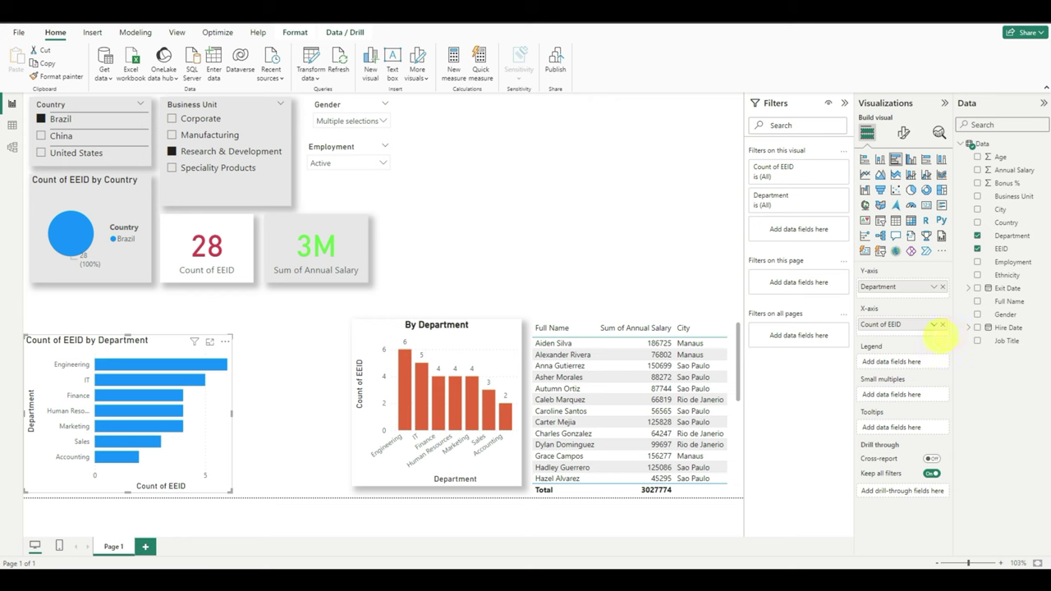
- Turn on data labels for the bars and filter the report to China
left_click(903, 132)
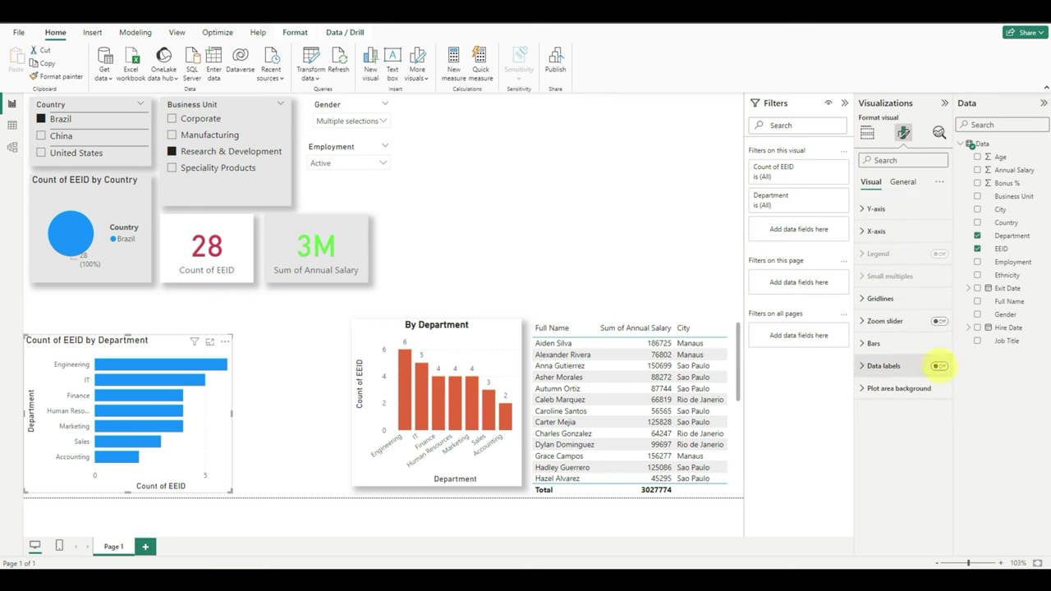
left_click(939, 366)
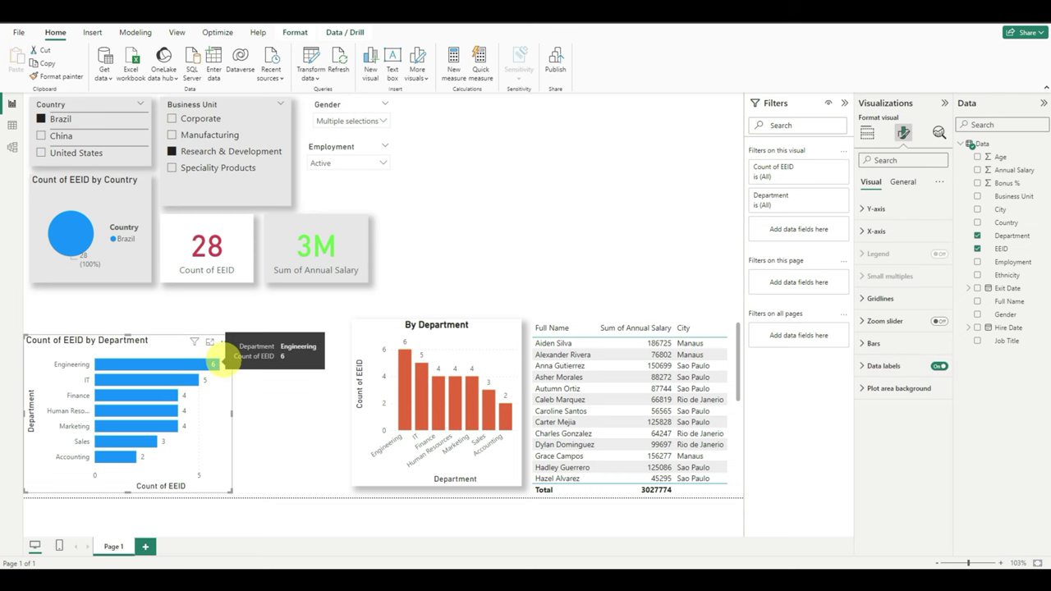
left_click(41, 135)
- Include Brazil, China and United States, then add Gender as the bar chart's legend
left_click(69, 152, "ctrl")
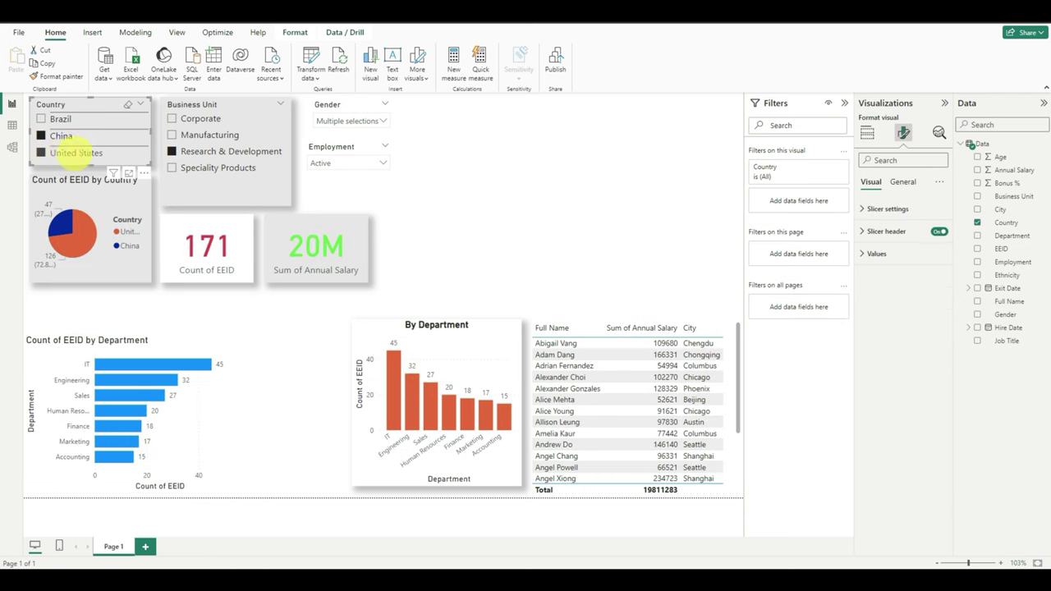
left_click(49, 120, "ctrl")
left_click(160, 337)
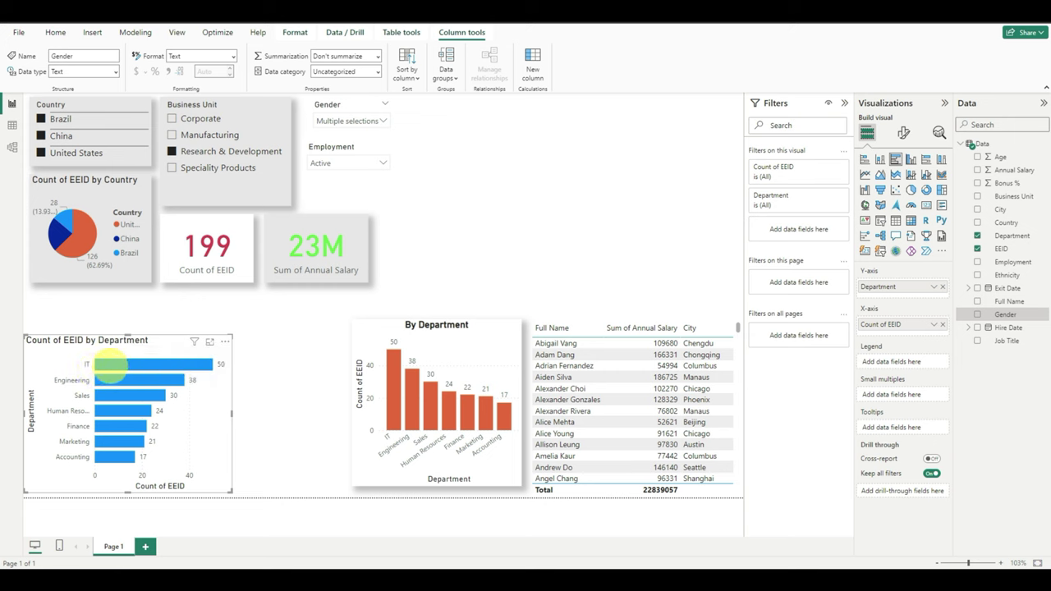
mouse_move(146, 364)
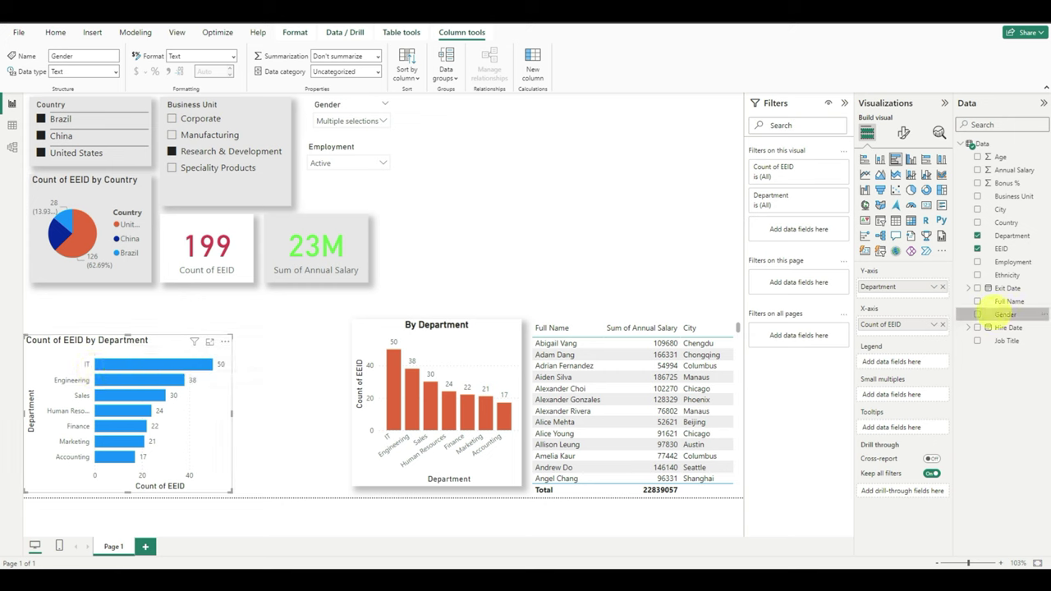
left_click_drag(1003, 315, 903, 358)
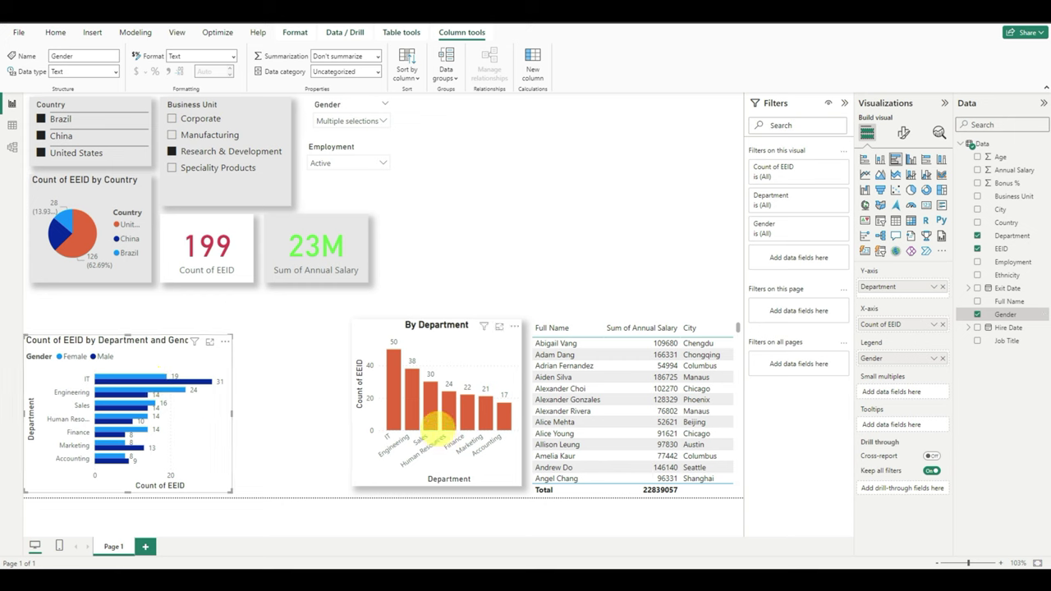
- Widen the By Department chart leftward and enlarge the department-gender bar chart
left_click(355, 398)
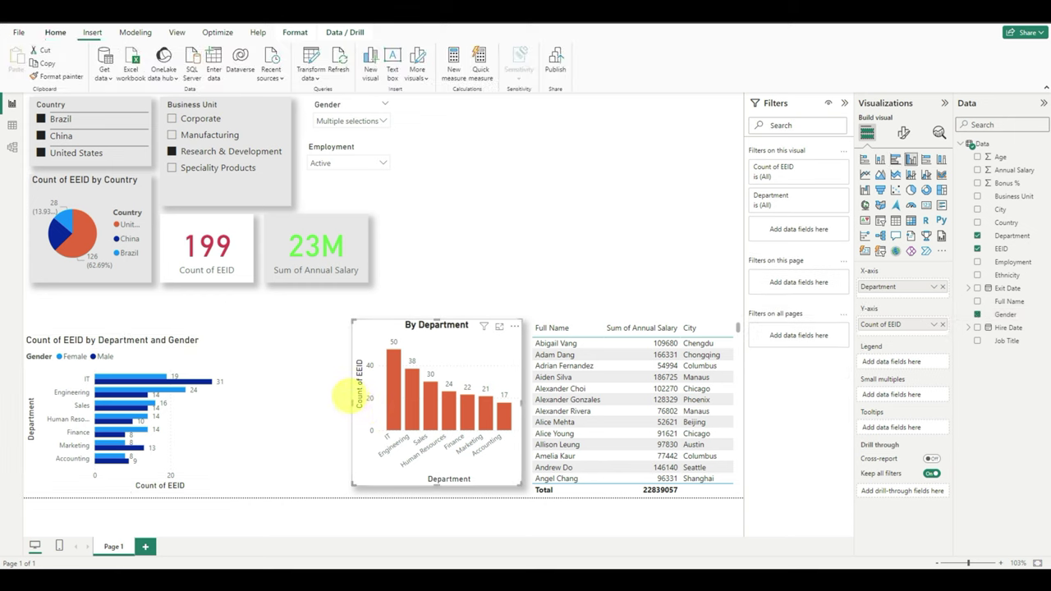
left_click_drag(352, 400, 275, 400)
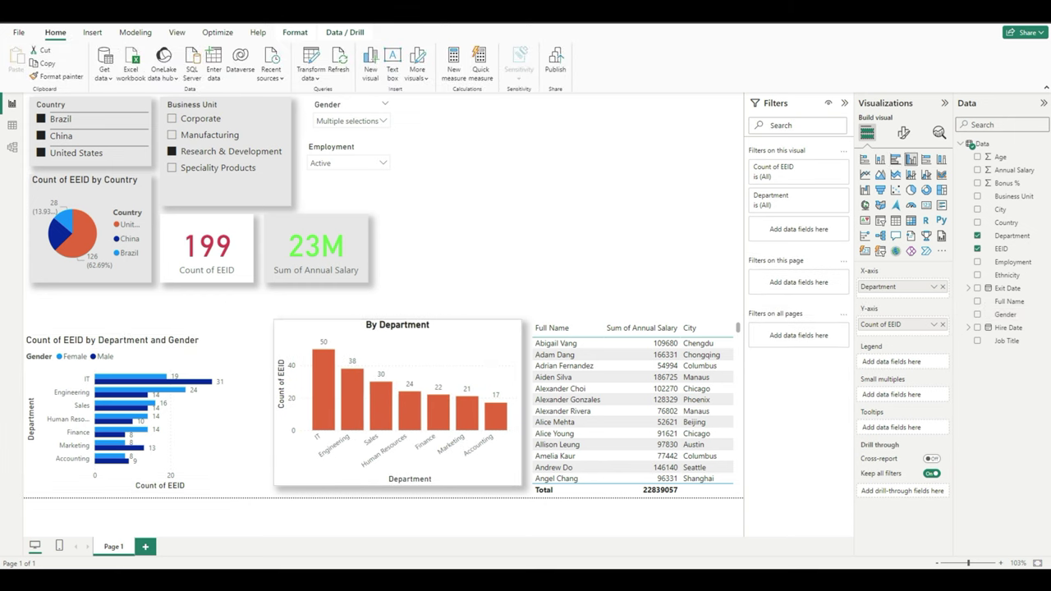
left_click(202, 399)
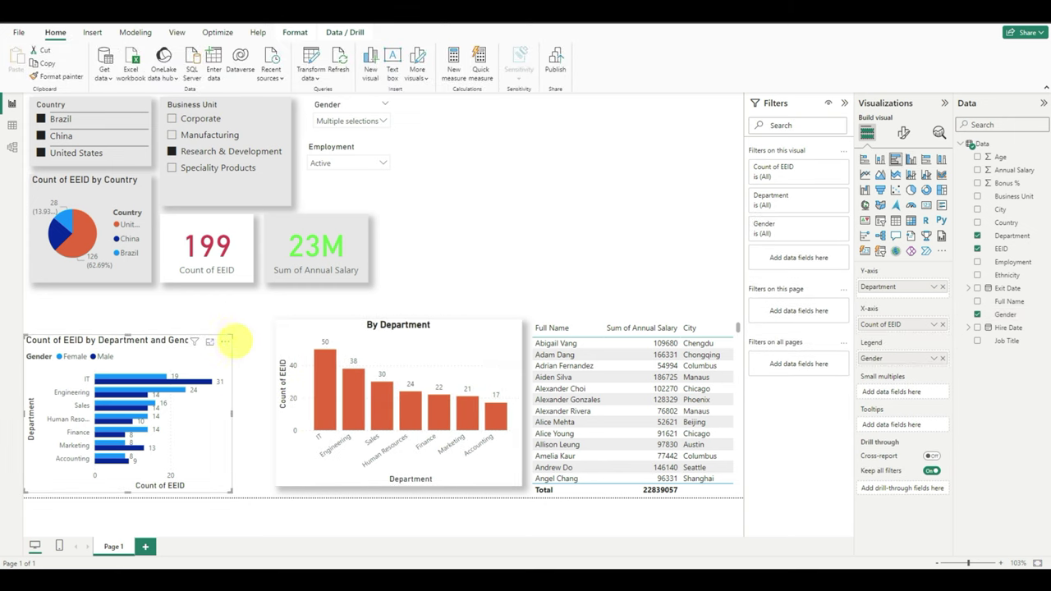
left_click_drag(232, 334, 257, 318)
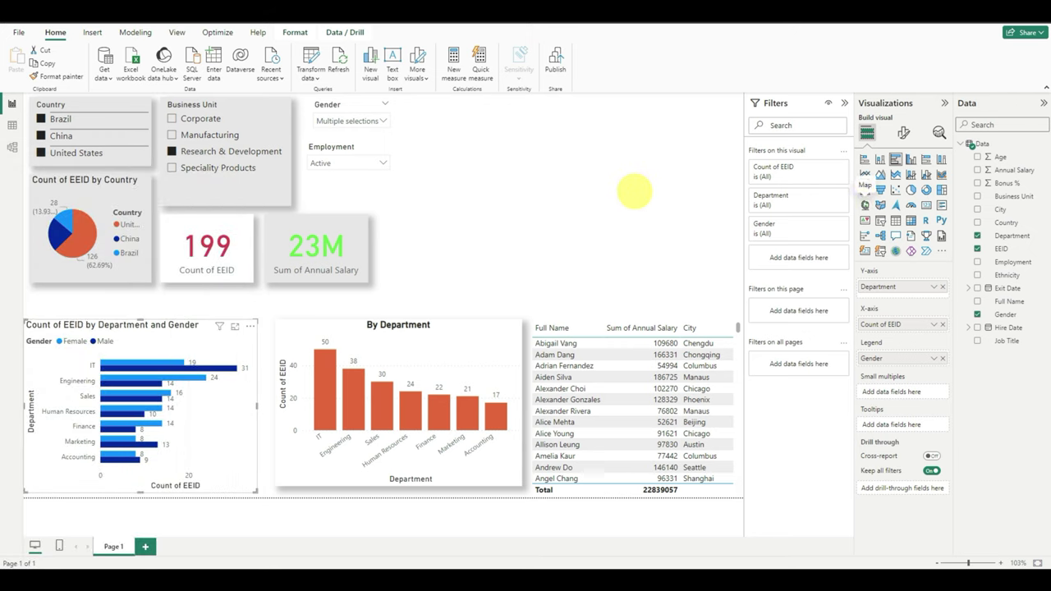
left_click(633, 188)
- Add an enlarged map with Country as Location and City as Legend, filtered to Austin
left_click(865, 205)
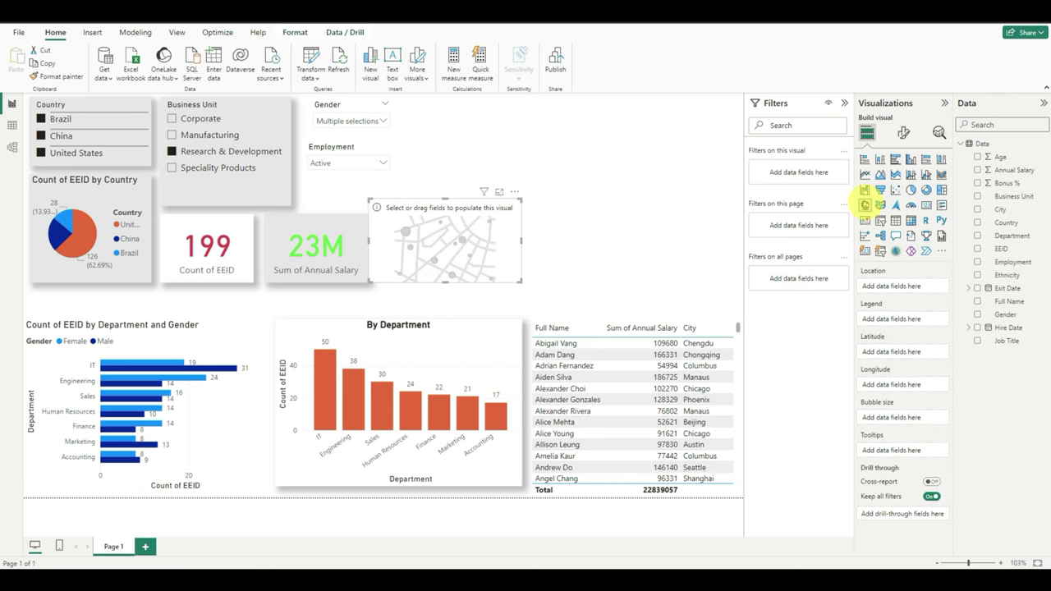
left_click_drag(474, 232, 515, 146)
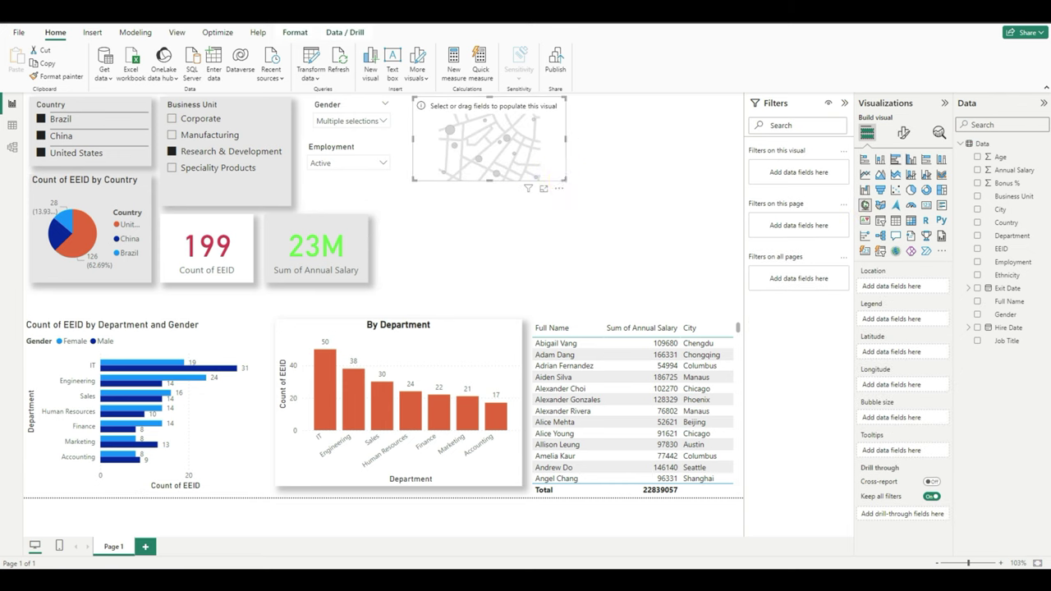
left_click_drag(566, 179, 736, 281)
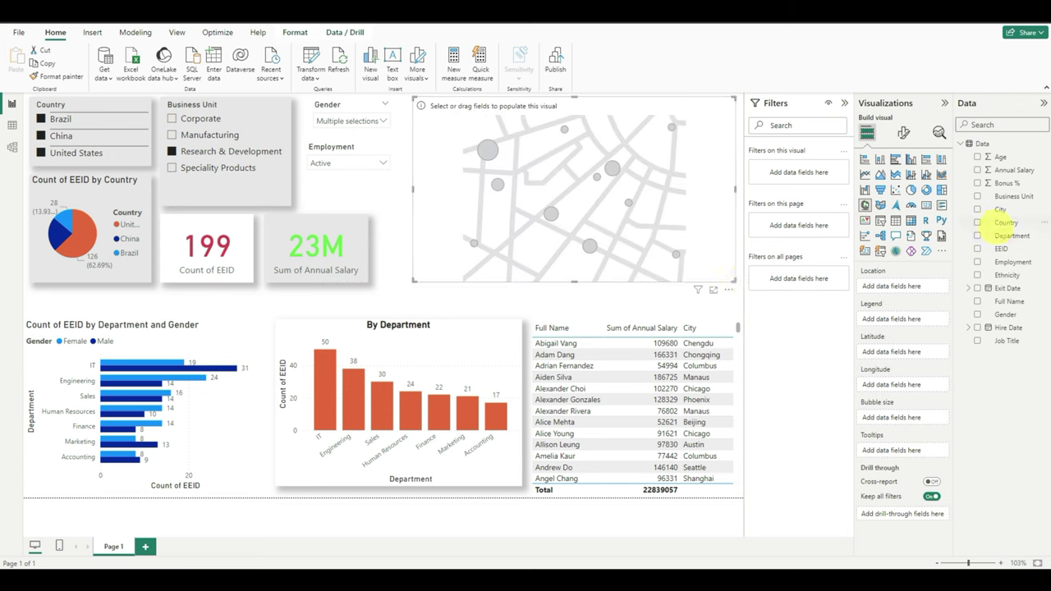
left_click_drag(1006, 223, 913, 286)
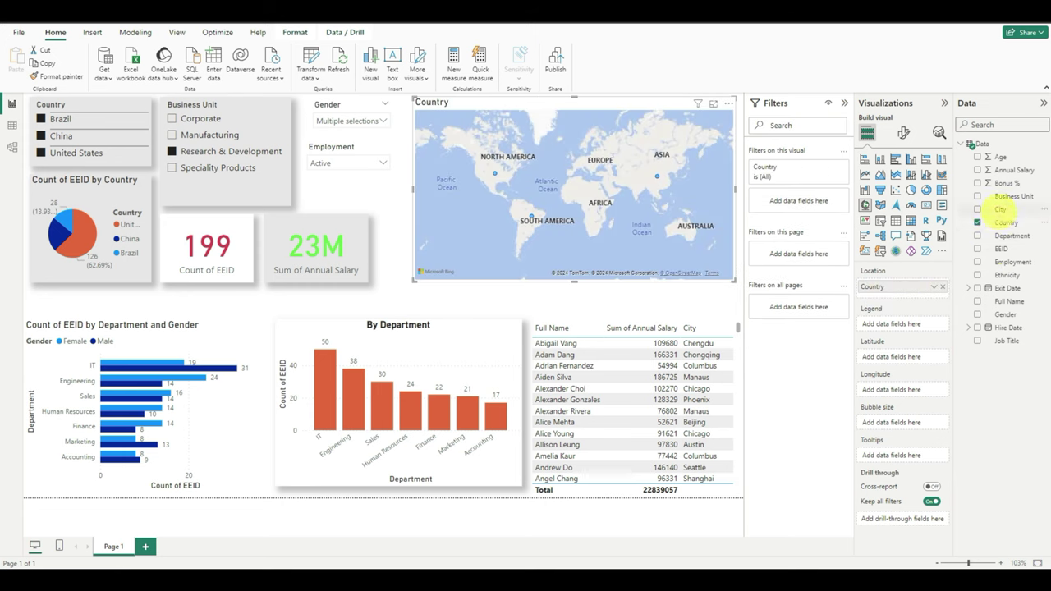
left_click_drag(1000, 210, 899, 326)
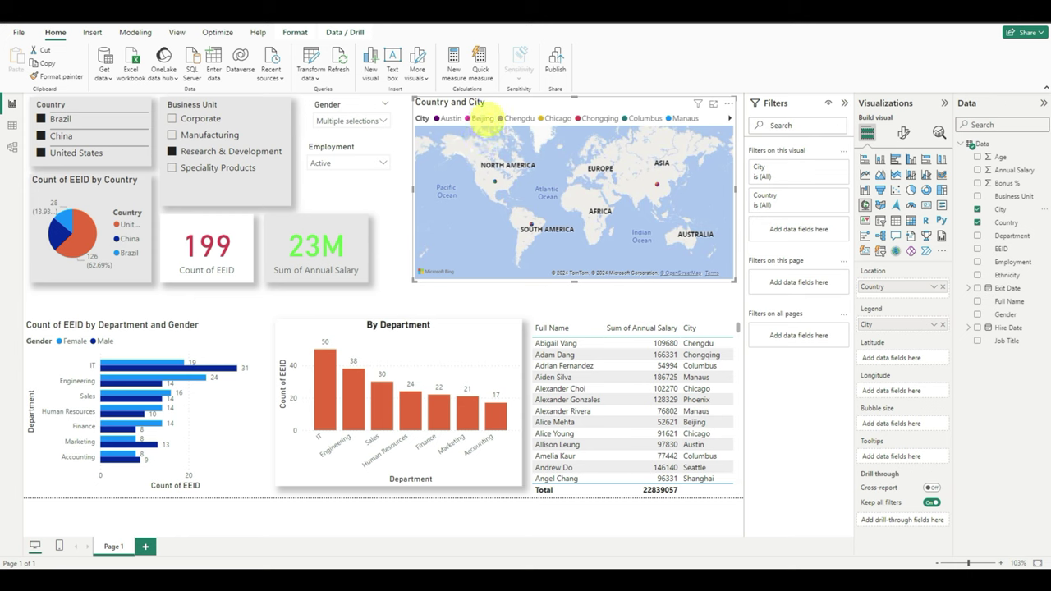
left_click(482, 118)
left_click(450, 118)
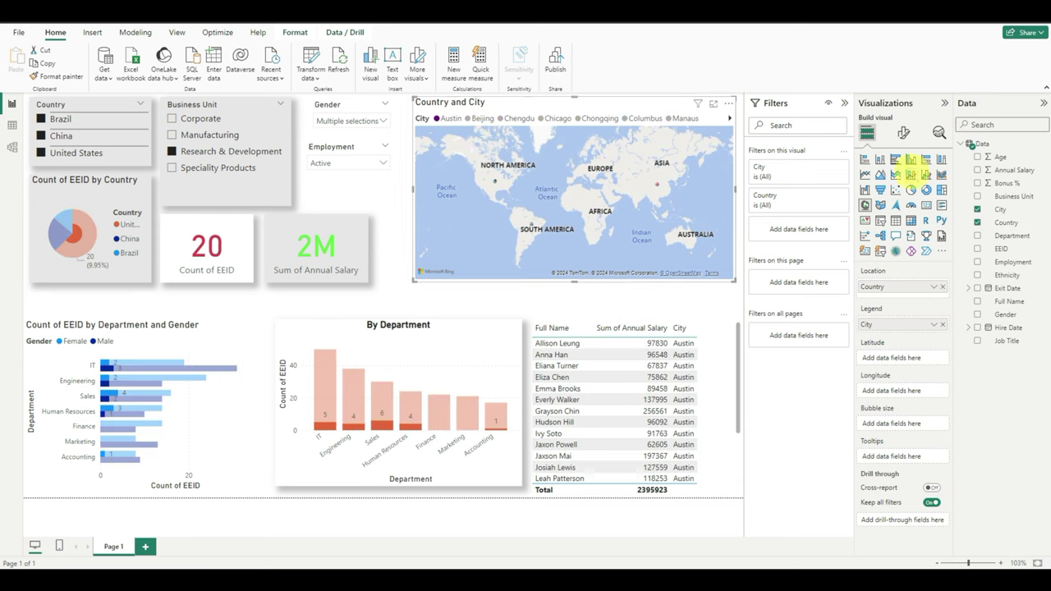
- Set the map's bubble size to 56 and select Brazil, China and United States
left_click(903, 133)
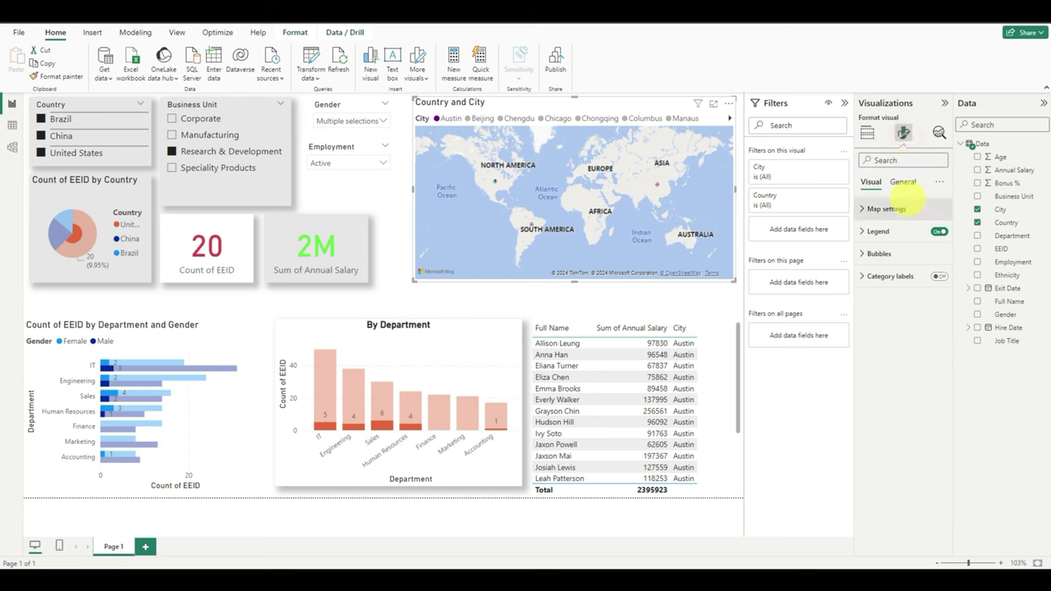
left_click(862, 253)
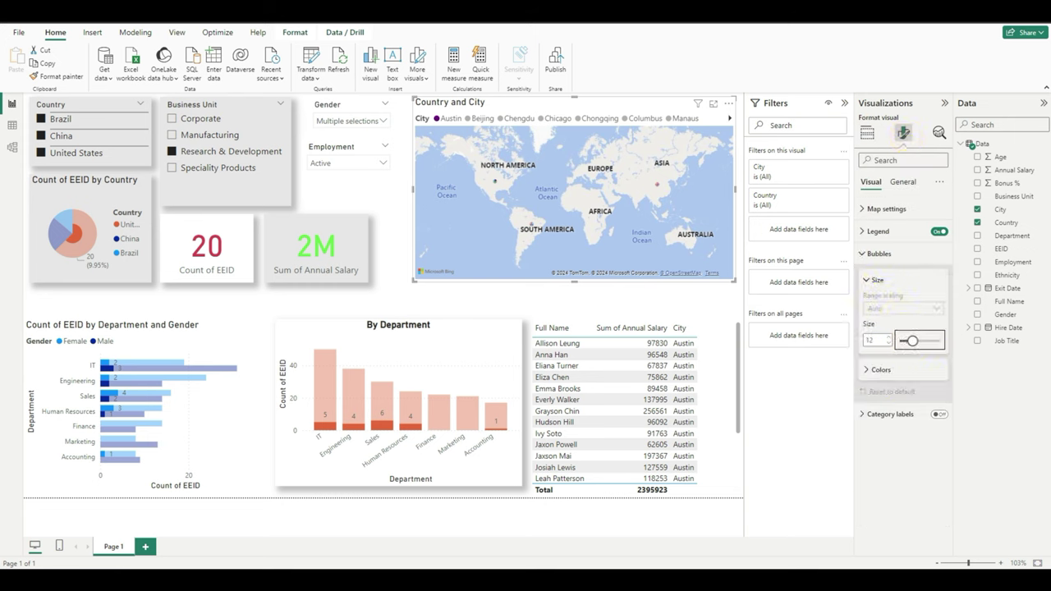
left_click_drag(913, 340, 915, 339)
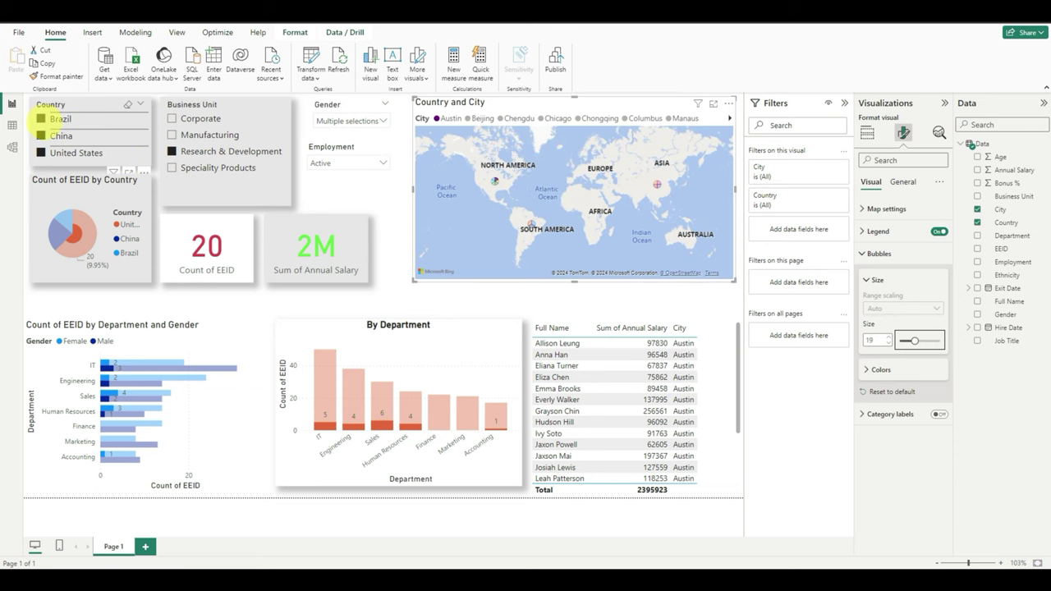
left_click(43, 115)
left_click(41, 118)
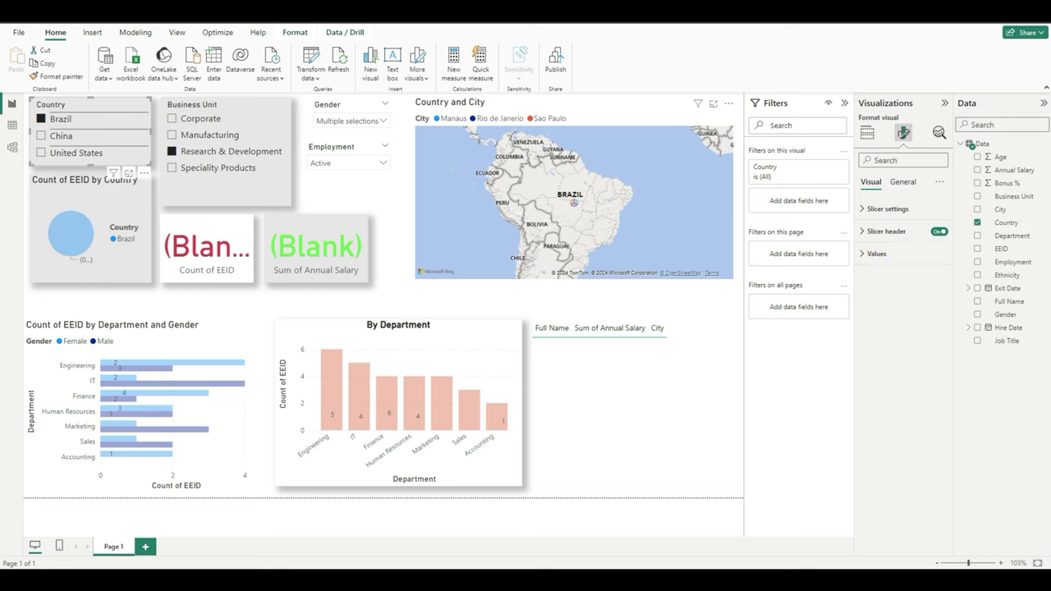
left_click(635, 207)
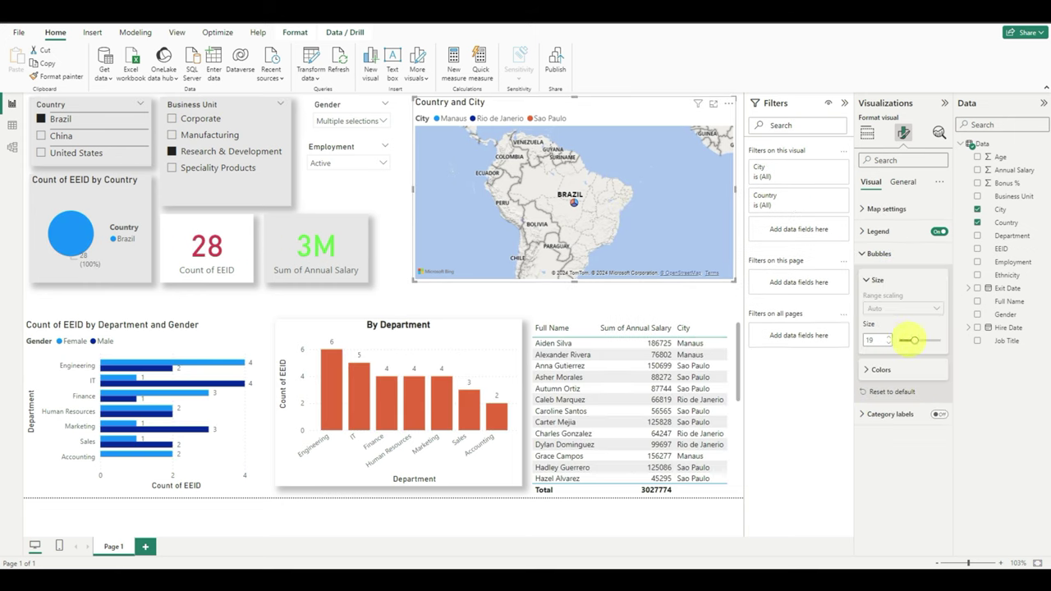
left_click_drag(914, 340, 917, 340)
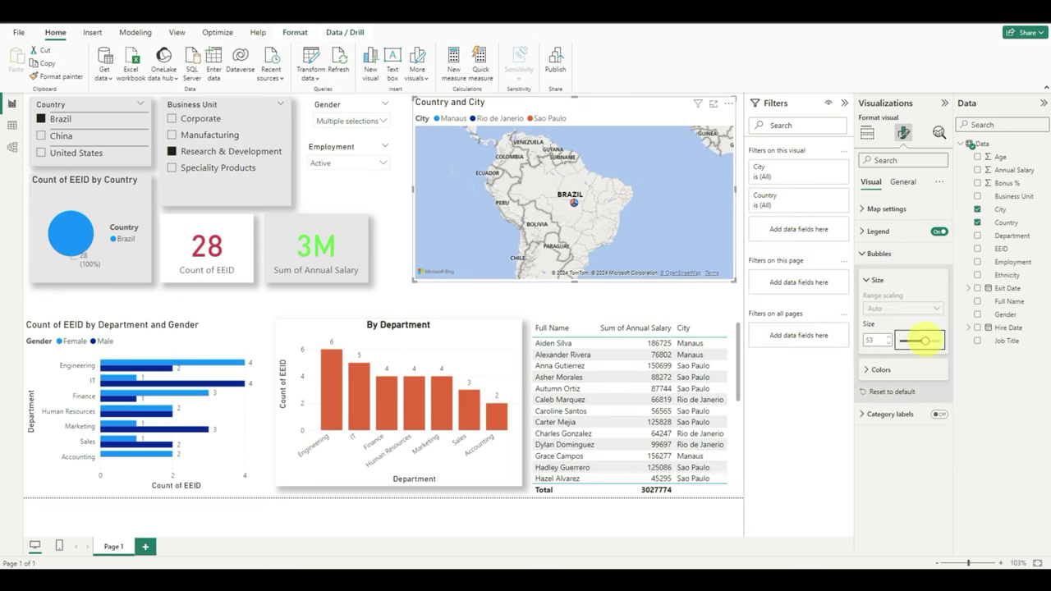
left_click_drag(925, 340, 927, 340)
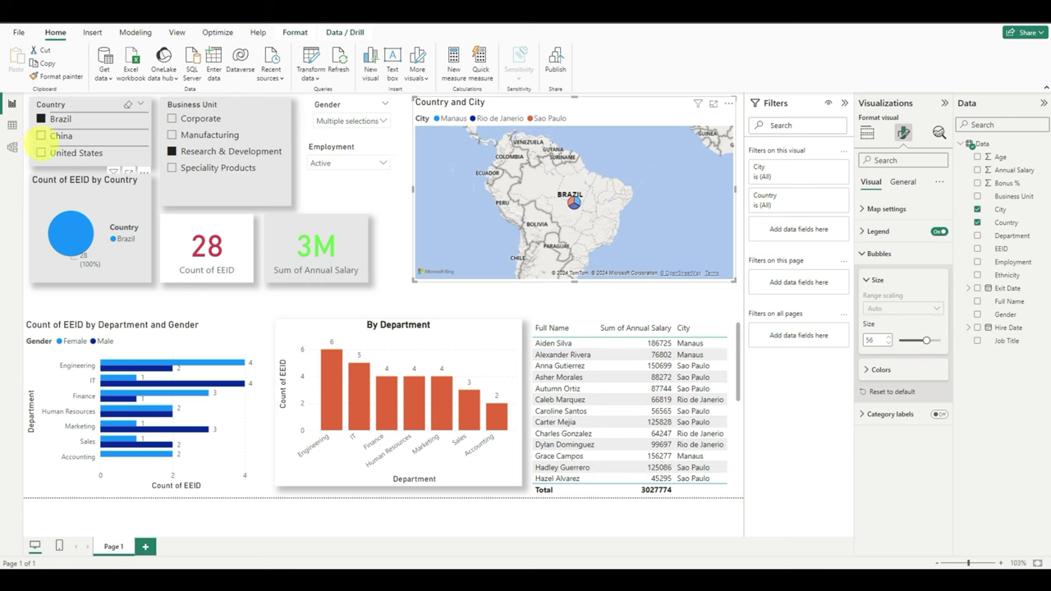
left_click(41, 136, "ctrl")
left_click(41, 152, "ctrl")
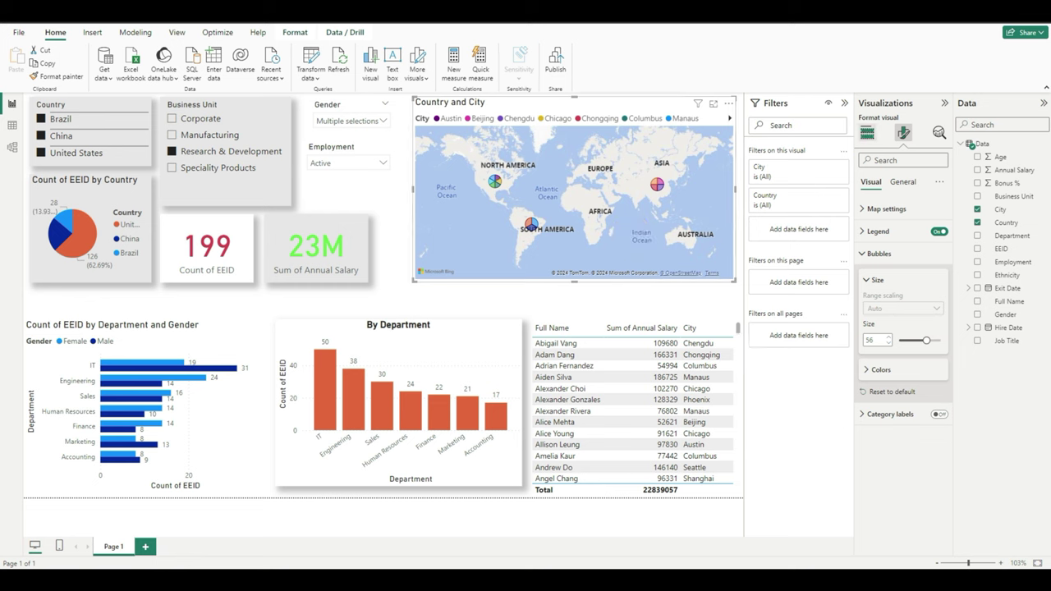
- Set the map style to Aerial, after briefly trying Grayscale
left_click(867, 133)
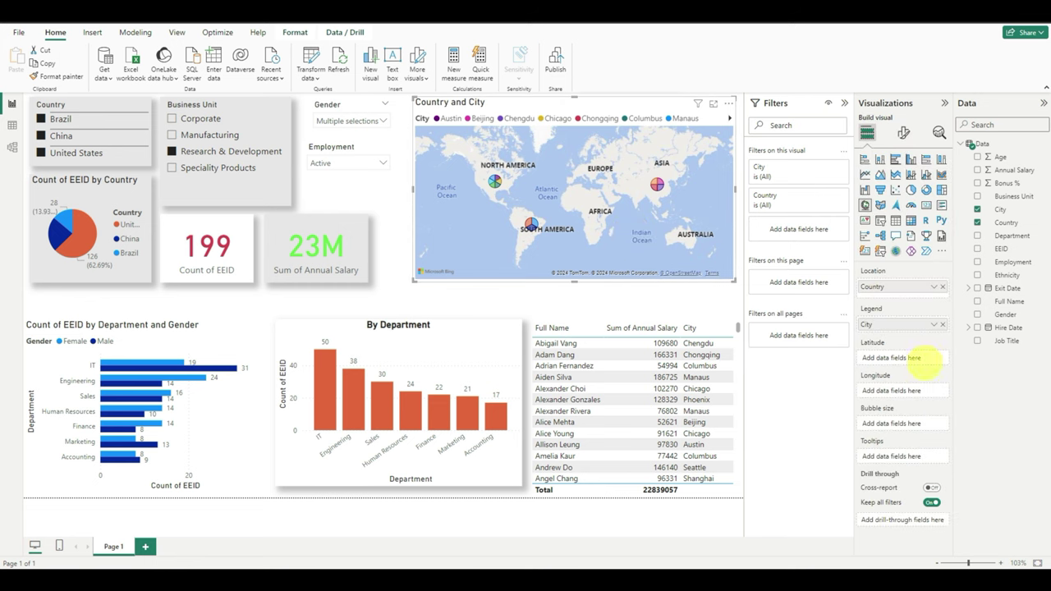
left_click(903, 132)
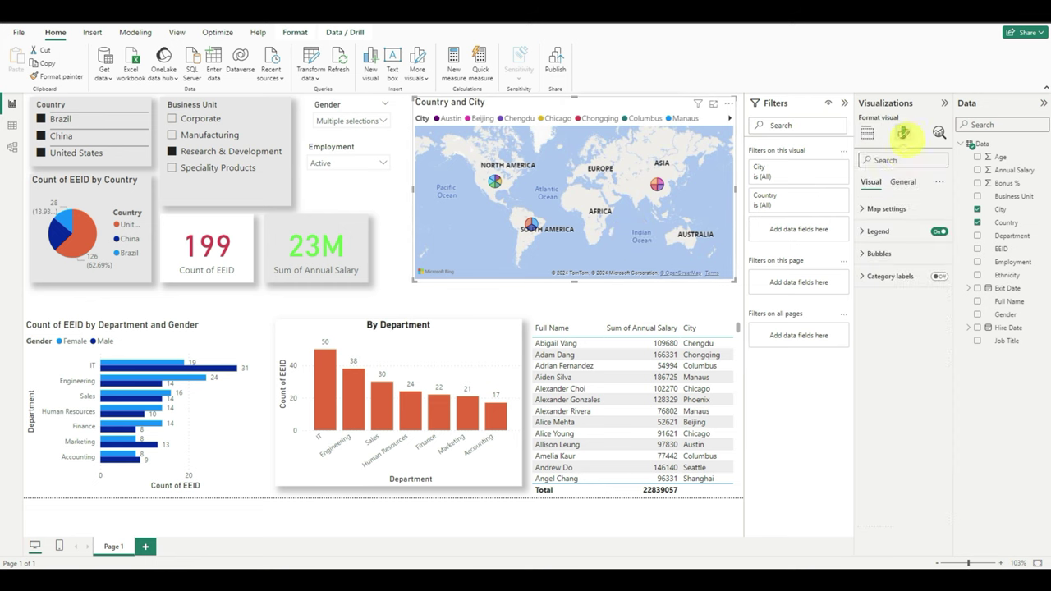
left_click(887, 208)
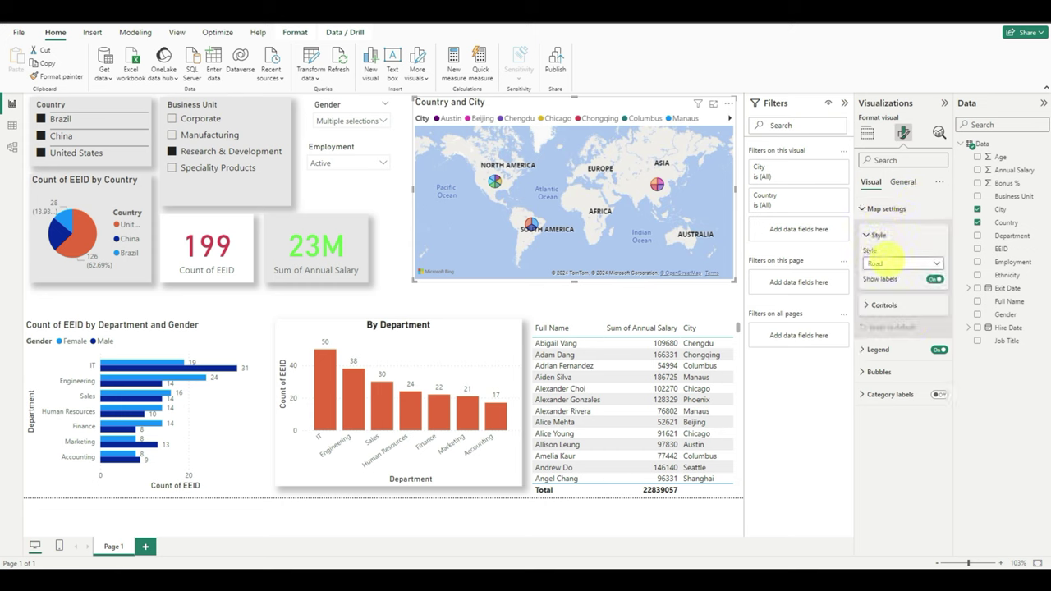
left_click(895, 263)
left_click(876, 277)
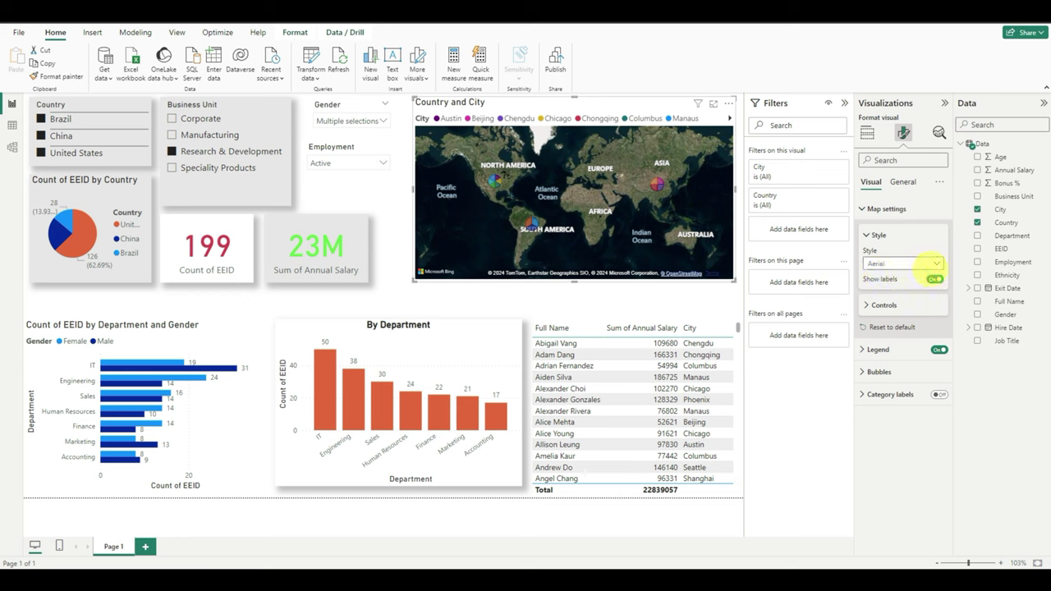
left_click(936, 263)
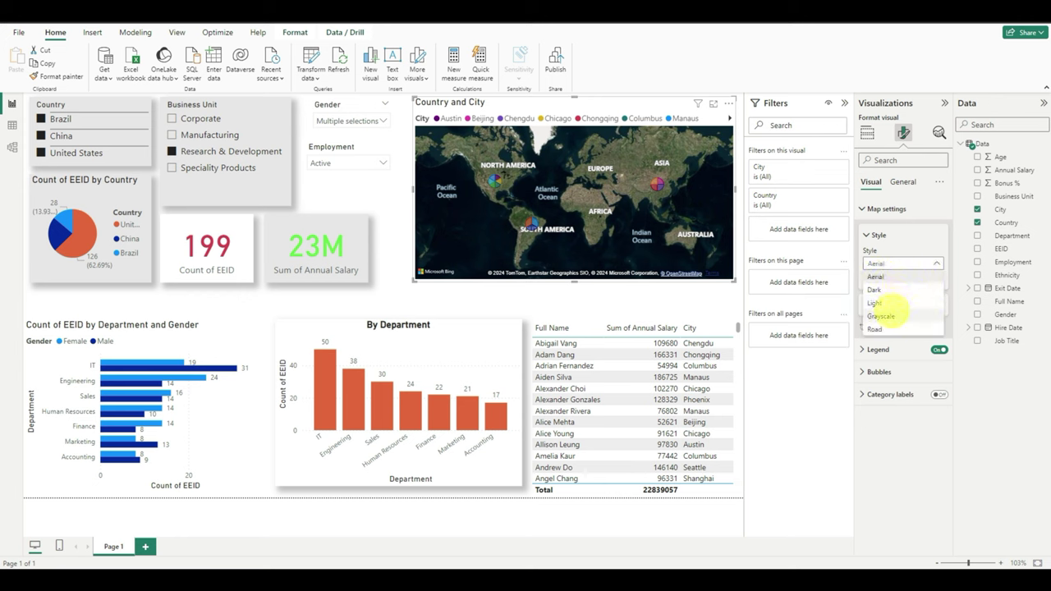
left_click(881, 316)
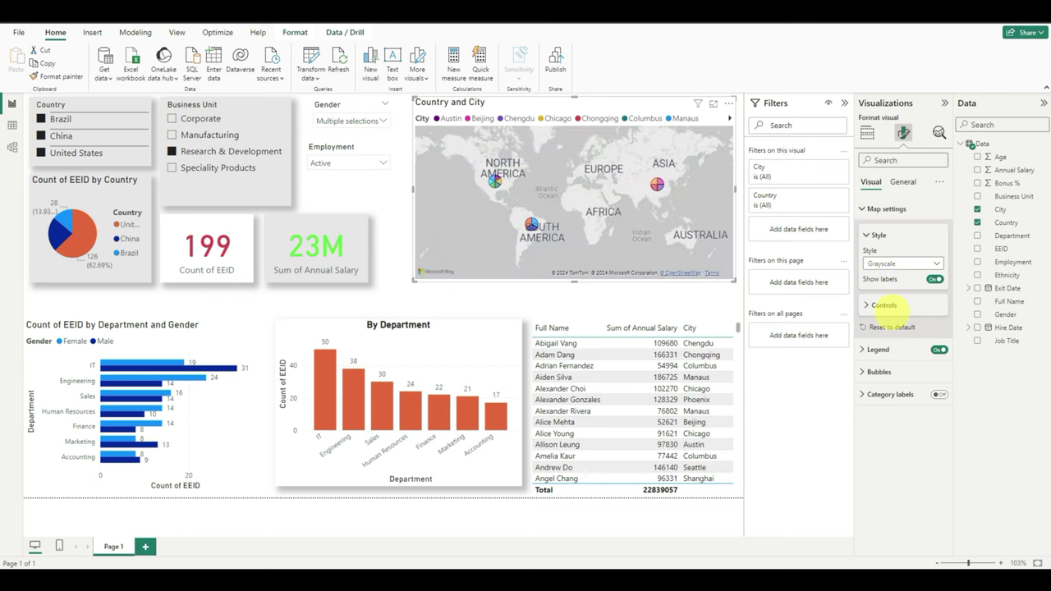
left_click(928, 263)
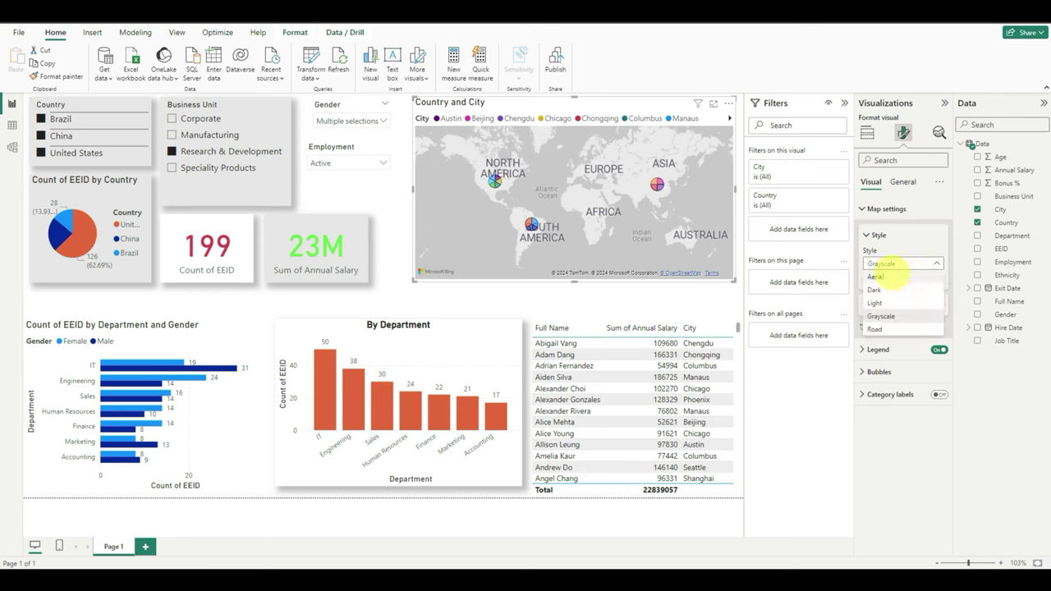
left_click(892, 277)
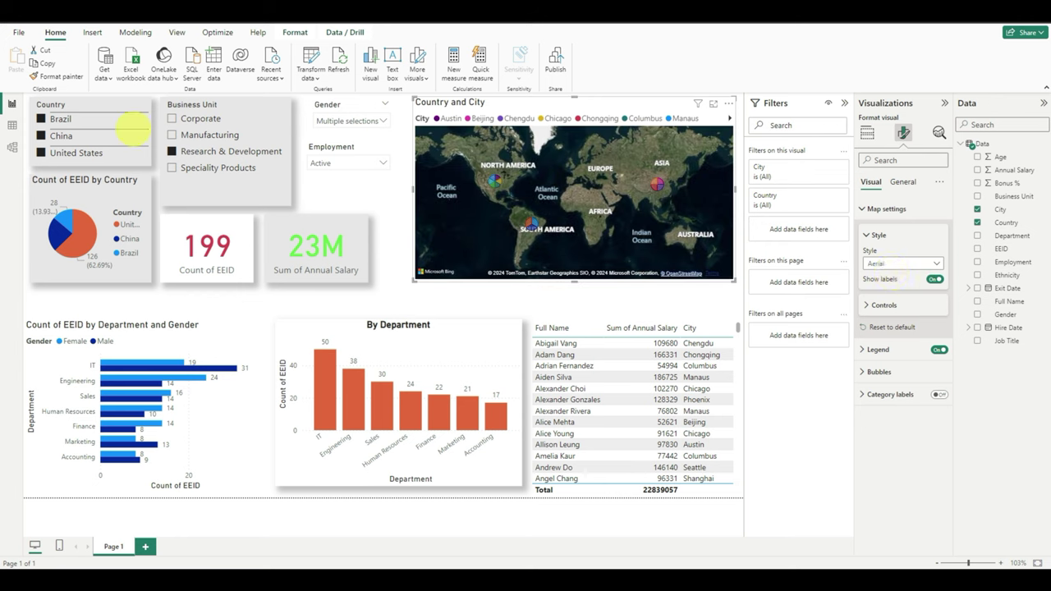
left_click(59, 120)
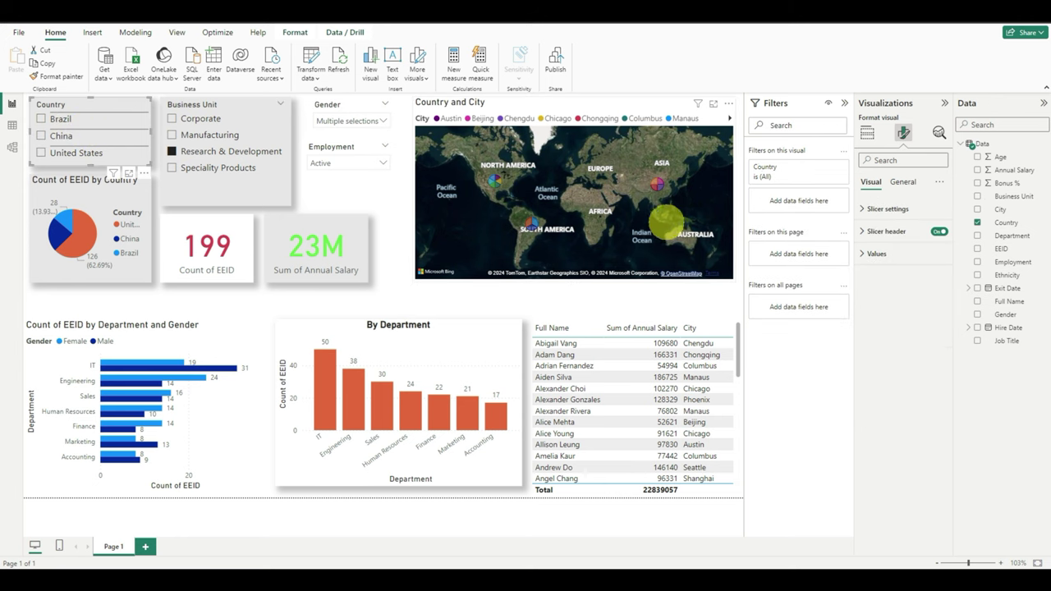
left_click(41, 119)
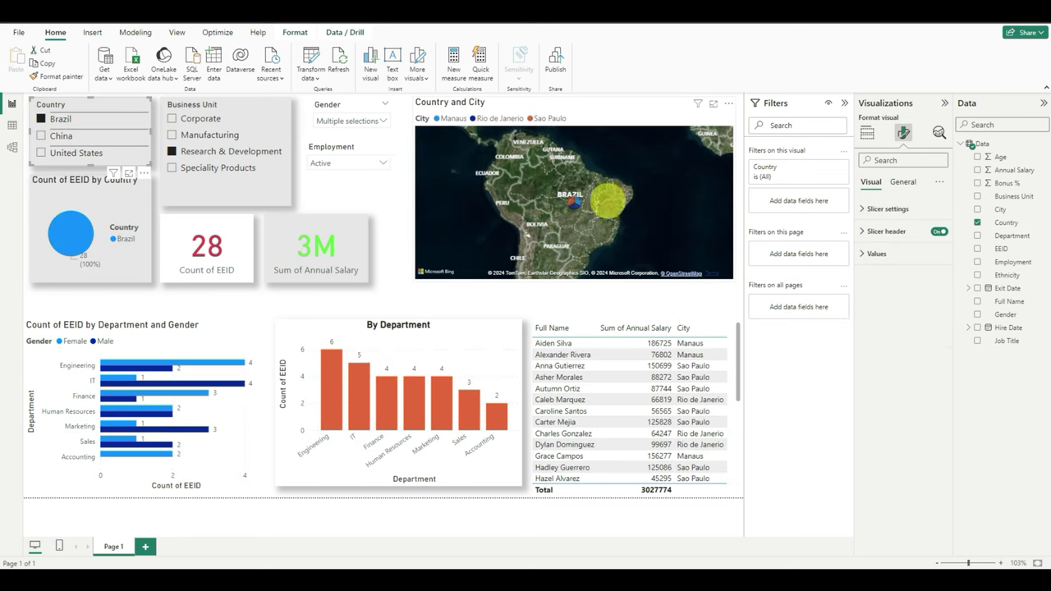
left_click(607, 202)
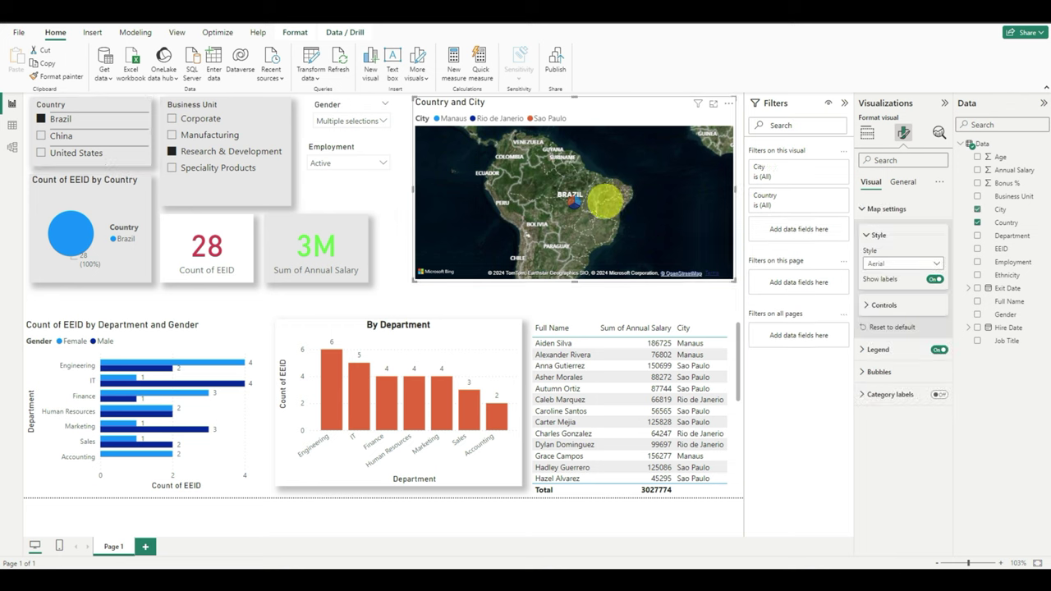
scroll(606, 202, "up", 5)
scroll(605, 201, "down", 4)
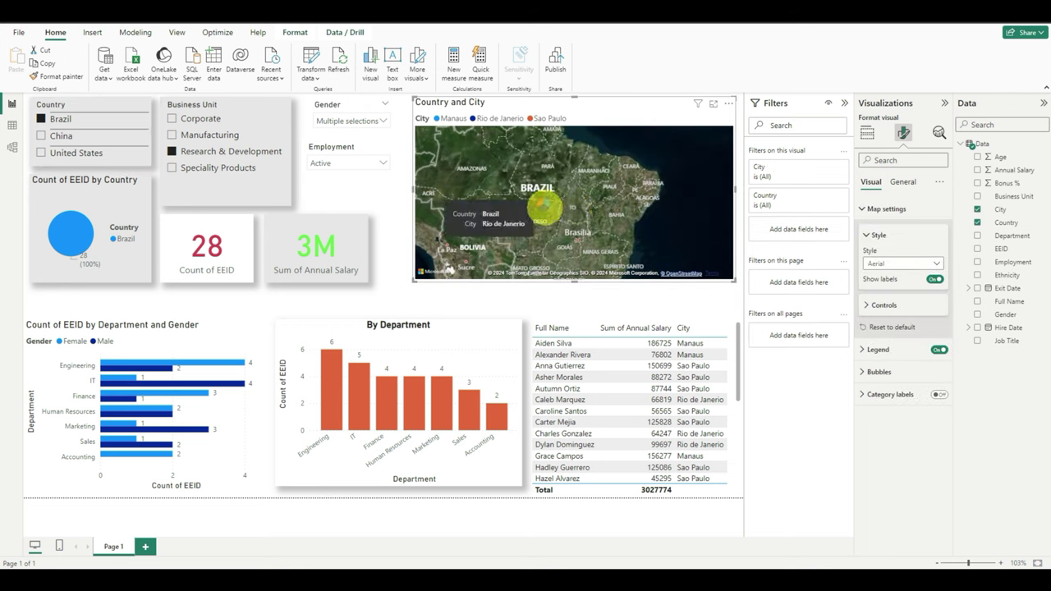
mouse_move(540, 206)
scroll(542, 207, "up", 5)
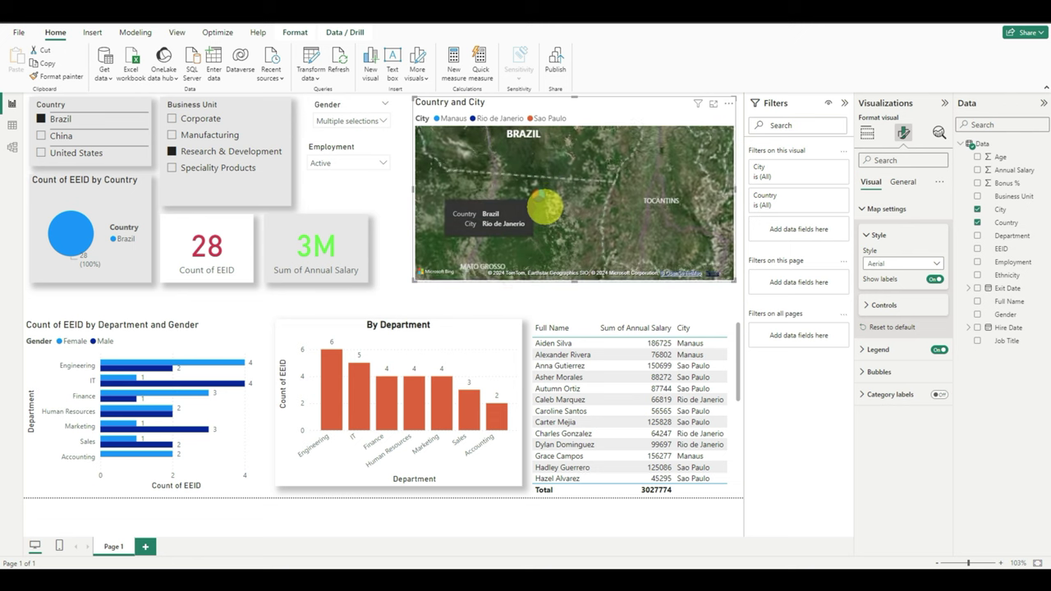
scroll(544, 207, "up", 2)
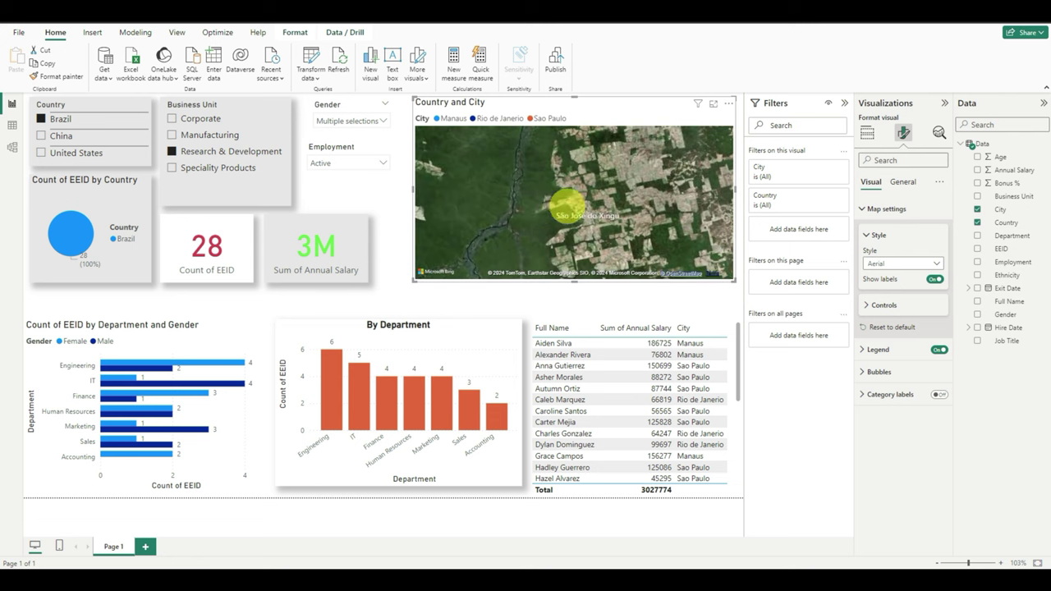
scroll(594, 188, "up", 2)
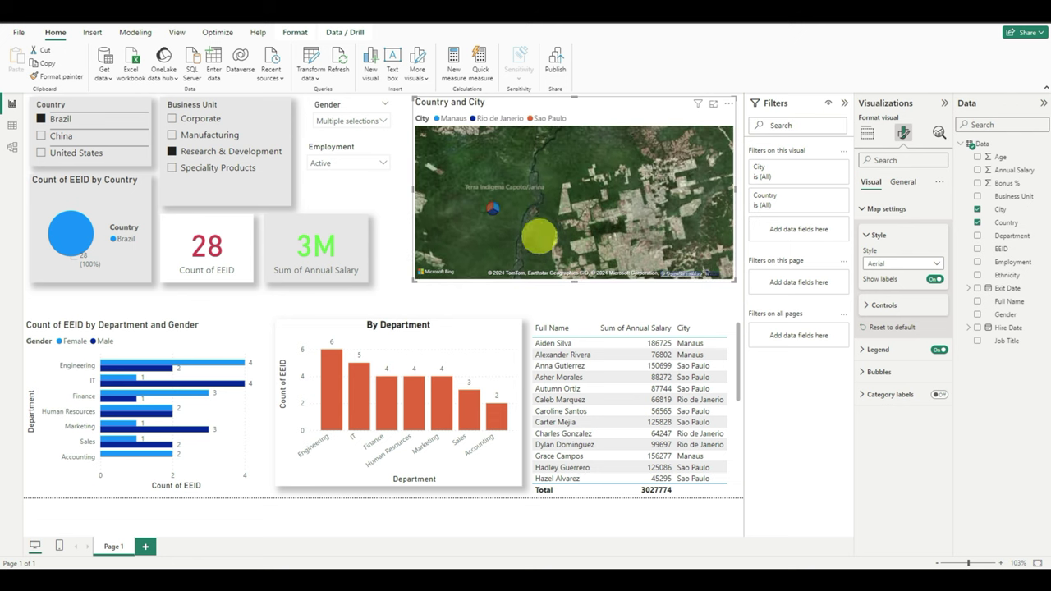
scroll(513, 214, "down", 3)
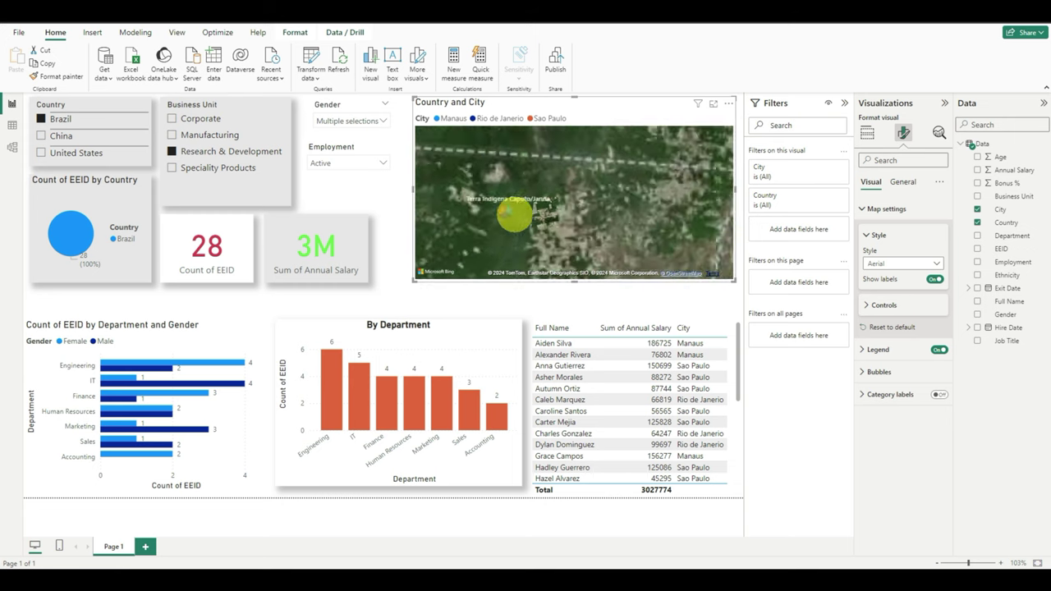
left_click(50, 136, "ctrl")
left_click(49, 153, "ctrl")
left_click(634, 179)
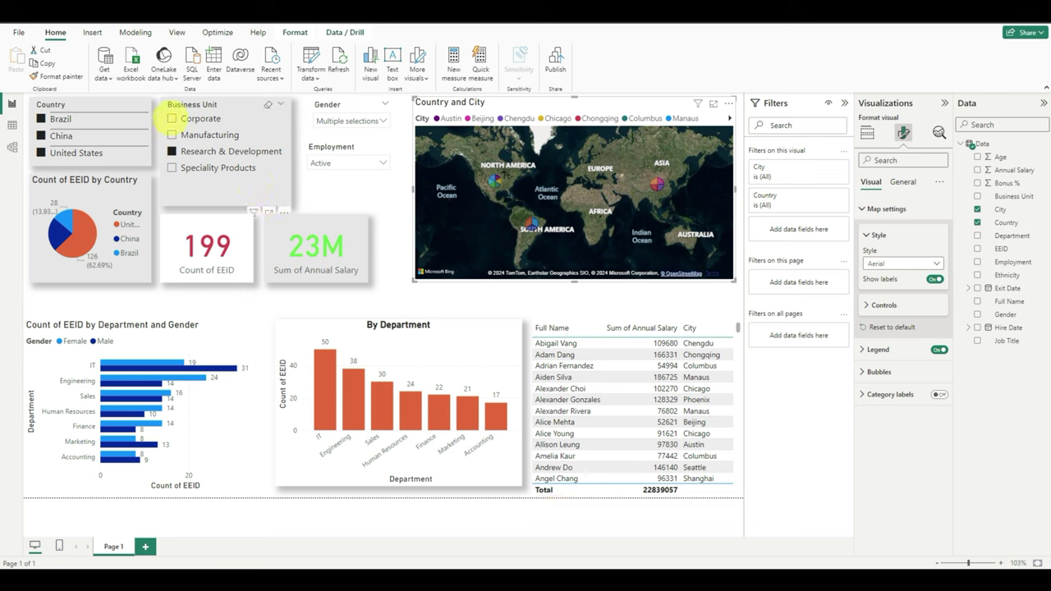
- Clear the Research & Development business unit filter and set the Gender slicer to Female
left_click(172, 151)
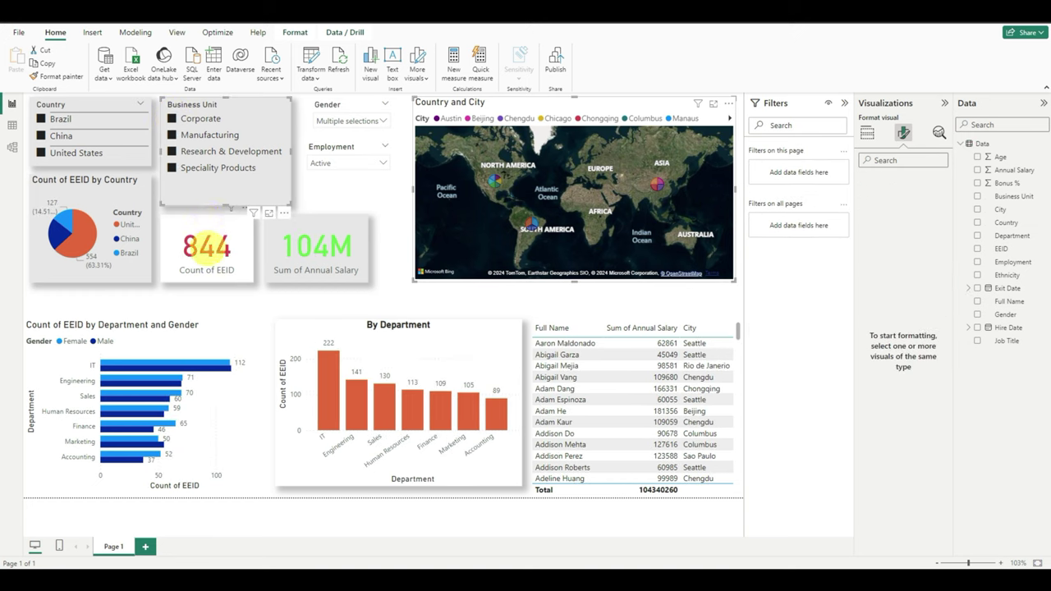
left_click(383, 121)
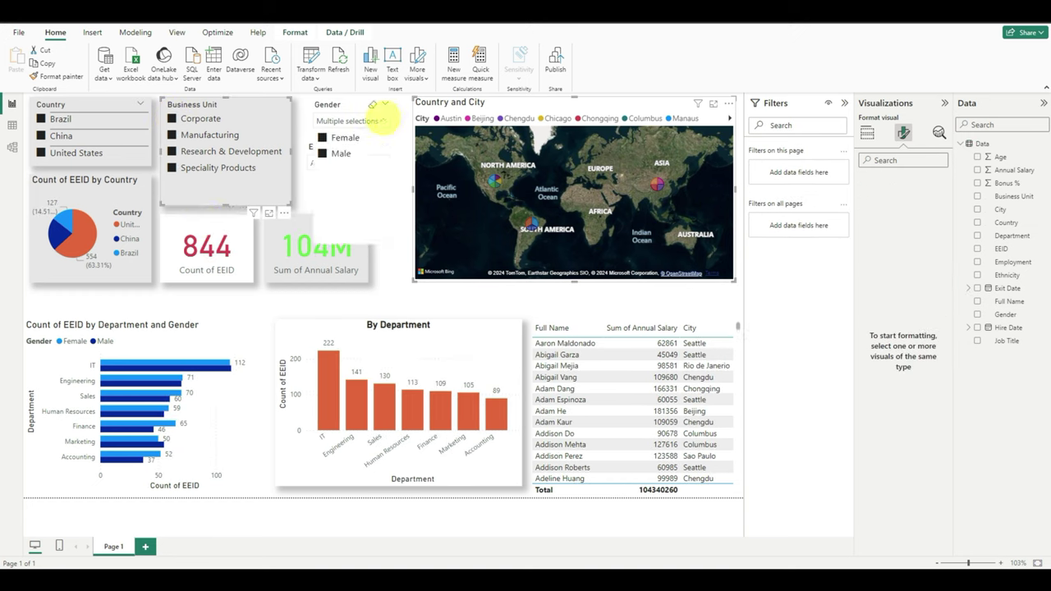
left_click(322, 153)
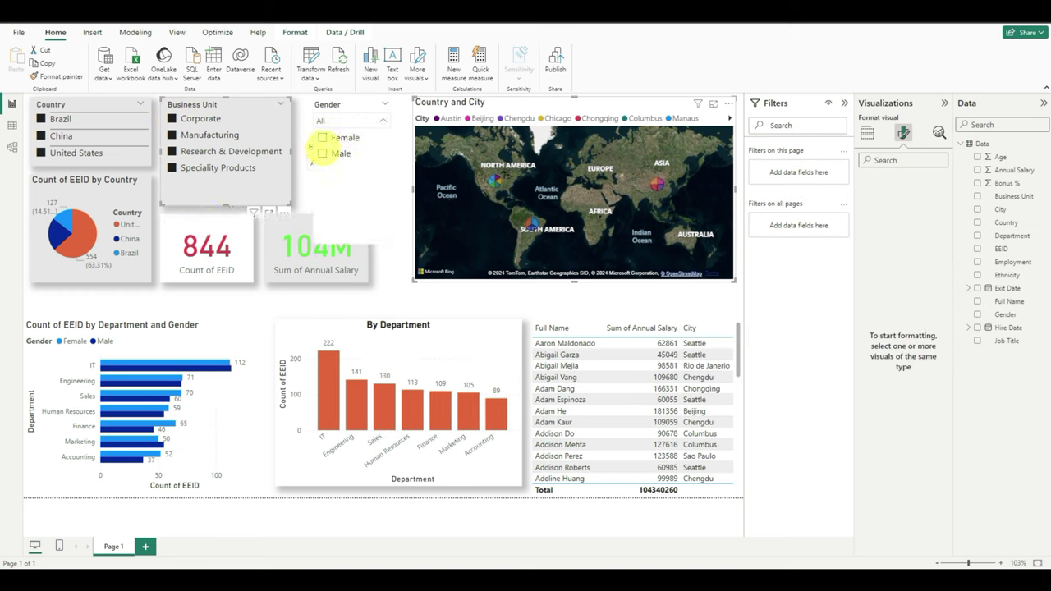
left_click(322, 137)
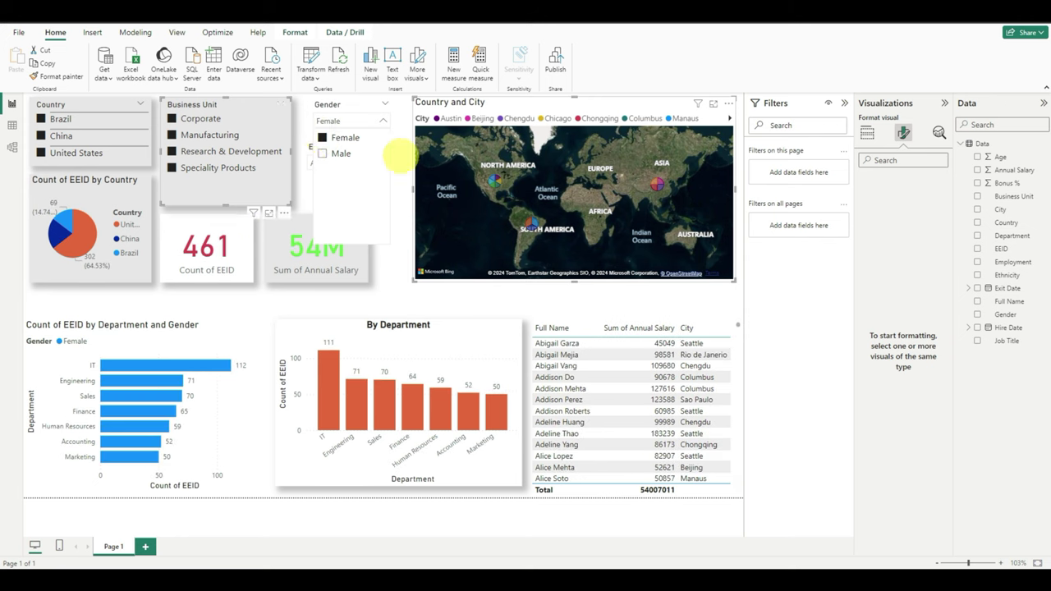
left_click(368, 160)
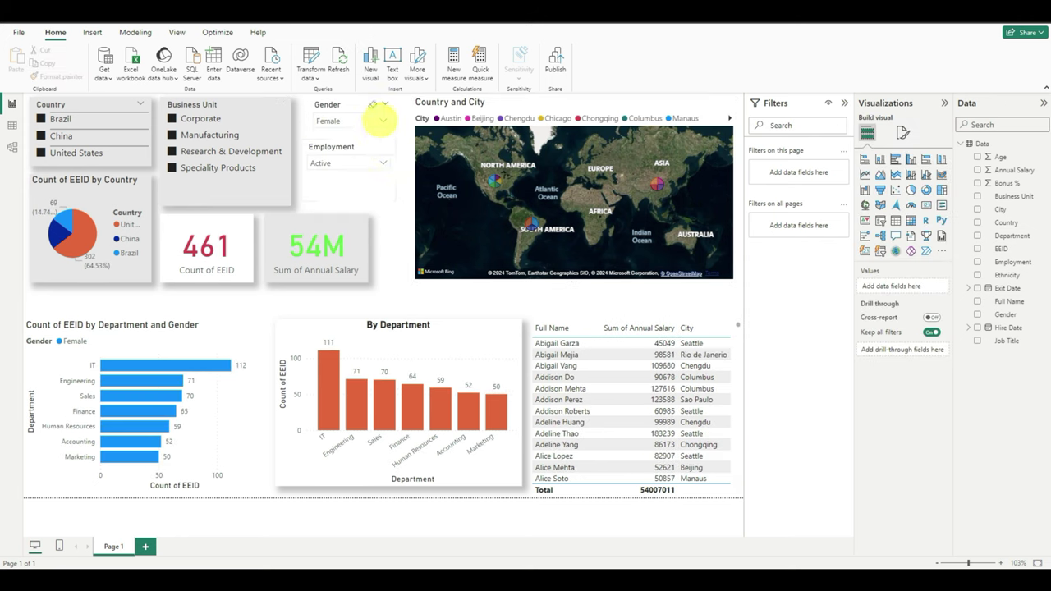
left_click(349, 161)
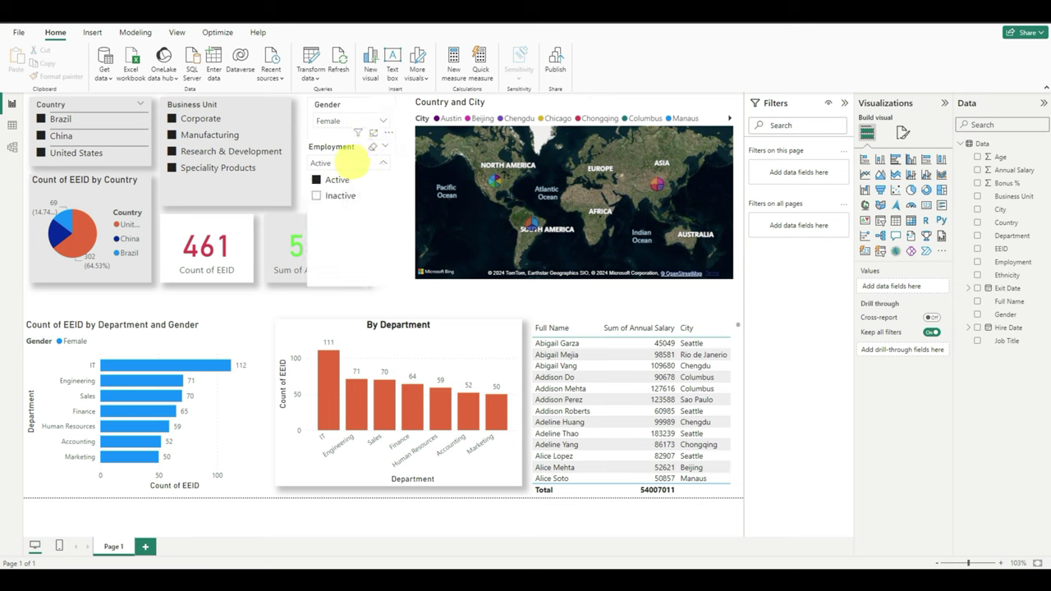
left_click(379, 160)
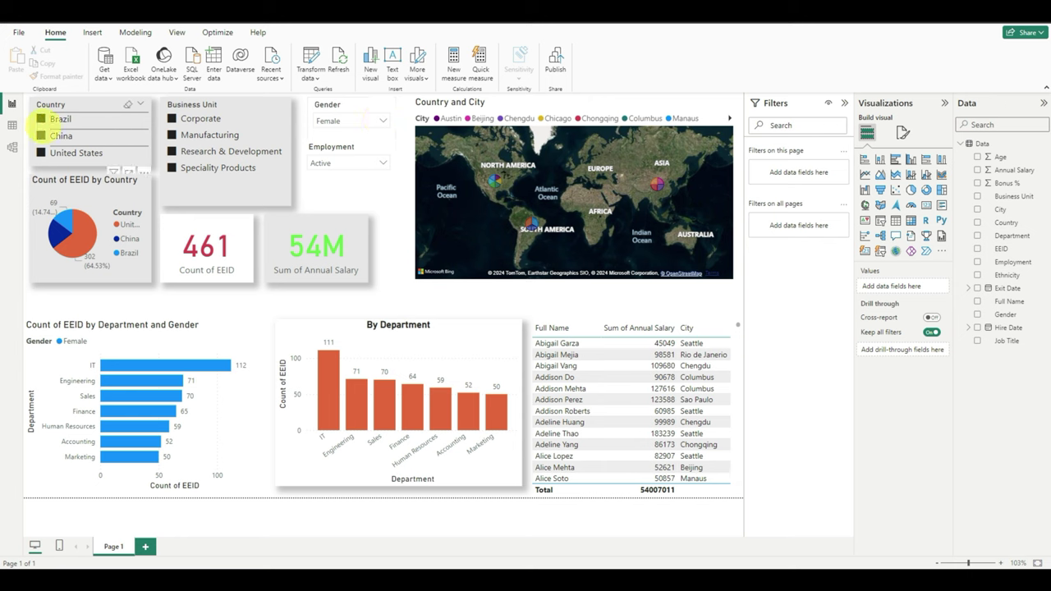
- Filter to the Corporate business unit and the countries Brazil, China and United States
left_click(41, 119)
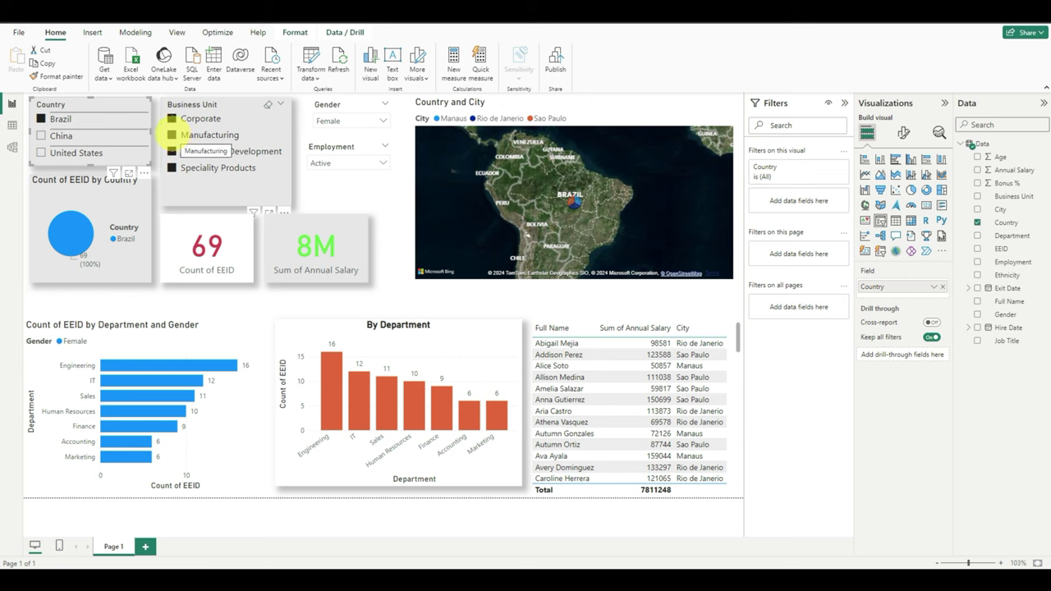
left_click(169, 135)
left_click(171, 151)
left_click(171, 118)
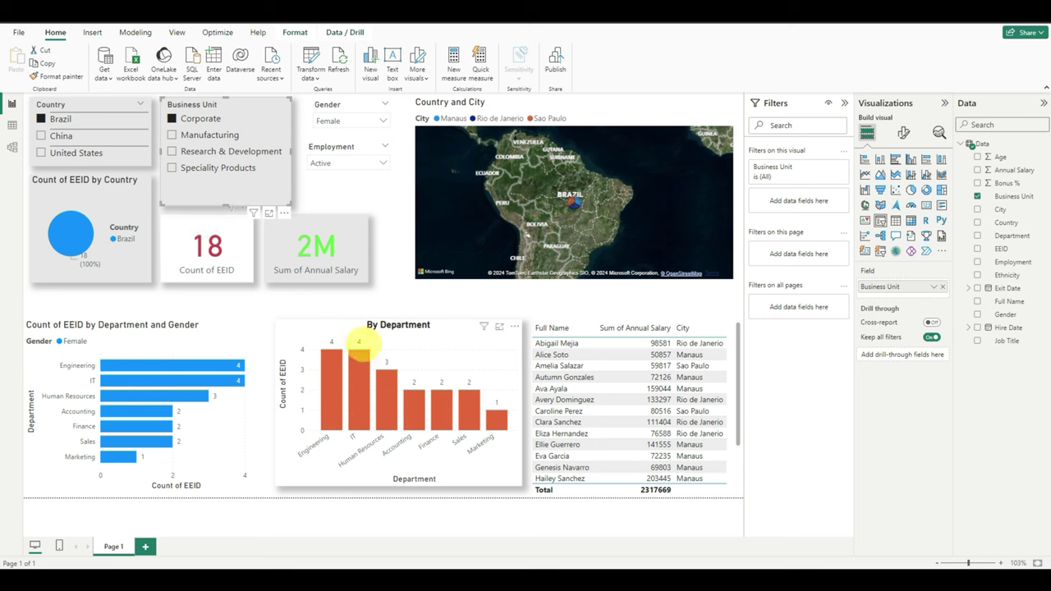
left_click(43, 135, "ctrl")
left_click(41, 153, "ctrl")
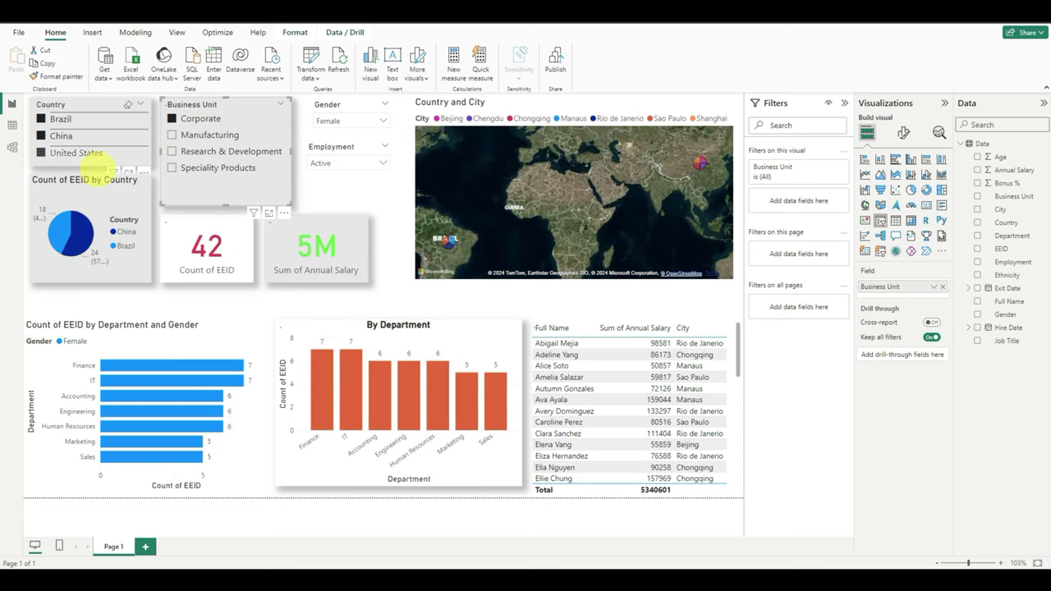